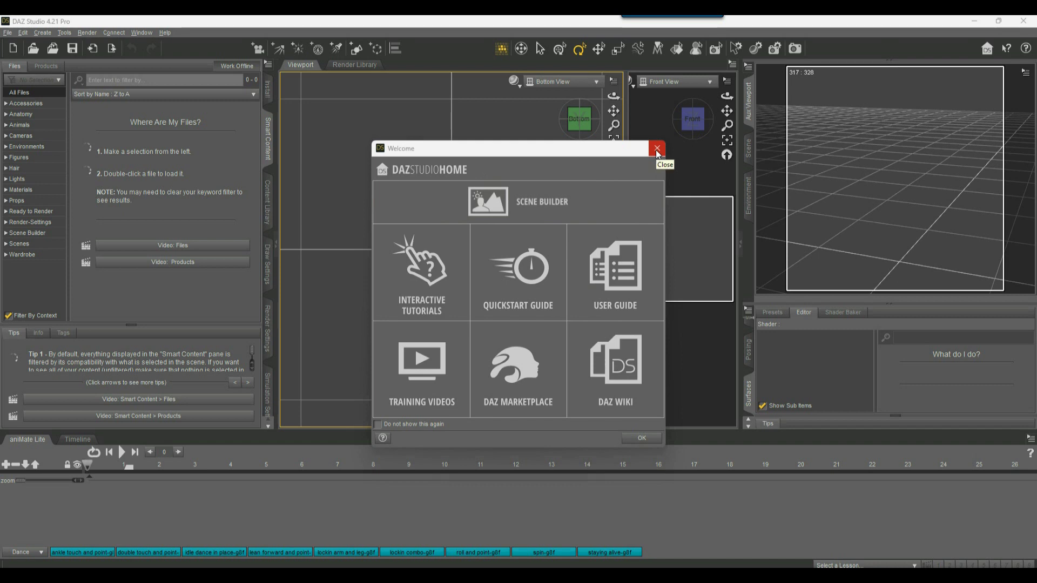
Dismiss the Welcome window and browse the Wardrobe category's items in Smart Content.
left_click(644, 438)
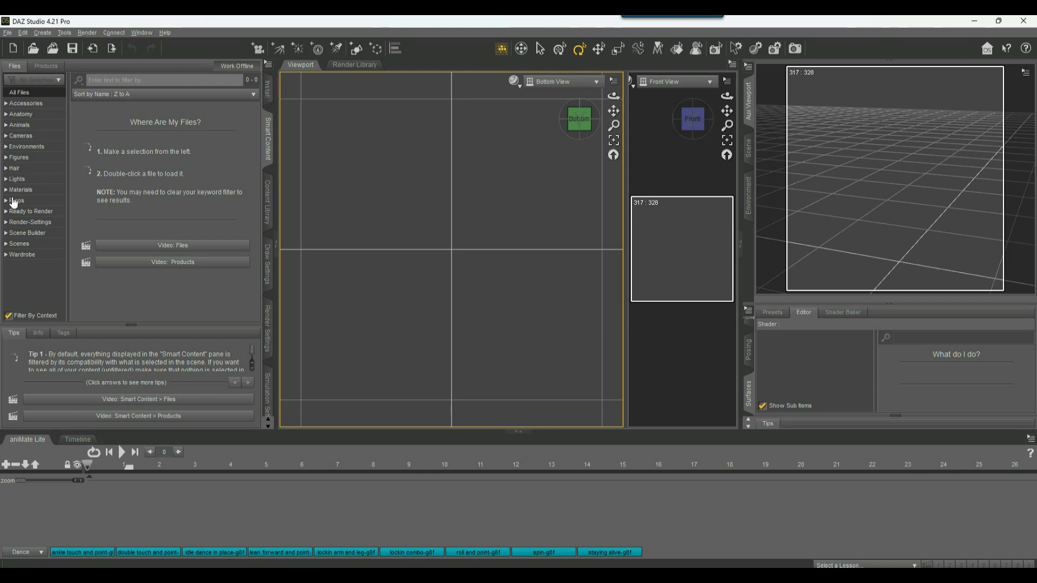
left_click(18, 246)
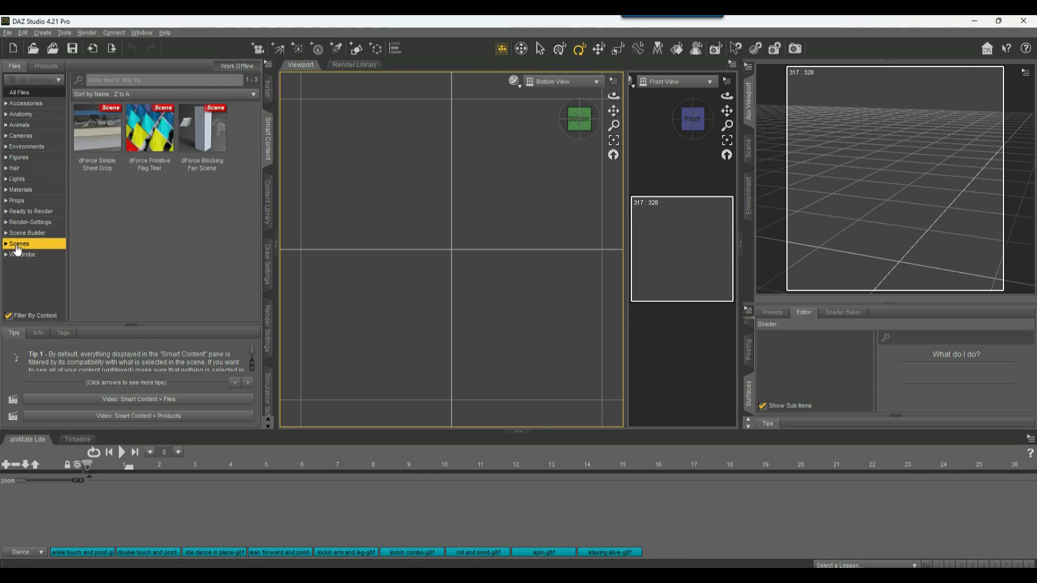
left_click(17, 250)
double_click(21, 266)
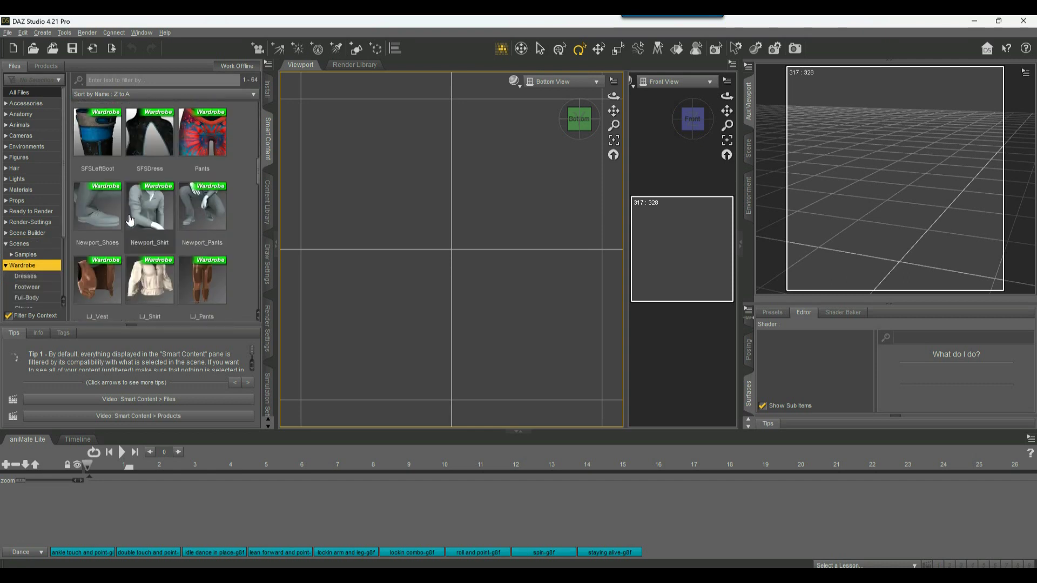
scroll(126, 282, "down", 2)
scroll(126, 282, "down", 5)
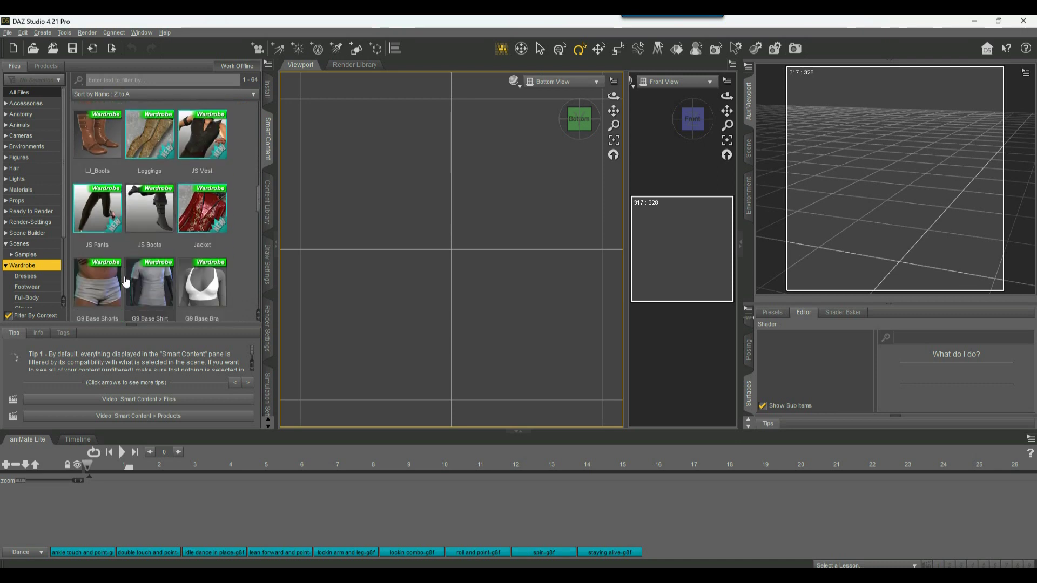
left_click(147, 221)
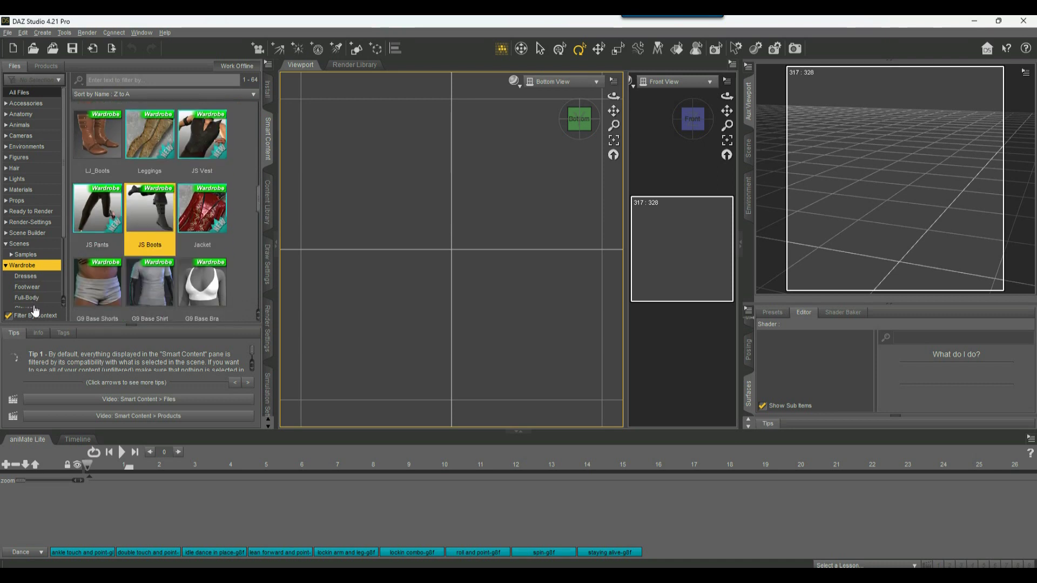
Load the LJ_Boots from the Wardrobe's Footwear category into the scene.
left_click(31, 288)
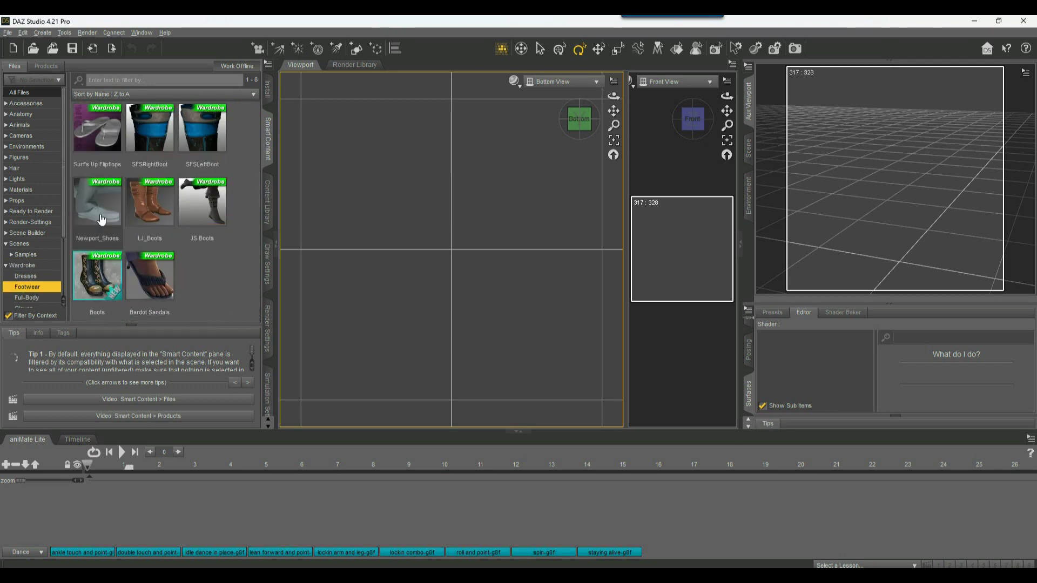
left_click(156, 211)
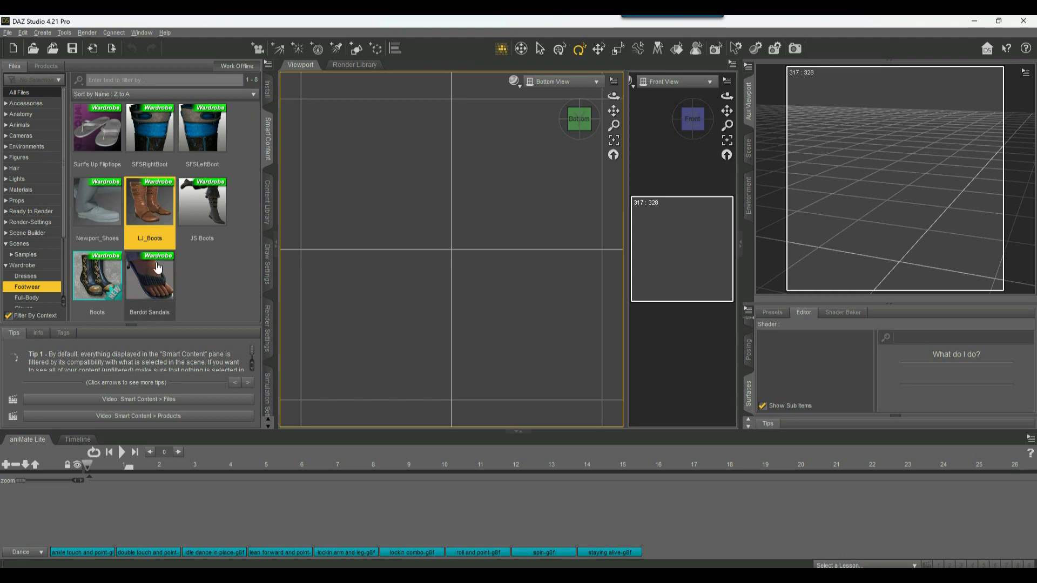
double_click(149, 206)
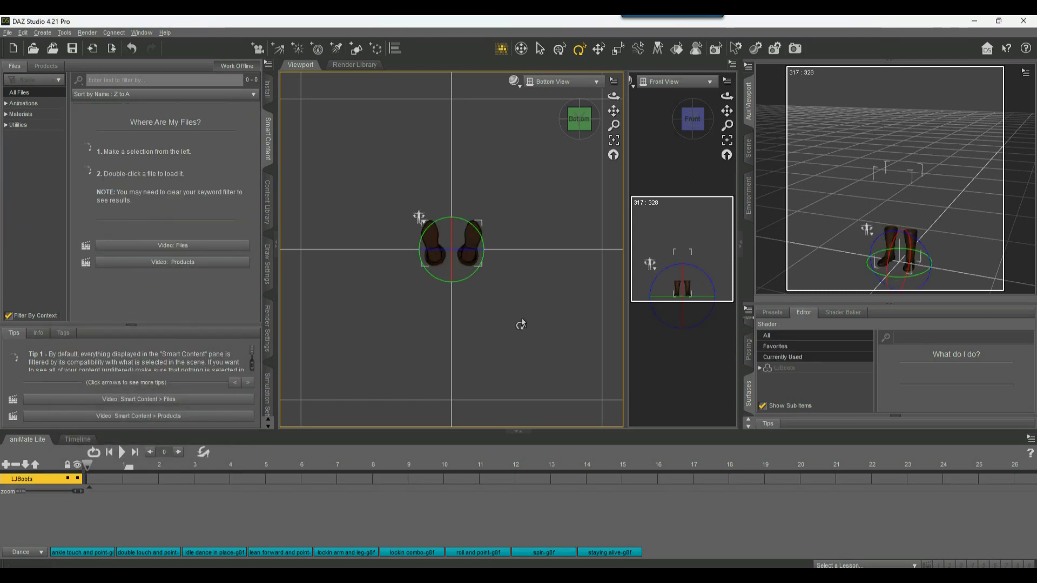
Select the boots in the Bottom View so they are the object for export.
left_click(453, 241)
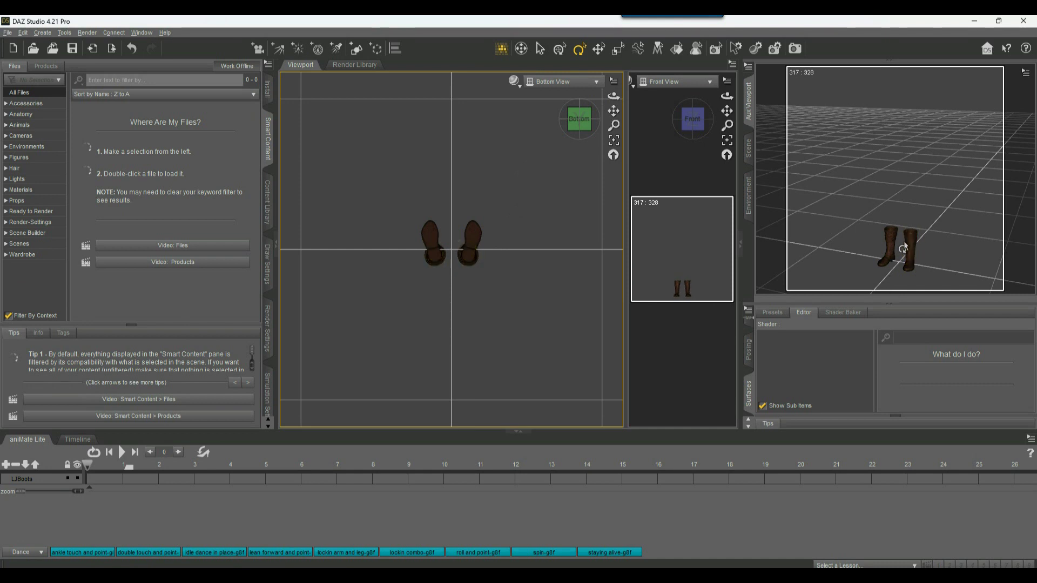
scroll(899, 243, "down", 3)
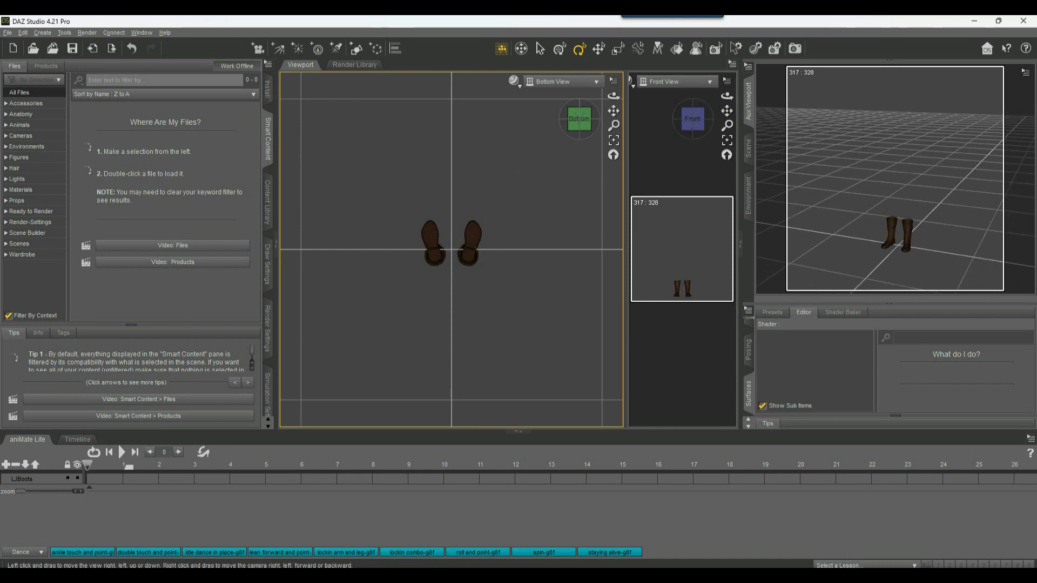
mouse_move(1025, 103)
left_click_drag(1025, 103, 678, 156)
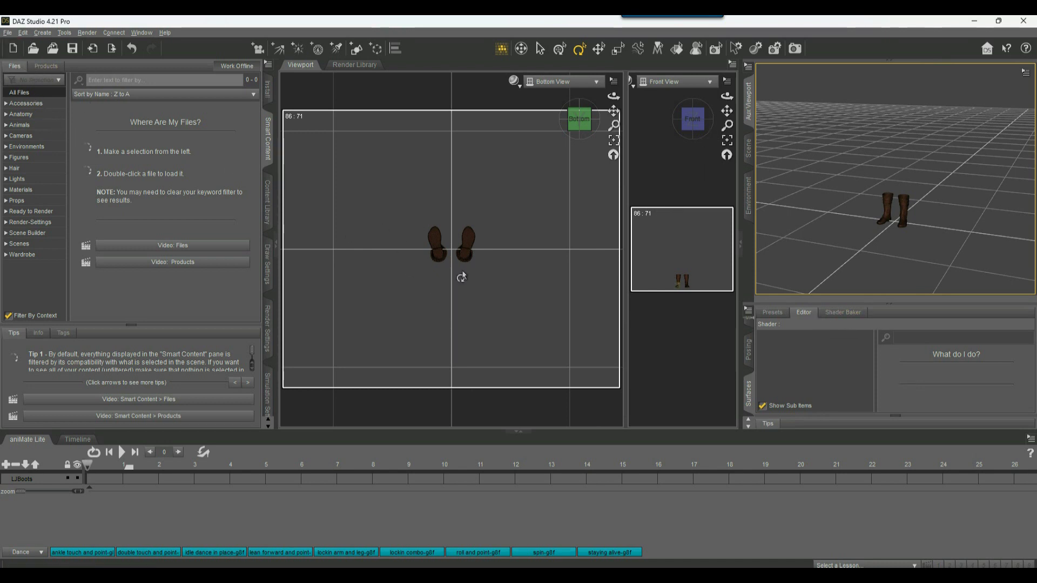
left_click(436, 240)
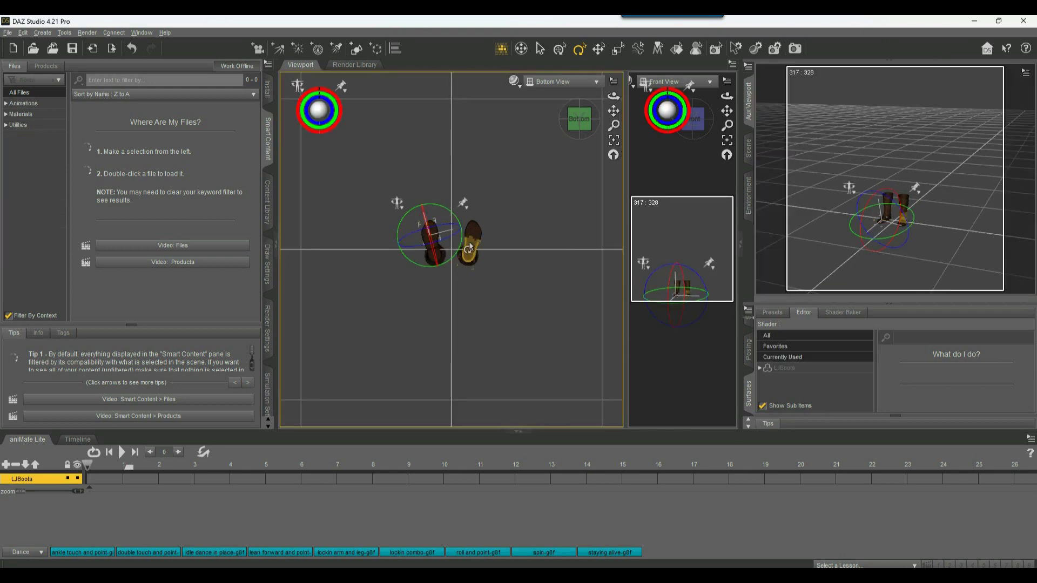
left_click(469, 249)
left_click(433, 250)
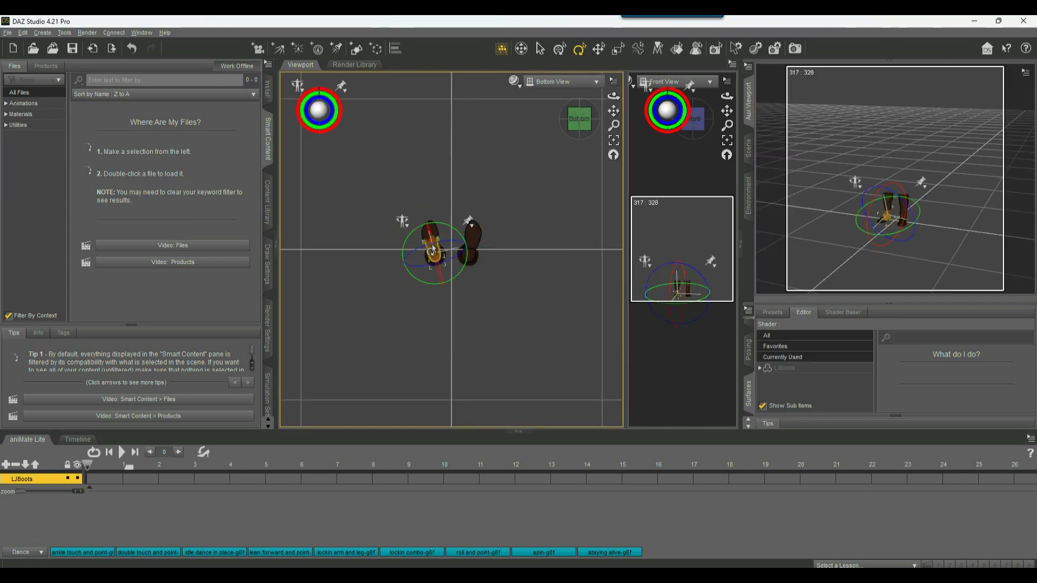
left_click(476, 238)
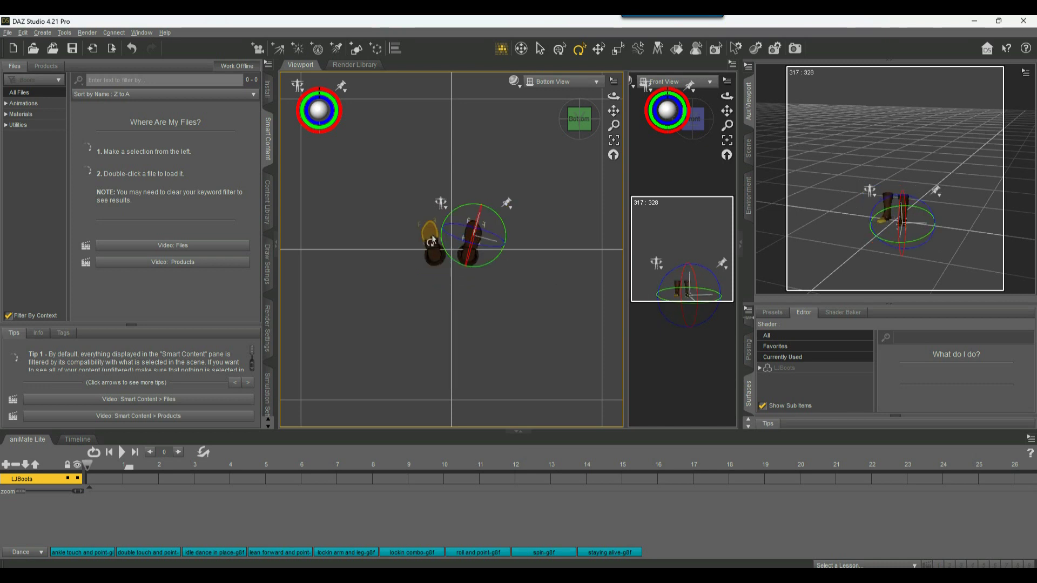
left_click(432, 242)
left_click(467, 253)
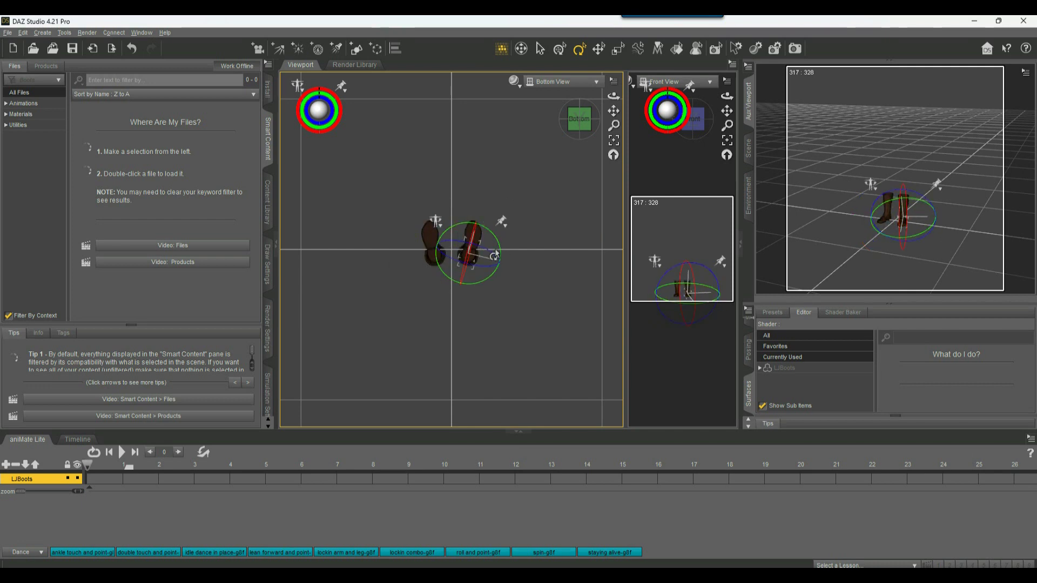
Start exporting the selected boots as a Wavefront Object (*.obj) into the DazStudio folder.
left_click(7, 33)
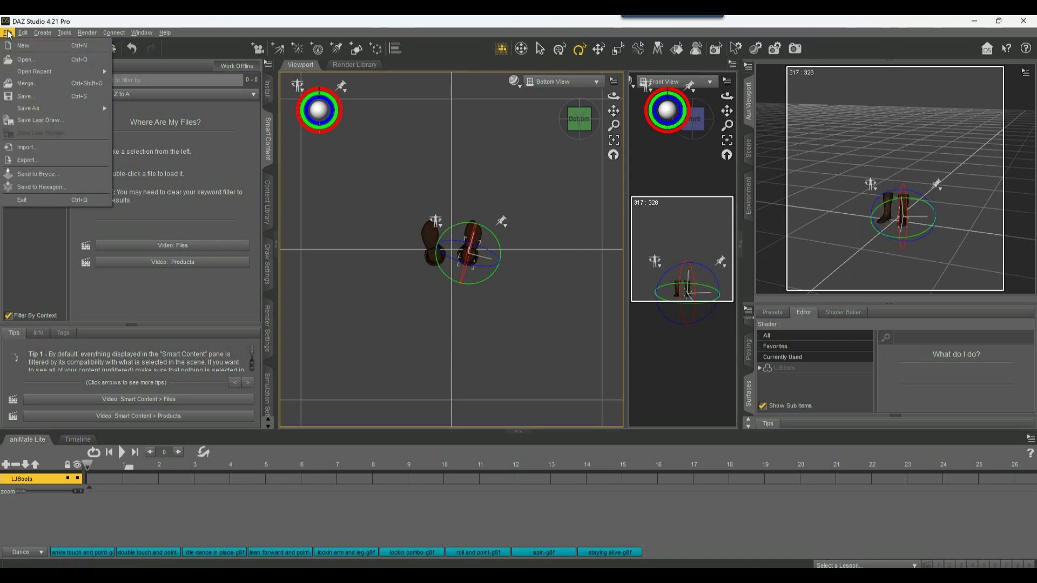
left_click(34, 158)
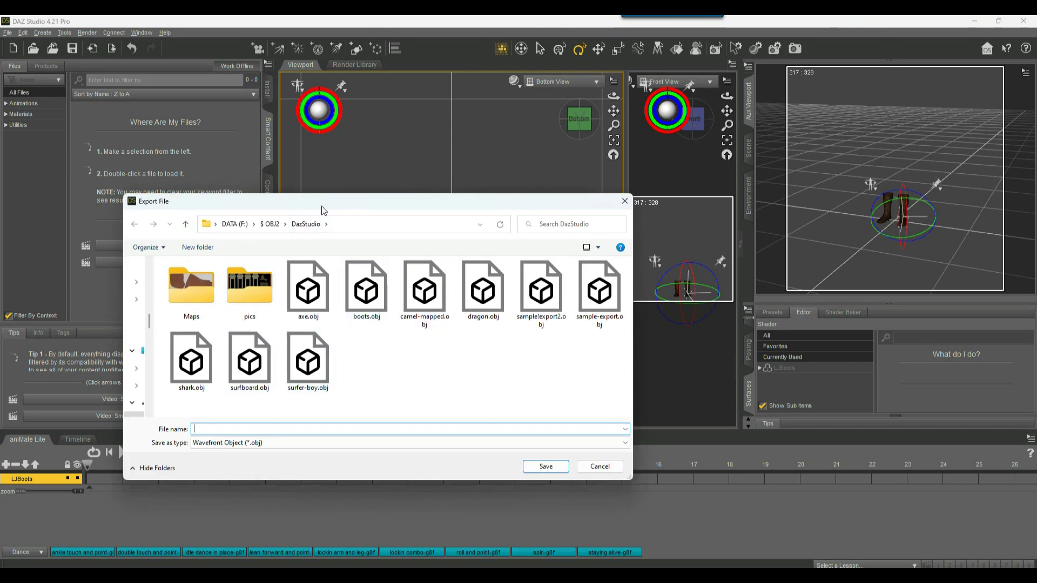
left_click_drag(322, 210, 299, 172)
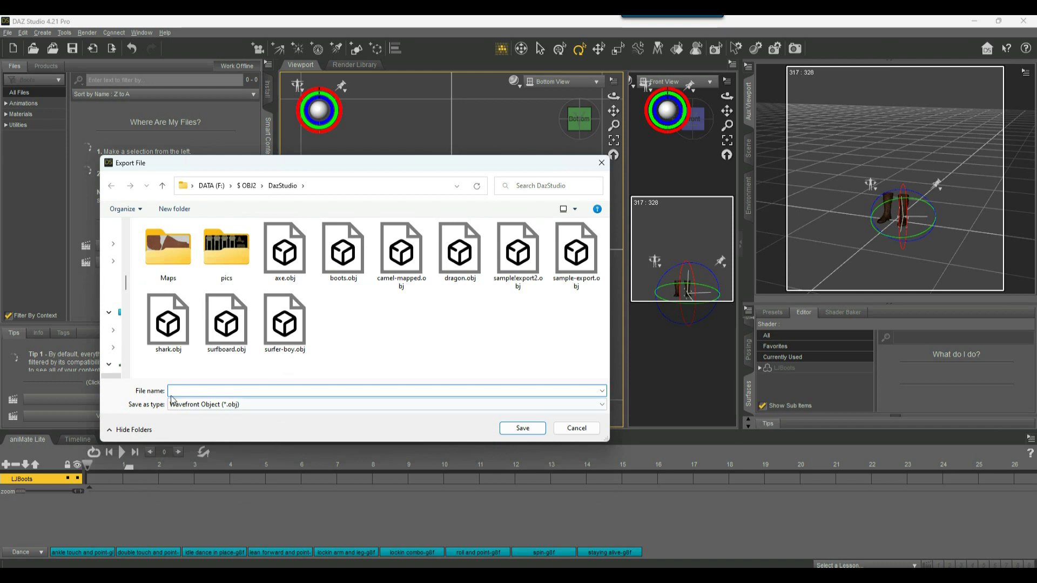
type("boo")
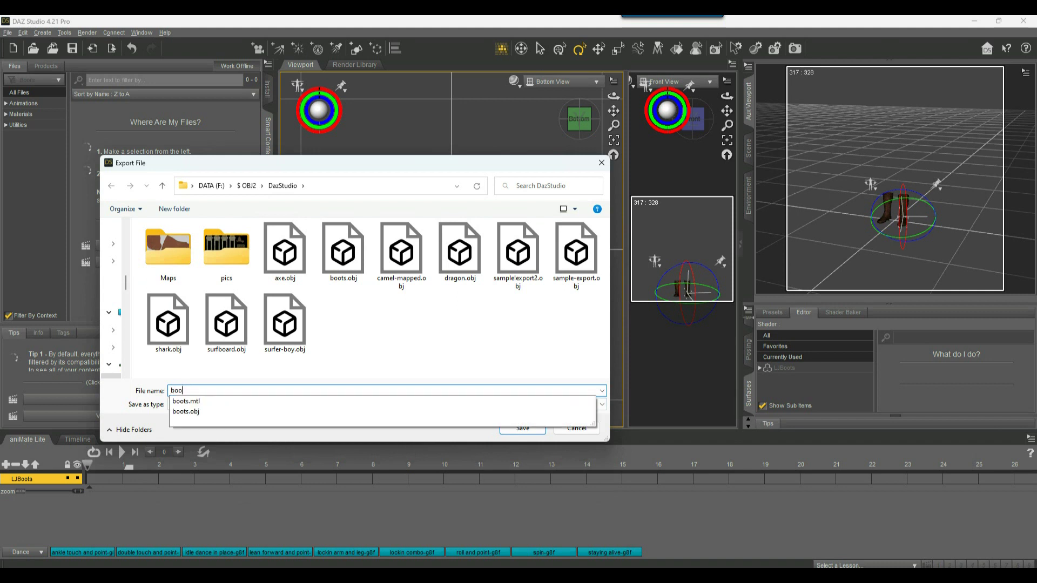
type("ts-2")
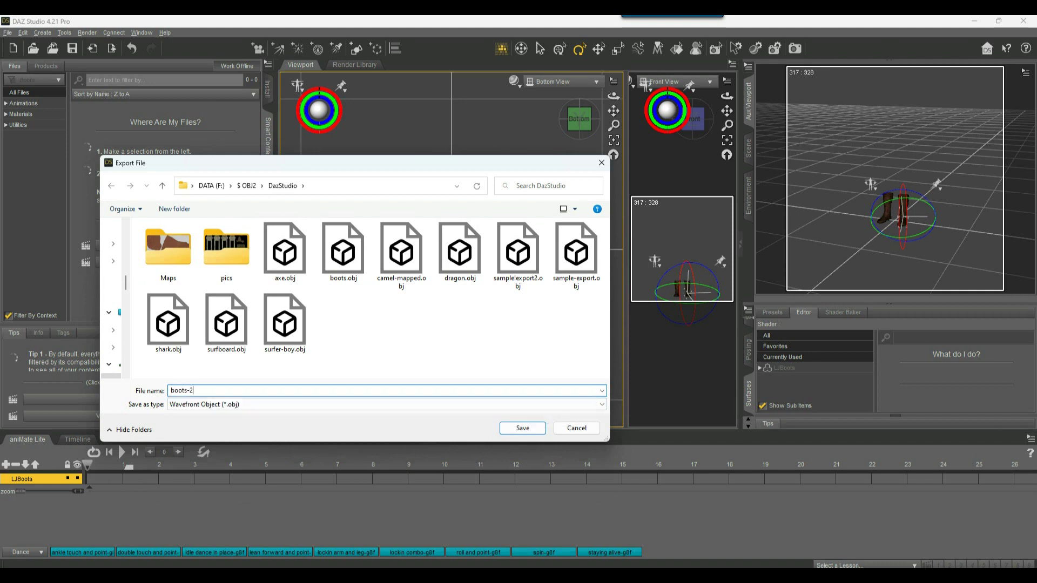
key("ctrl+a")
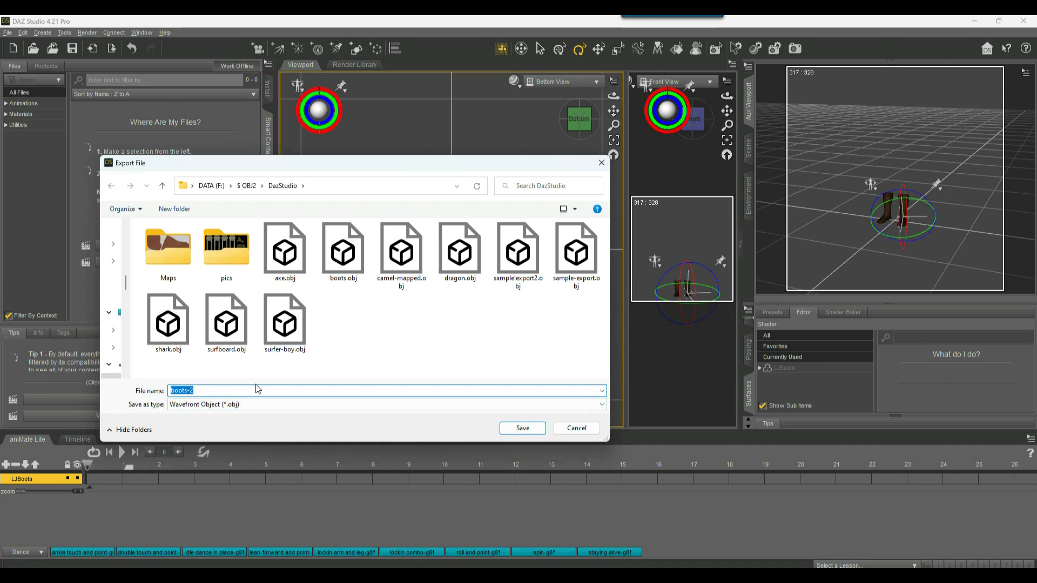
left_click(190, 391)
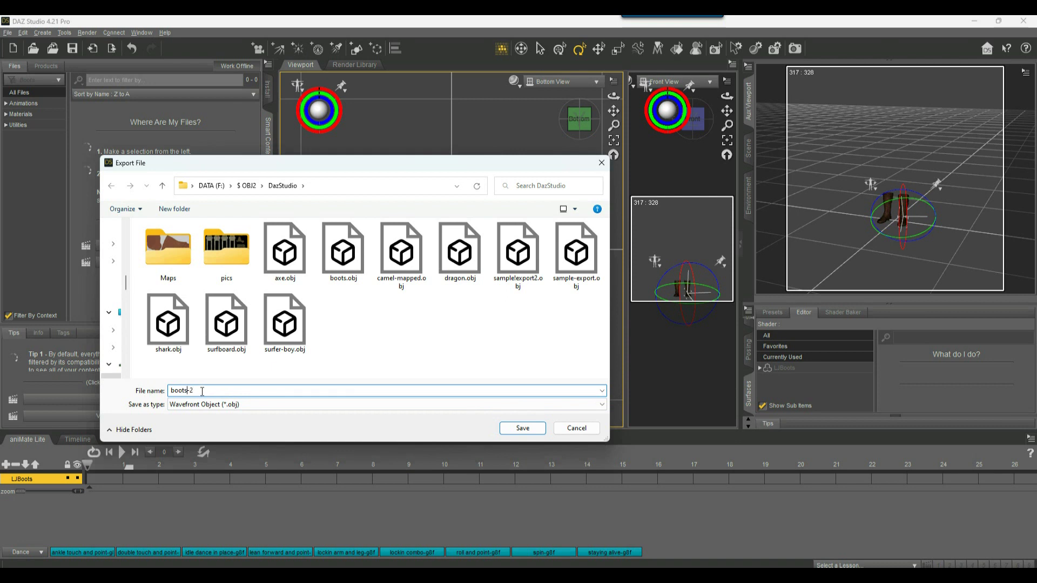
double_click(195, 390)
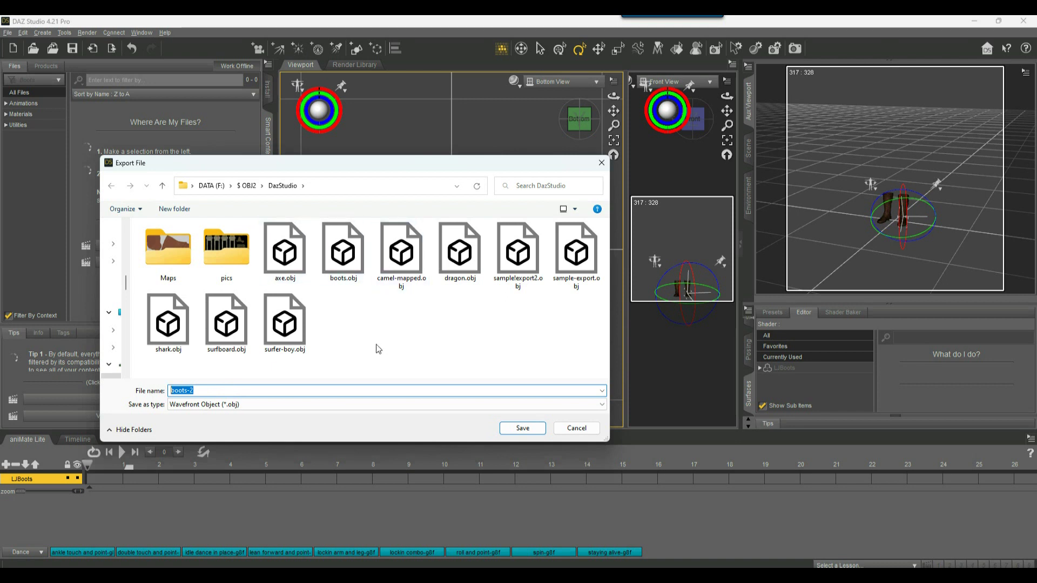
left_click(192, 391)
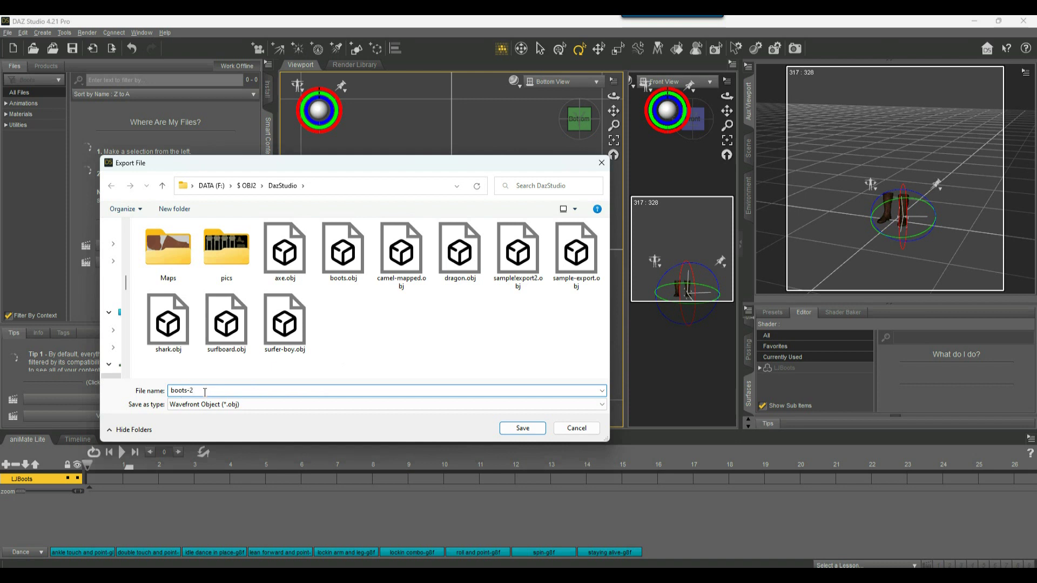
Name the export file BootsTwo and save it as a Wavefront Object.
key("ctrl+a")
type("BootsTwo")
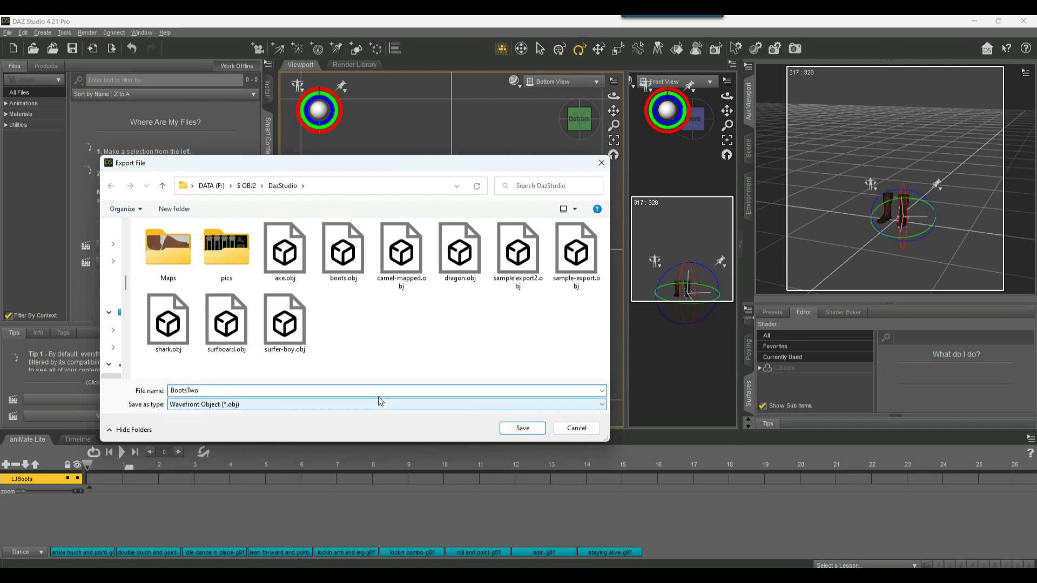
left_click(522, 429)
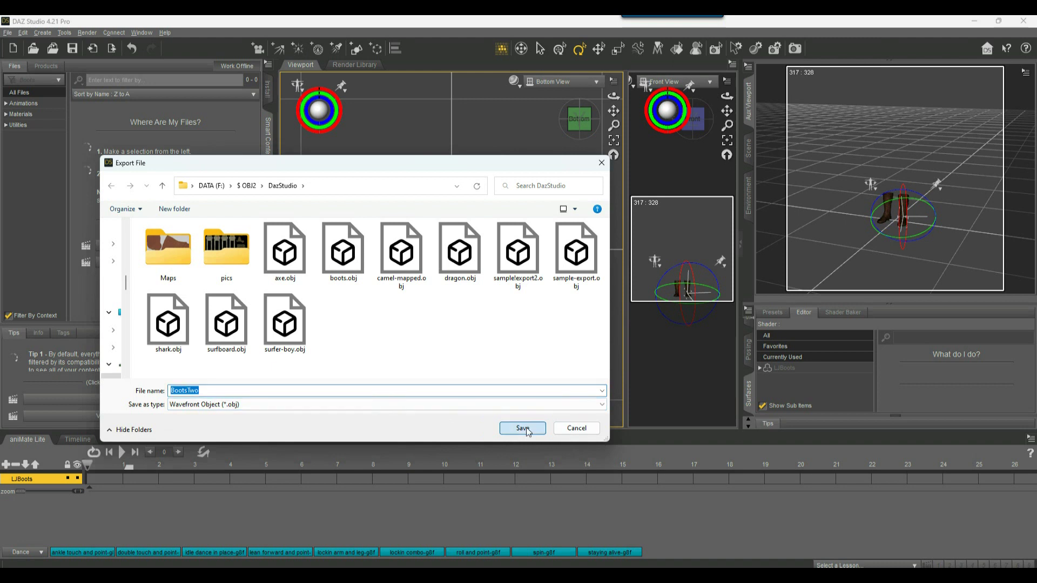
Examine the Invert Positive Direction, Ignore Invisible Nodes and Remove Unused Vertices settings in the OBJ export options.
left_click_drag(457, 132, 364, 130)
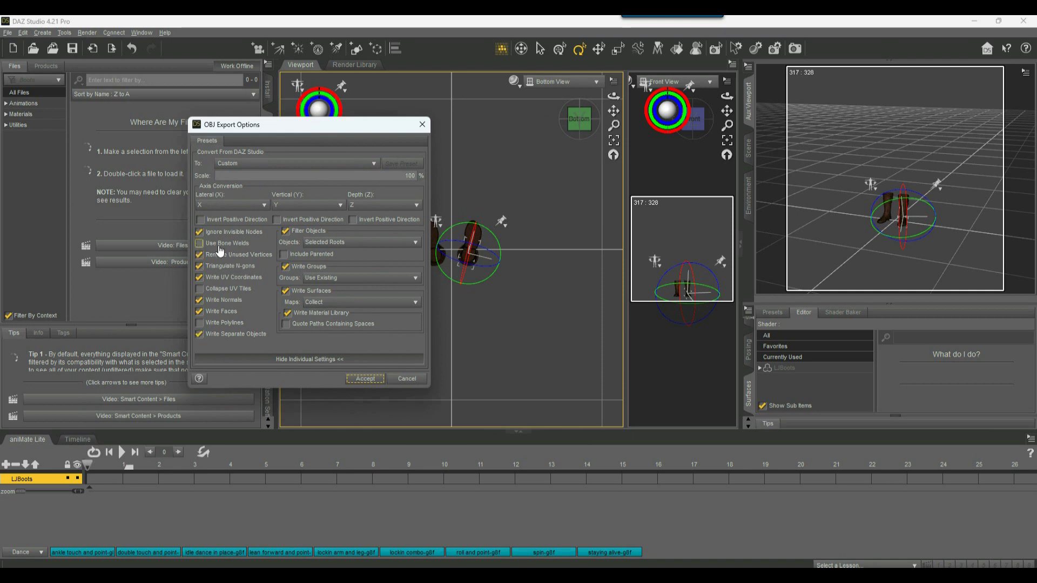
left_click(200, 221)
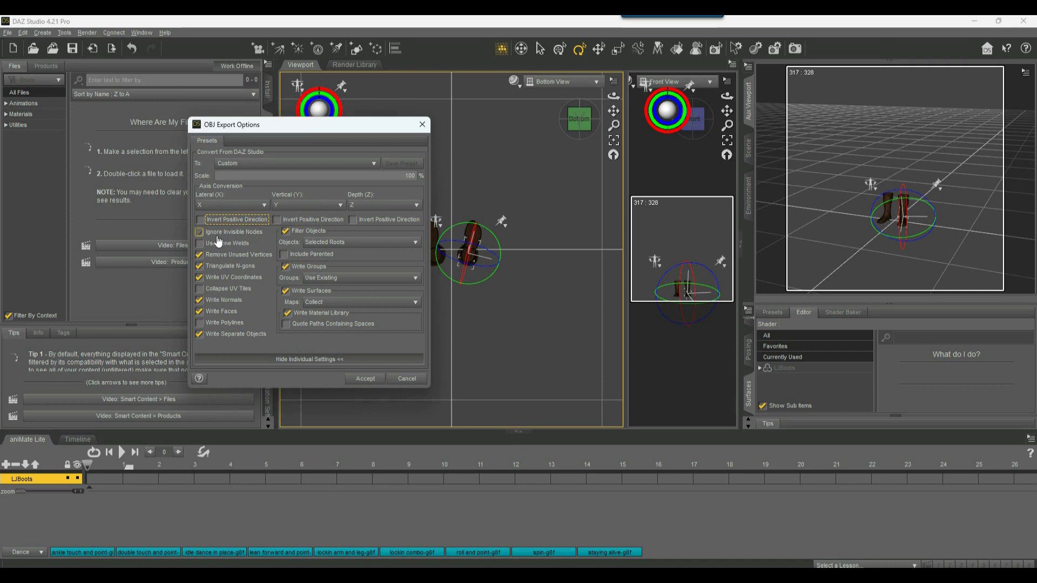
left_click(254, 303)
left_click(254, 303)
left_click(208, 233)
left_click(200, 233)
left_click(199, 233)
left_click(200, 255)
left_click(231, 255)
left_click(219, 233)
left_click(221, 232)
left_click(219, 255)
left_click(219, 257)
left_click(230, 234)
left_click(227, 278)
left_click(212, 255)
left_click(254, 258)
left_click(225, 269)
Switch the Triangulate N-gons export option off and back on.
left_click(200, 272)
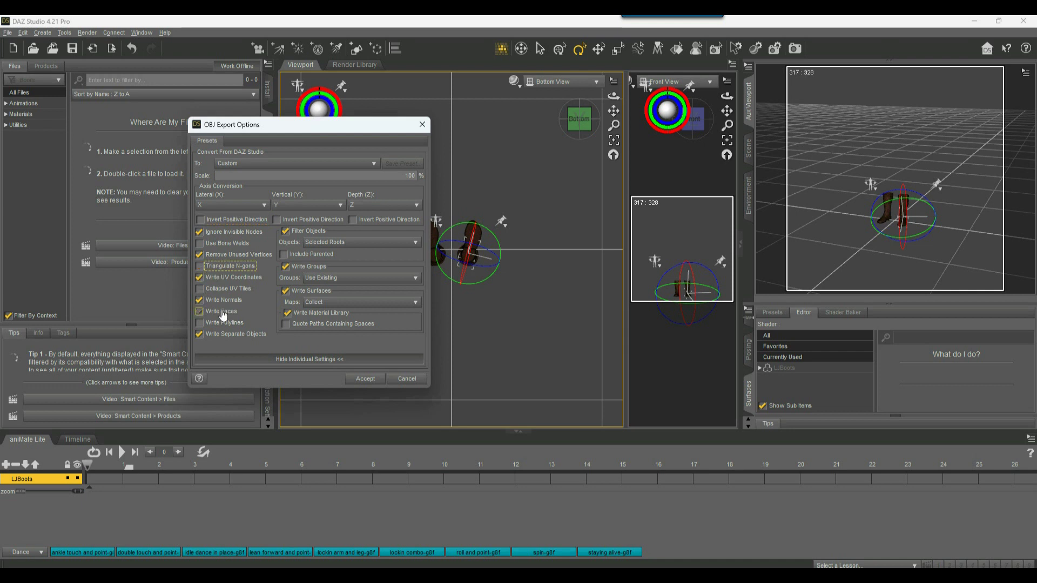
left_click(200, 273)
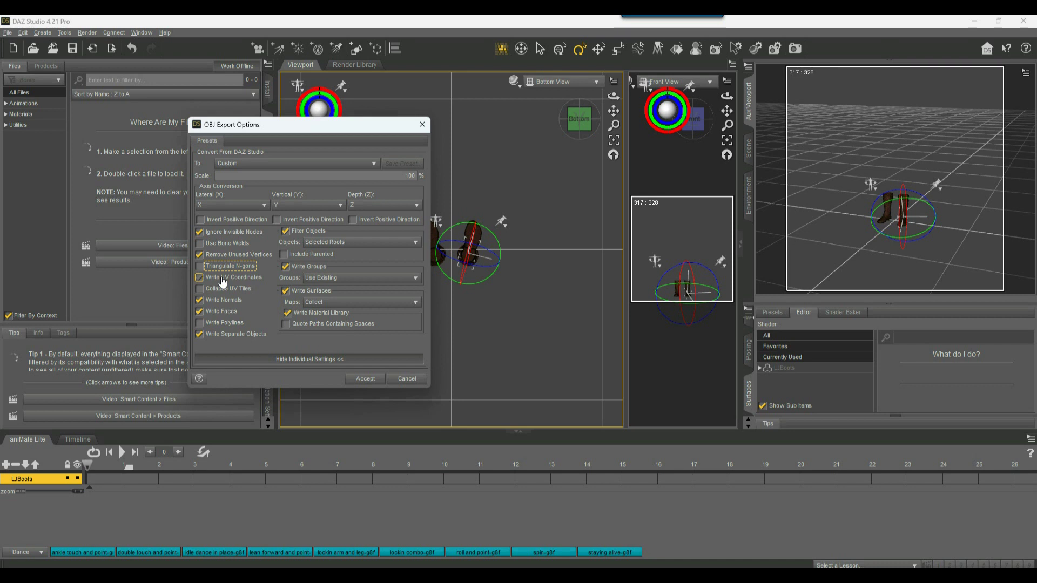
left_click(227, 336)
left_click(227, 336)
left_click(199, 267)
left_click(207, 302)
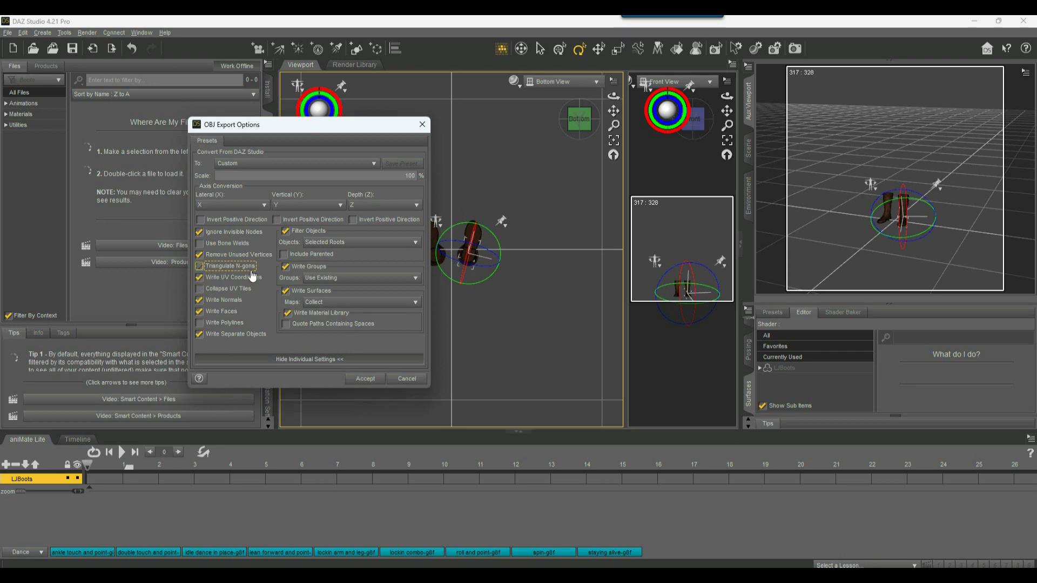
left_click(223, 299)
left_click(200, 267)
left_click(199, 267)
Enable Collapse UV Tiles in the OBJ export options, keeping Write UV Coordinates on.
left_click(199, 277)
left_click(211, 282)
left_click(223, 314)
left_click(200, 290)
left_click(199, 289)
left_click(214, 305)
left_click(237, 332)
left_click(231, 335)
left_click(226, 292)
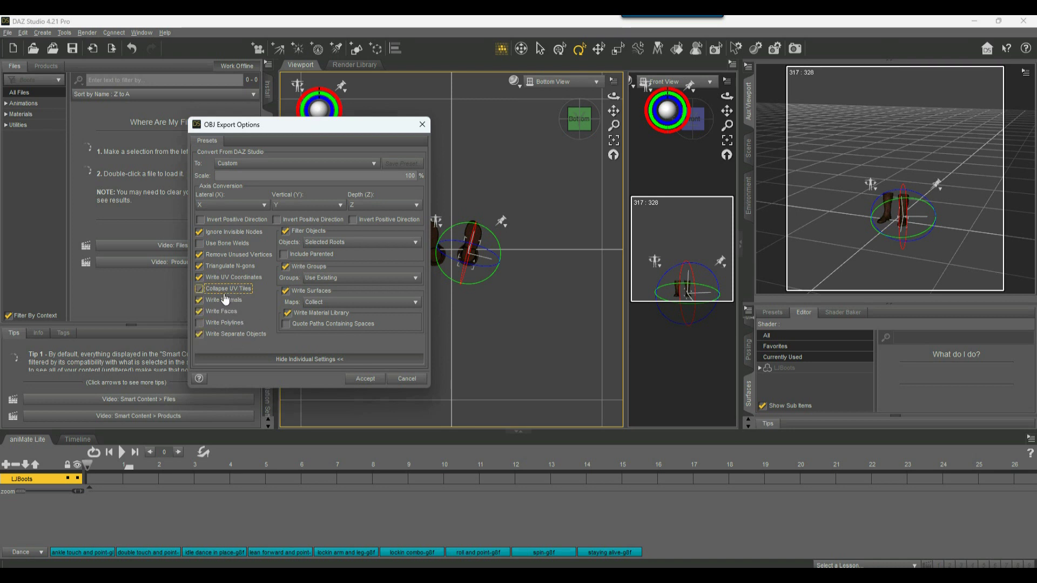
left_click(223, 291)
left_click(199, 301)
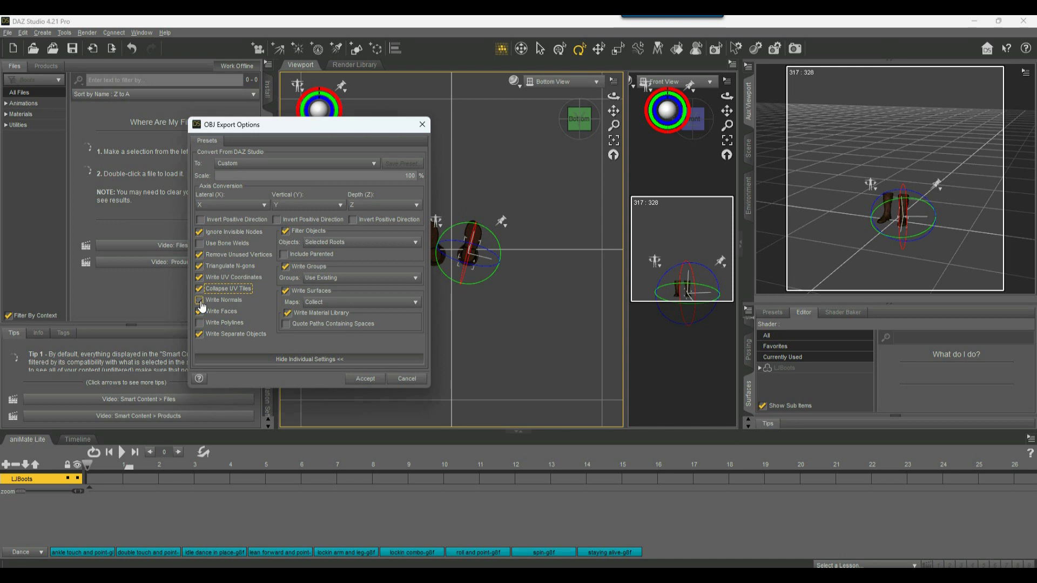
Examine the Write Normals and Write Faces settings in the OBJ export options.
left_click(200, 301)
left_click(205, 302)
left_click(241, 302)
left_click(215, 312)
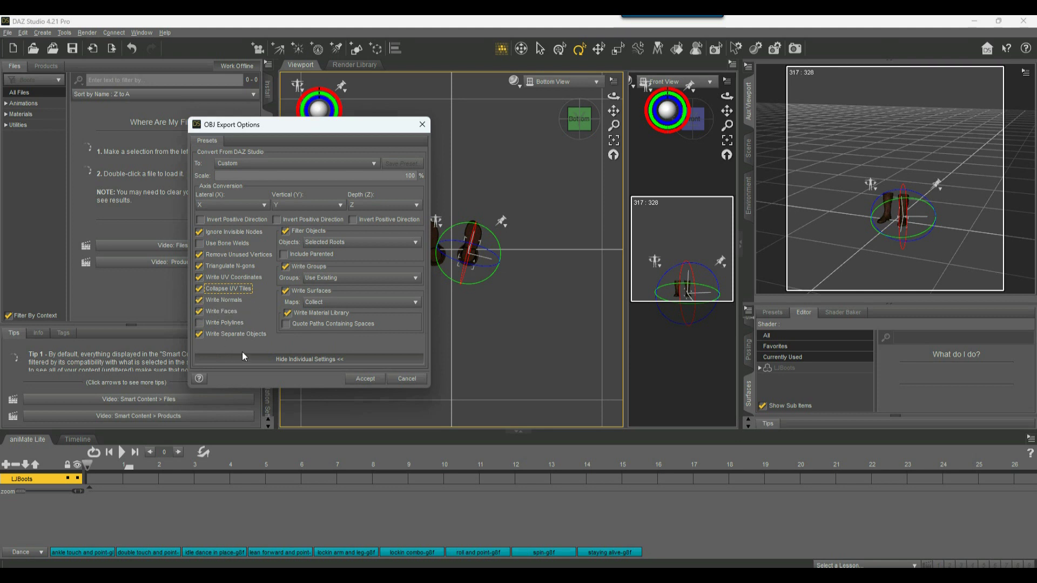
left_click(215, 312)
left_click(210, 314)
left_click(226, 314)
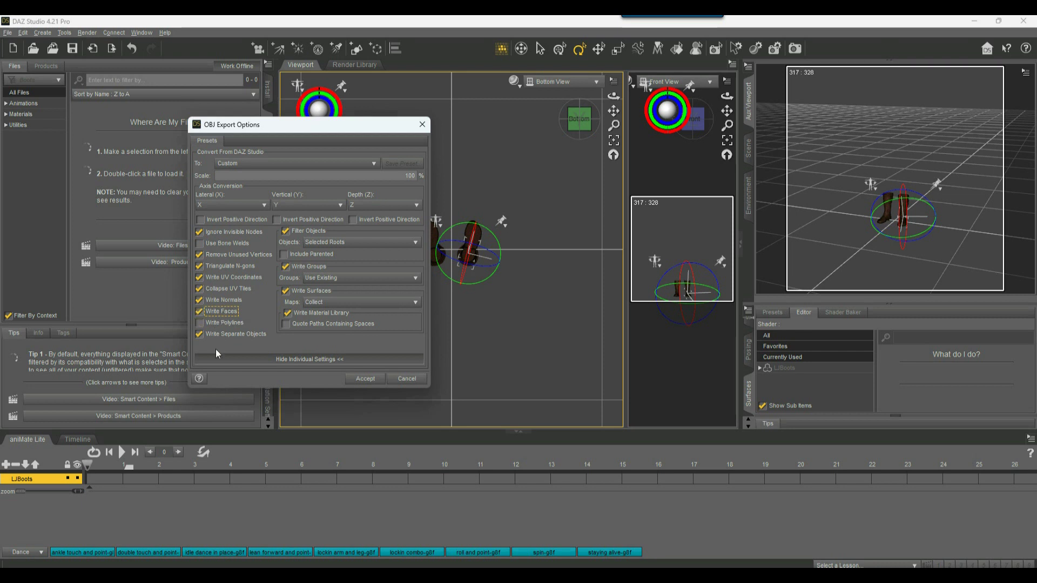
Switch the Write Polylines export option on and back off.
left_click(200, 323)
left_click(199, 324)
left_click(200, 323)
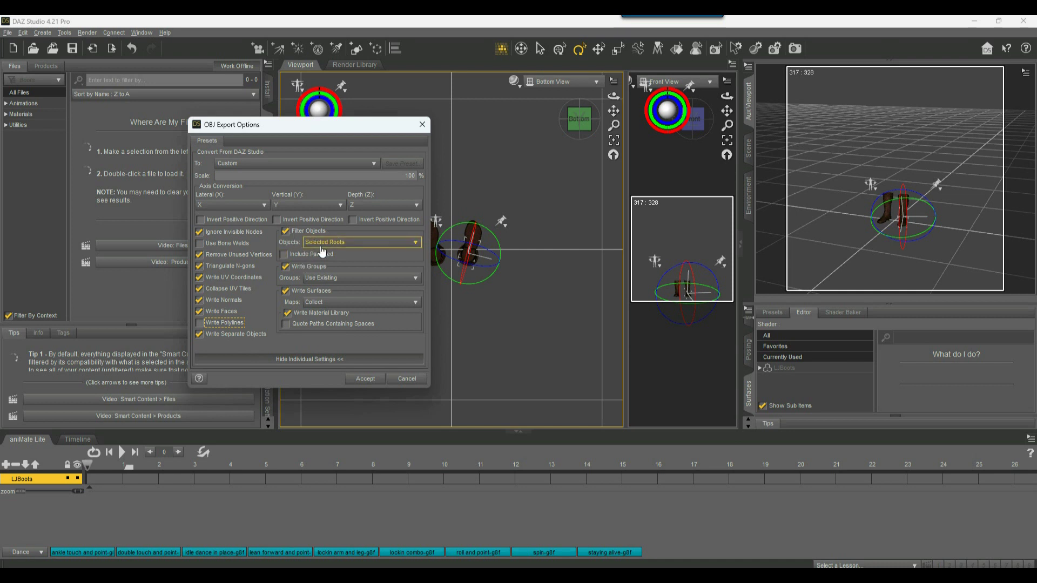
Switch the Filter Objects export option off and back on, and review the Objects choices while keeping Selected Roots.
left_click(287, 233)
left_click(284, 233)
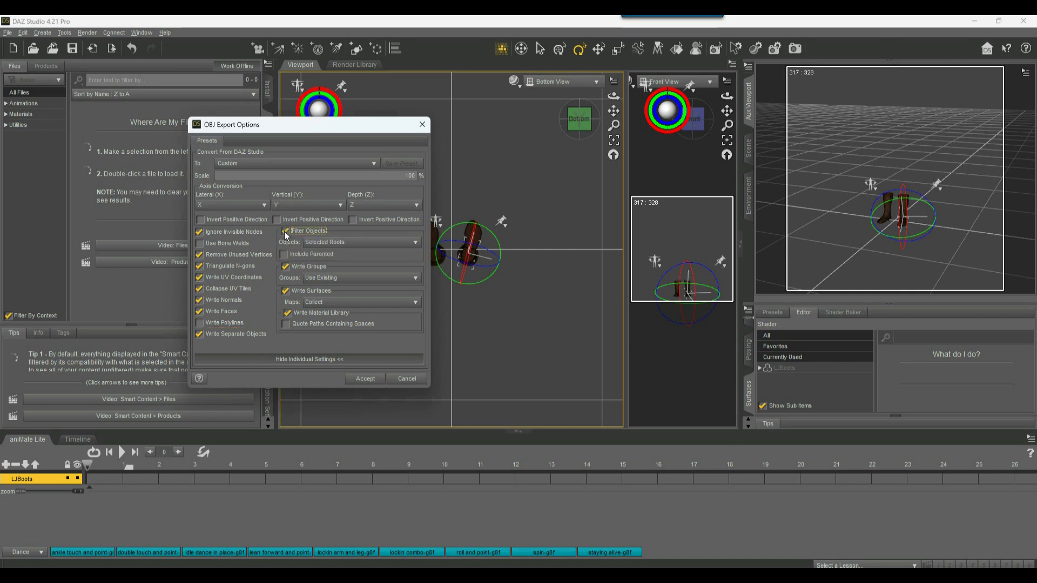
left_click(284, 231)
left_click(285, 231)
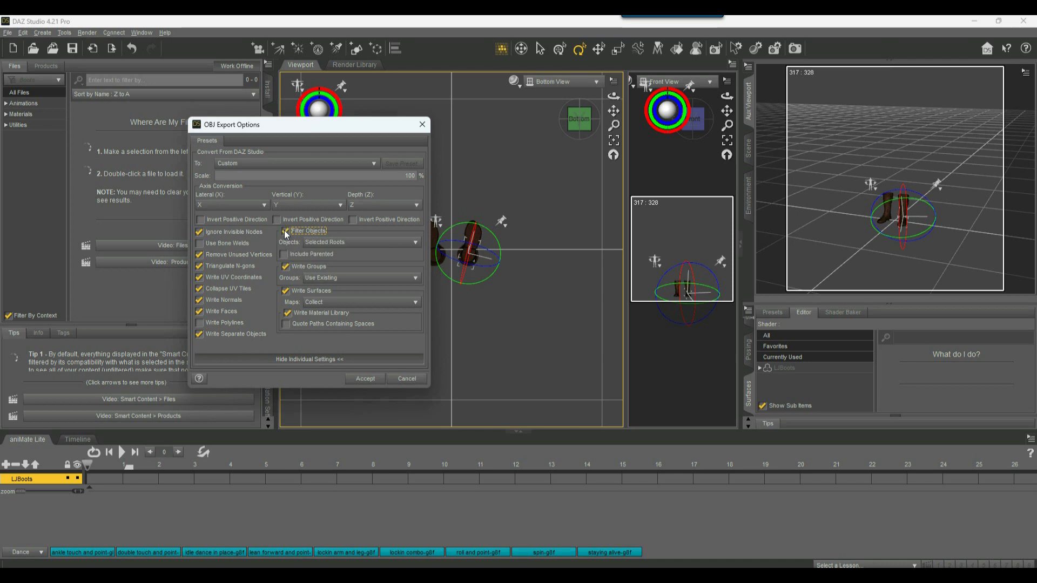
left_click(319, 244)
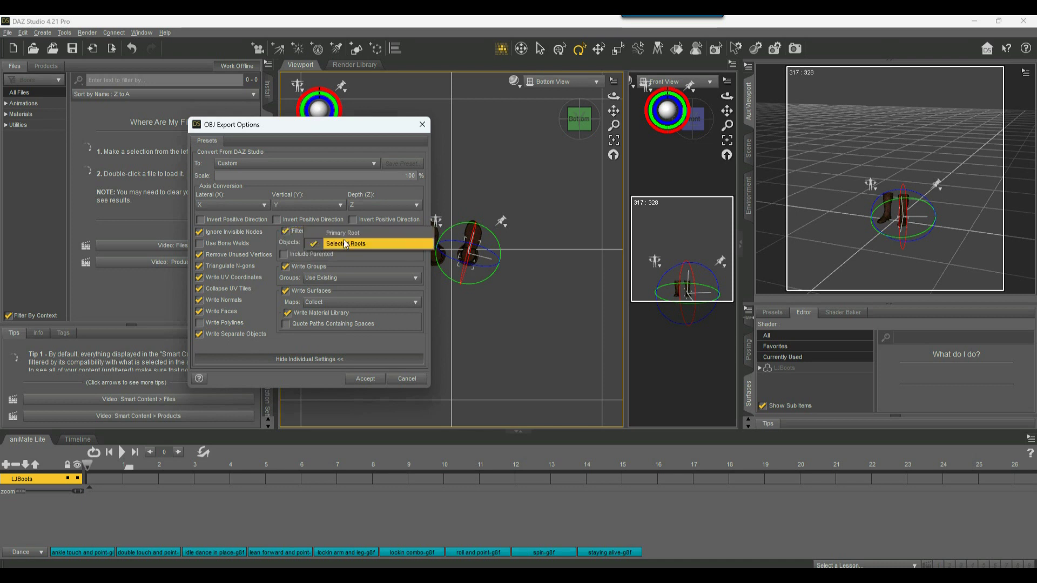
left_click(286, 232)
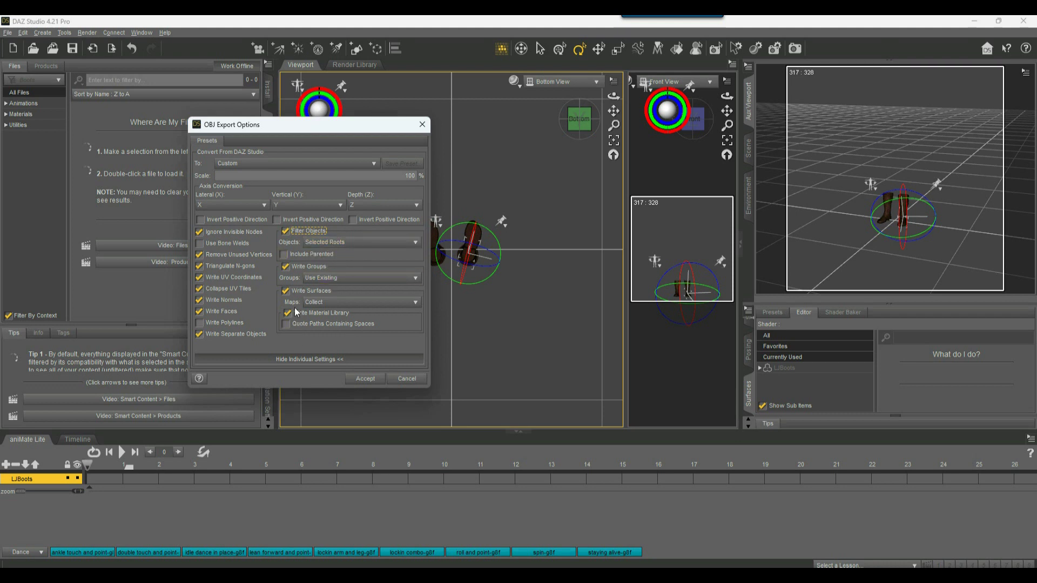
Review the Include Parented, Maps and Quote Paths Containing Spaces export settings, keeping Maps on Collect.
left_click(284, 257)
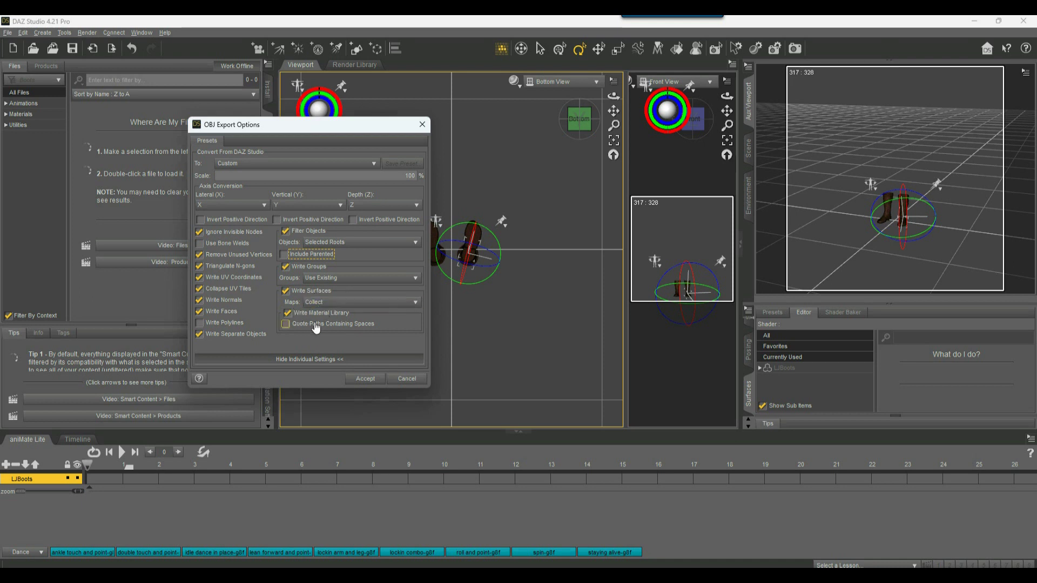
left_click(336, 304)
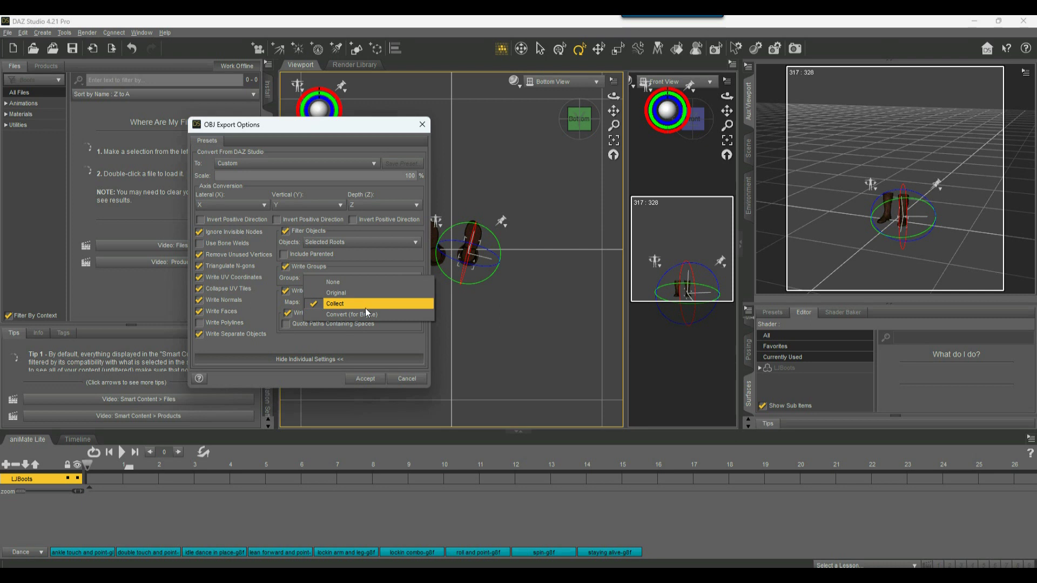
left_click(336, 304)
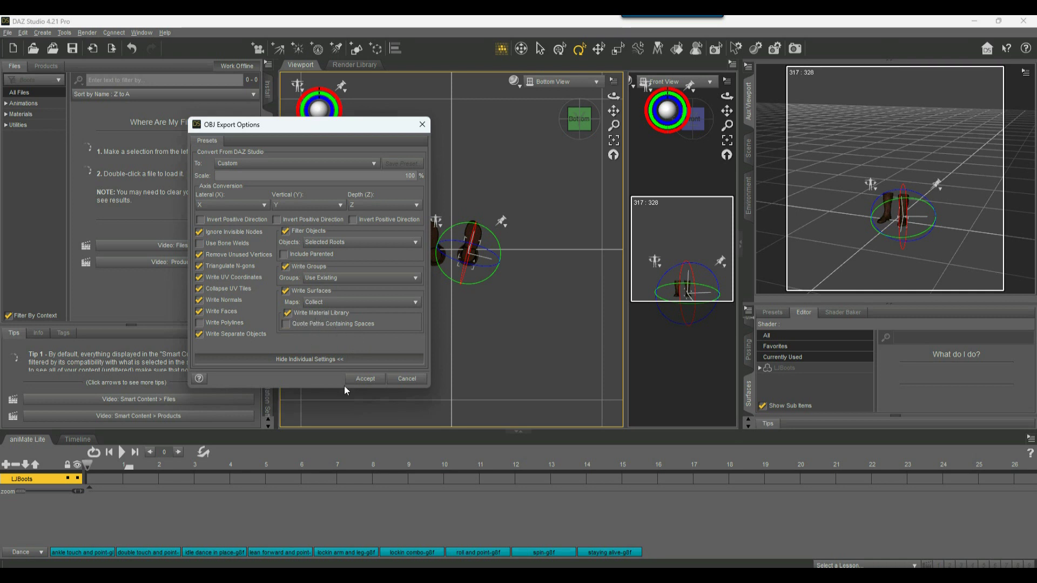
left_click(287, 331)
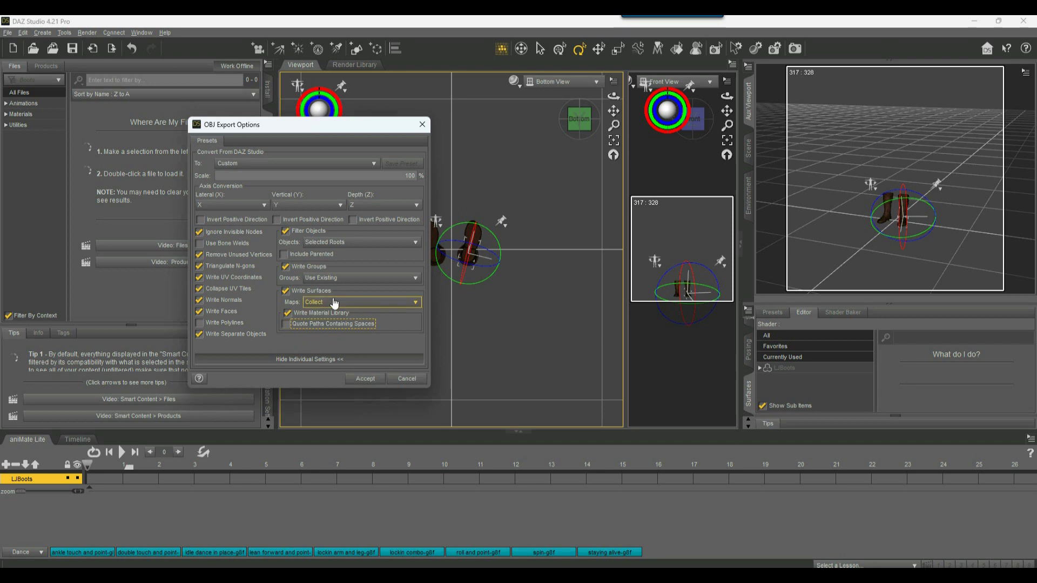
Review the available Groups and Maps choices, keeping Groups on Use Existing and Maps on Collect.
left_click(325, 279)
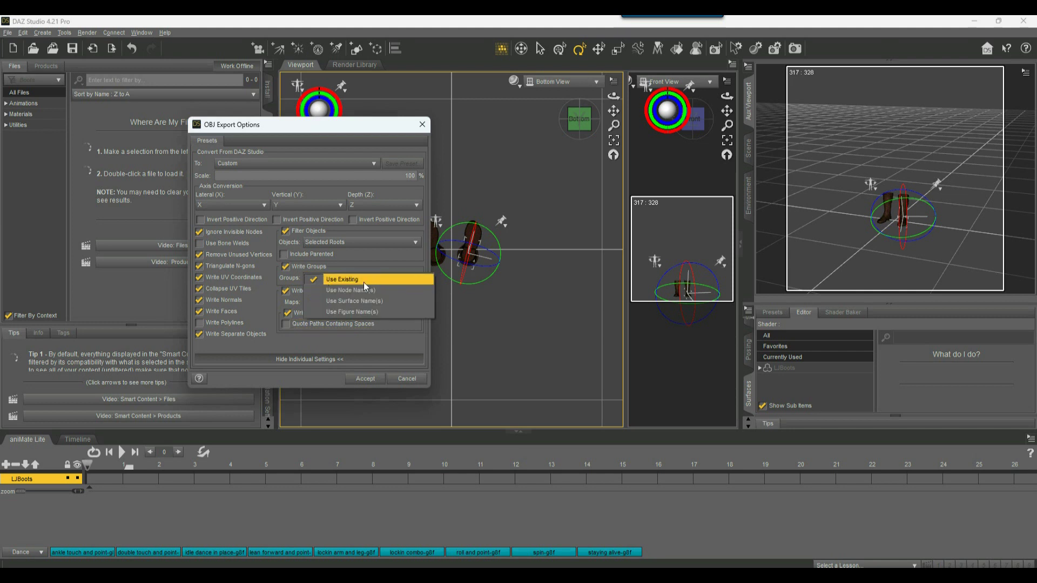
left_click(288, 277)
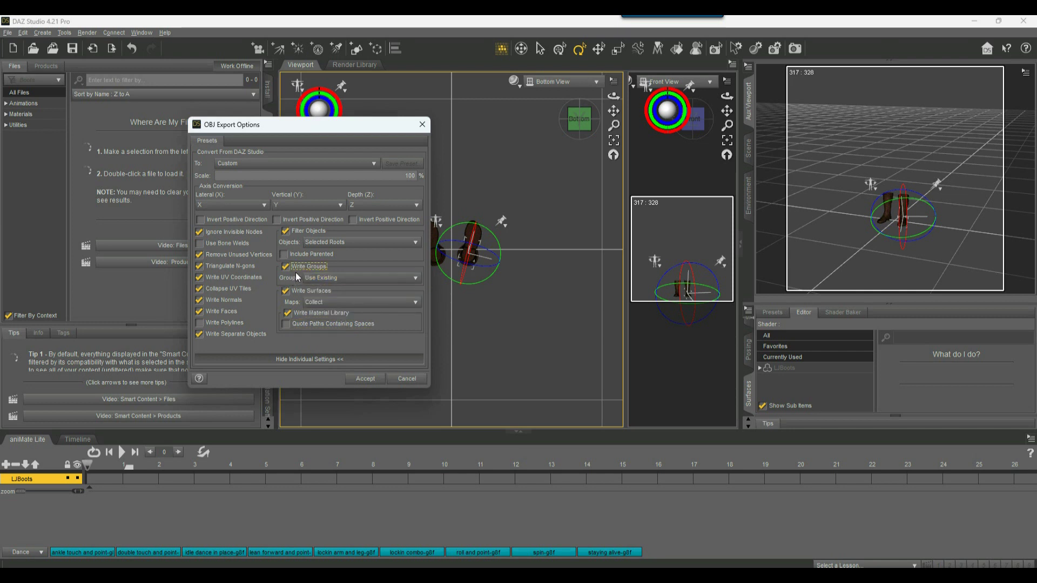
left_click(322, 304)
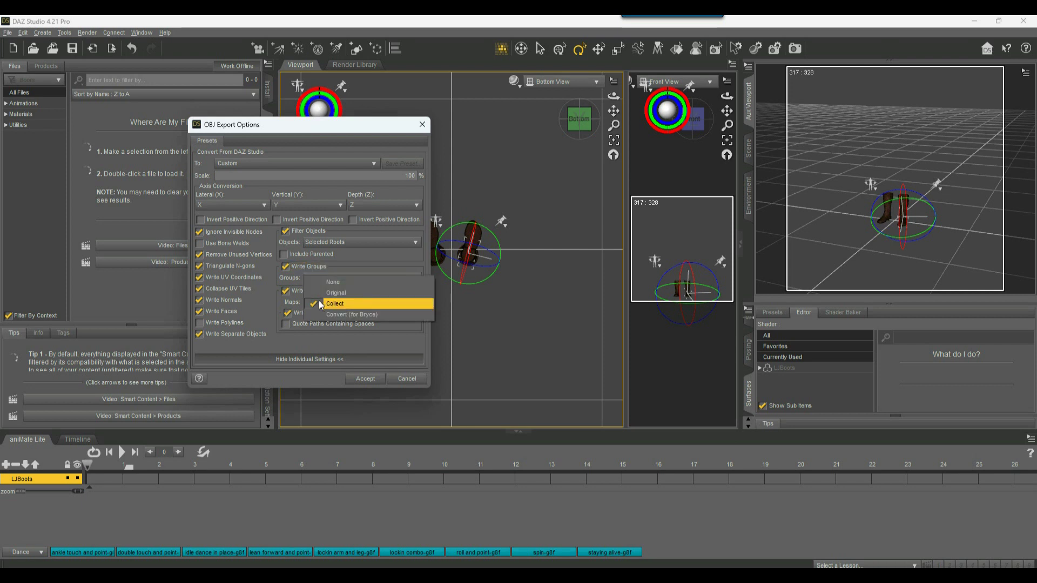
left_click(318, 302)
left_click(330, 304)
left_click(350, 306)
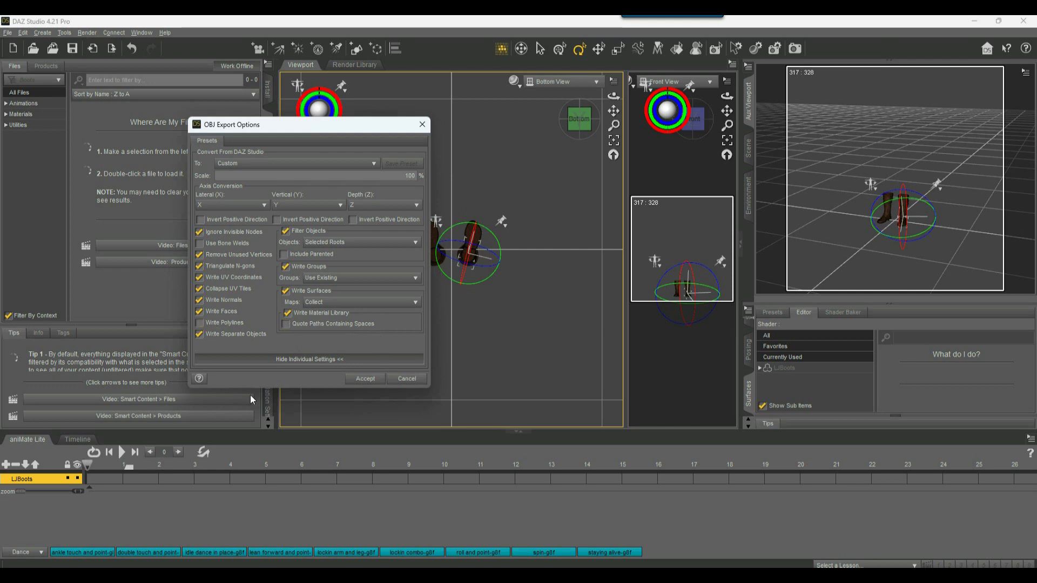
Collapse and re-expand the individual export settings, and accept the OBJ export options to export the boots.
left_click(365, 379)
left_click_drag(364, 127, 348, 145)
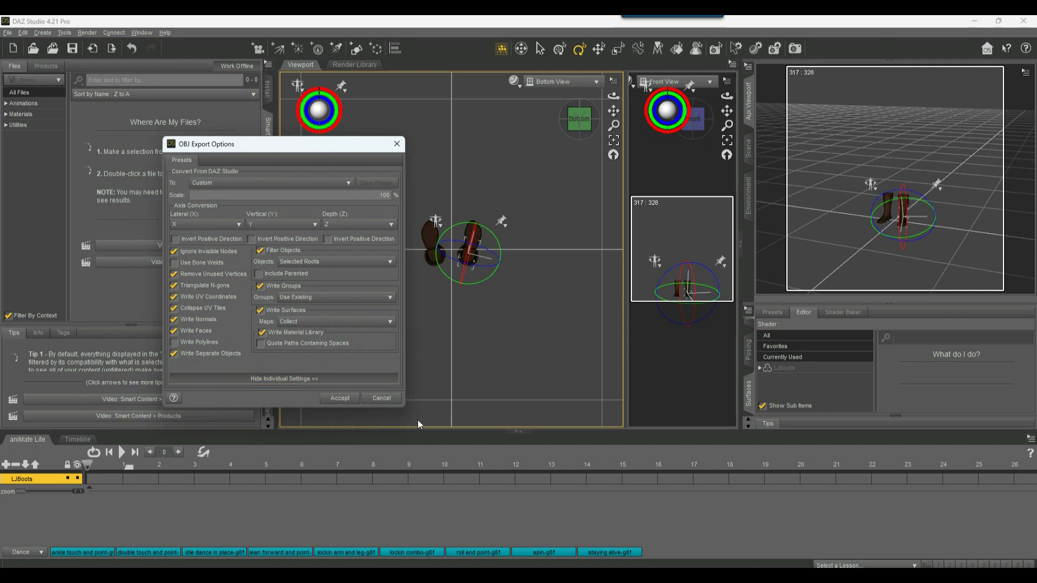
left_click(306, 380)
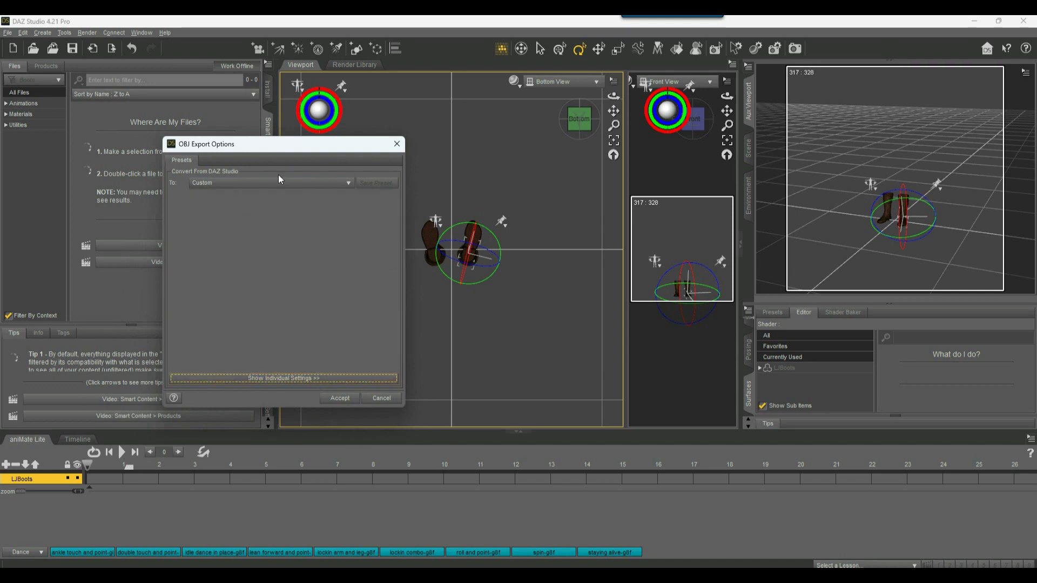
left_click(268, 380)
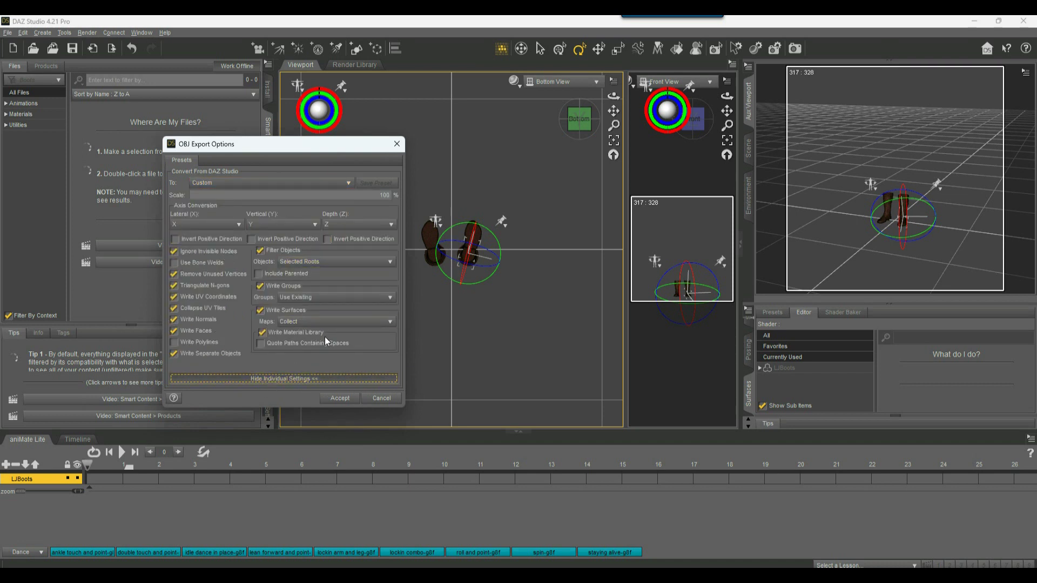
left_click(340, 399)
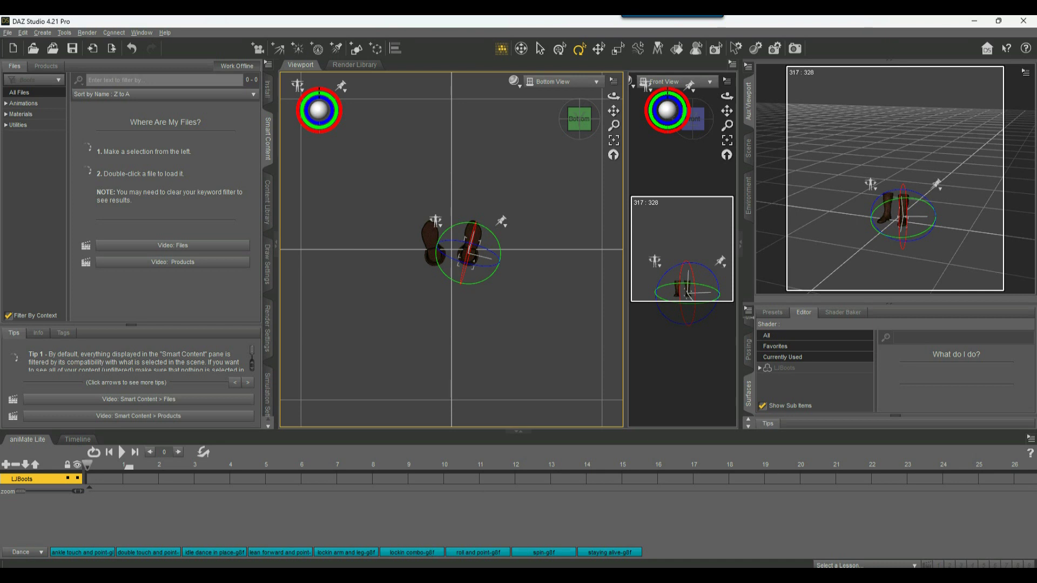
Switch to the DazStudio folder in File Explorer and open the exported BootsTwo.mtl file in Notepad++.
mouse_move(231, 576)
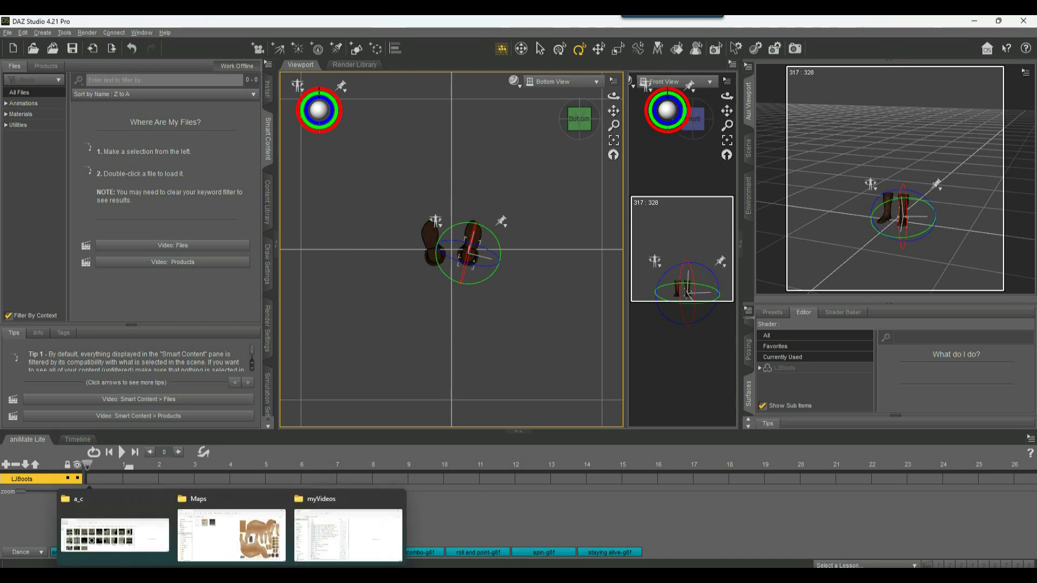
mouse_move(223, 537)
mouse_move(113, 540)
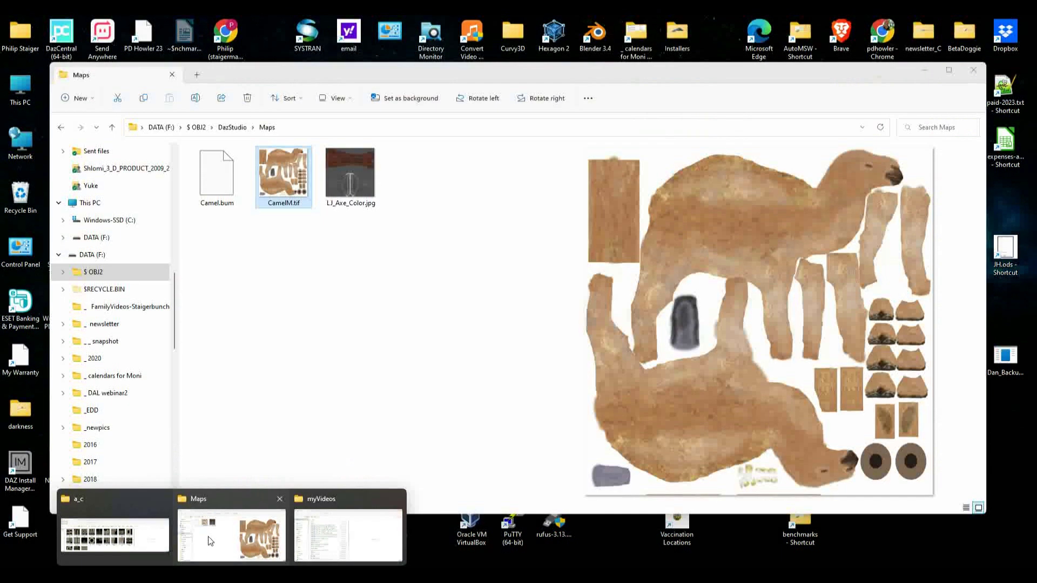
mouse_move(356, 547)
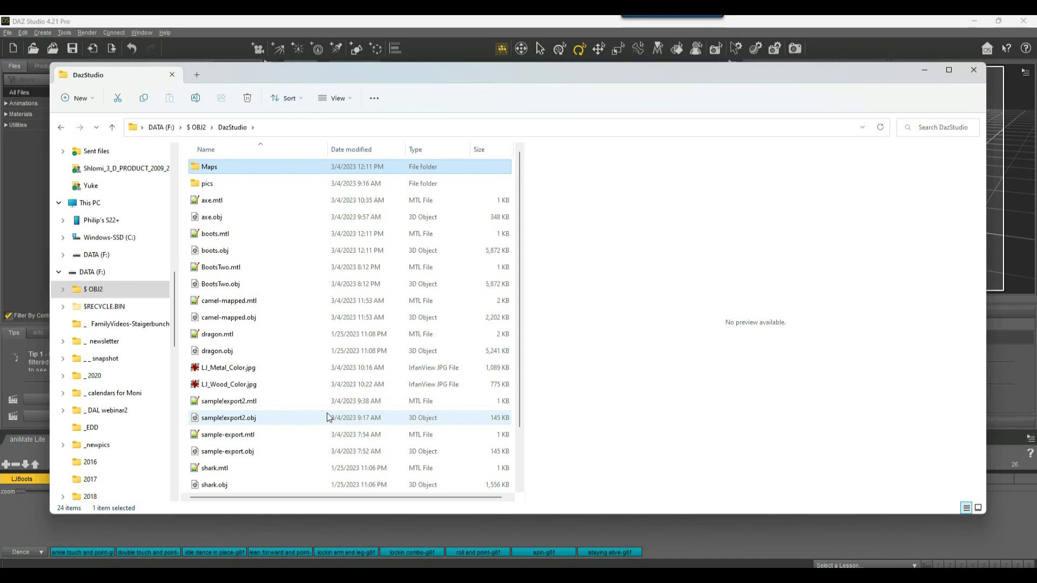
left_click(224, 269)
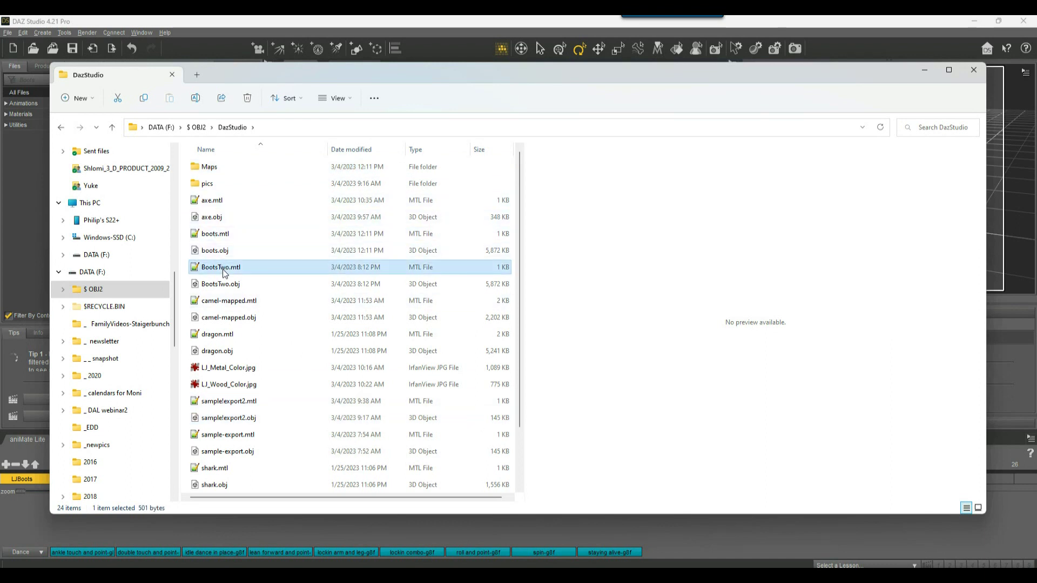
left_click(223, 285)
left_click(213, 268)
double_click(197, 270)
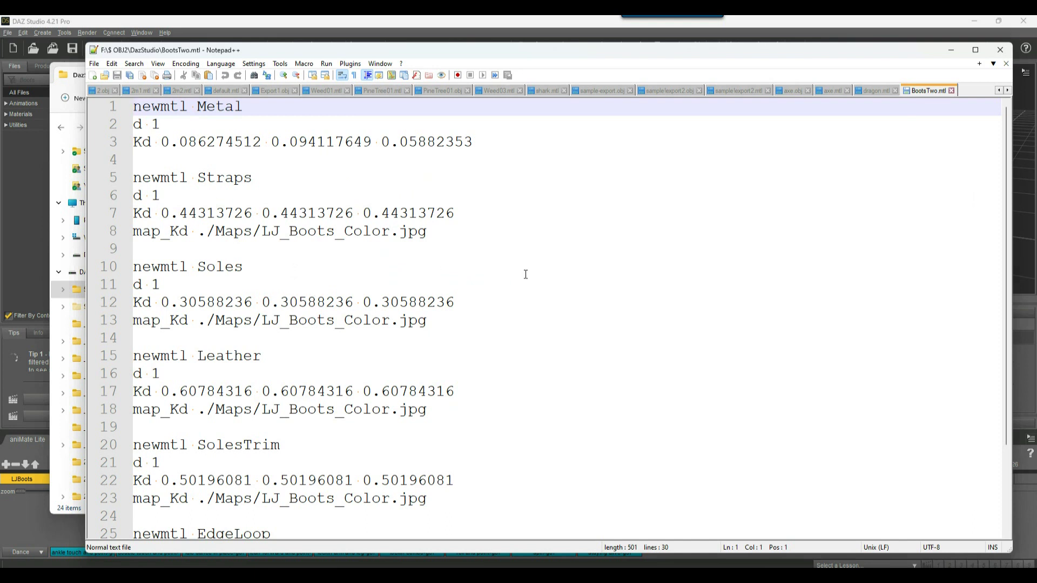
Examine the texture map paths of the Straps and EdgeLoop materials in BootsTwo.mtl.
left_click_drag(198, 231, 451, 231)
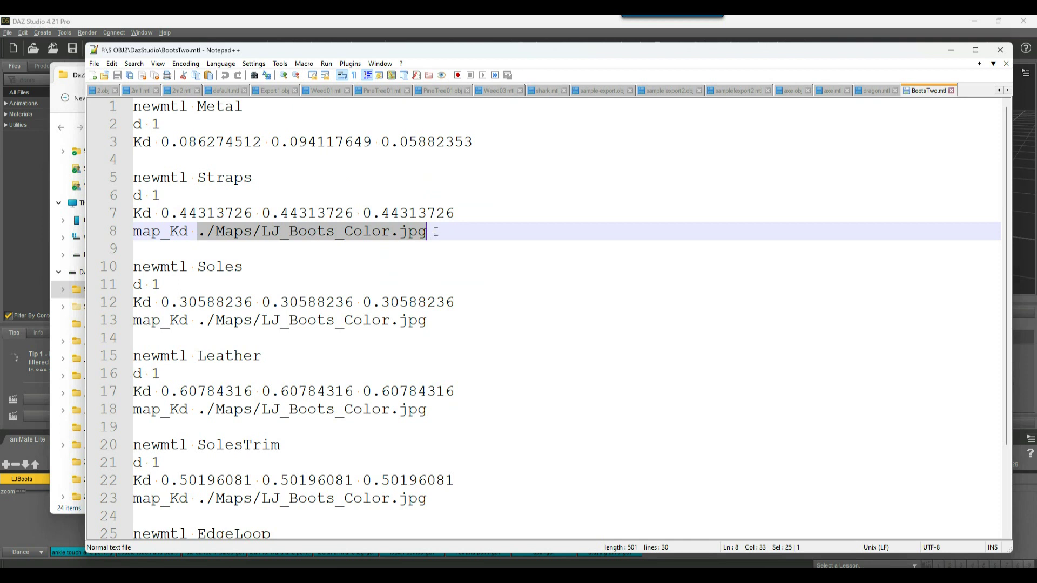
scroll(439, 335, "down", 2)
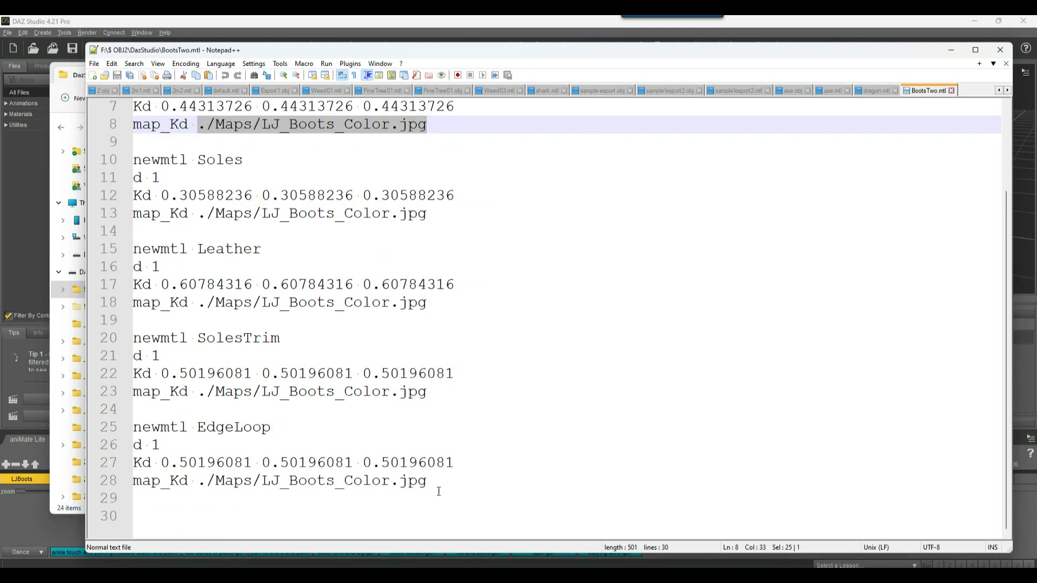
left_click_drag(439, 482, 238, 478)
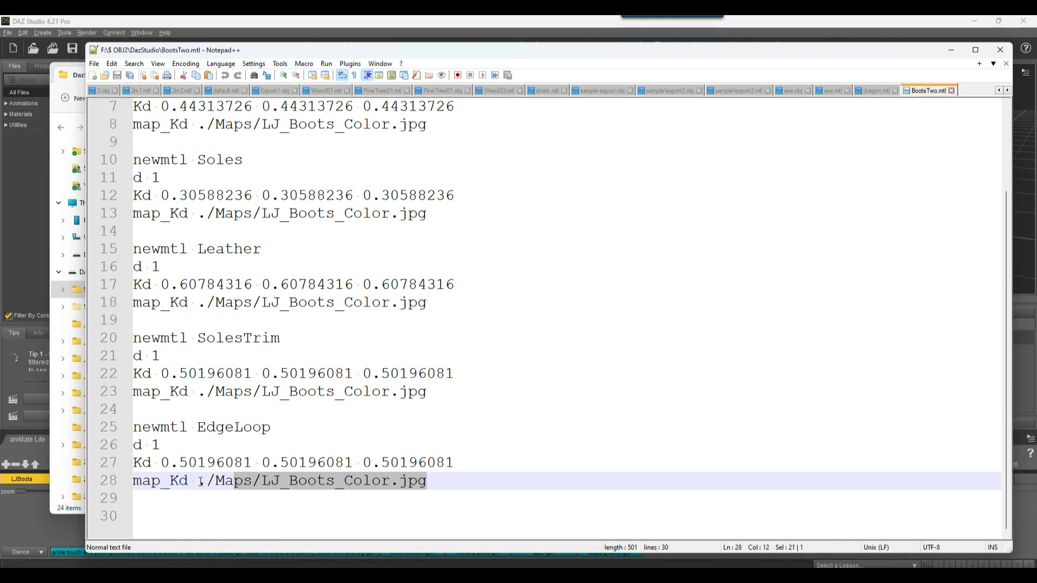
left_click_drag(198, 481, 271, 481)
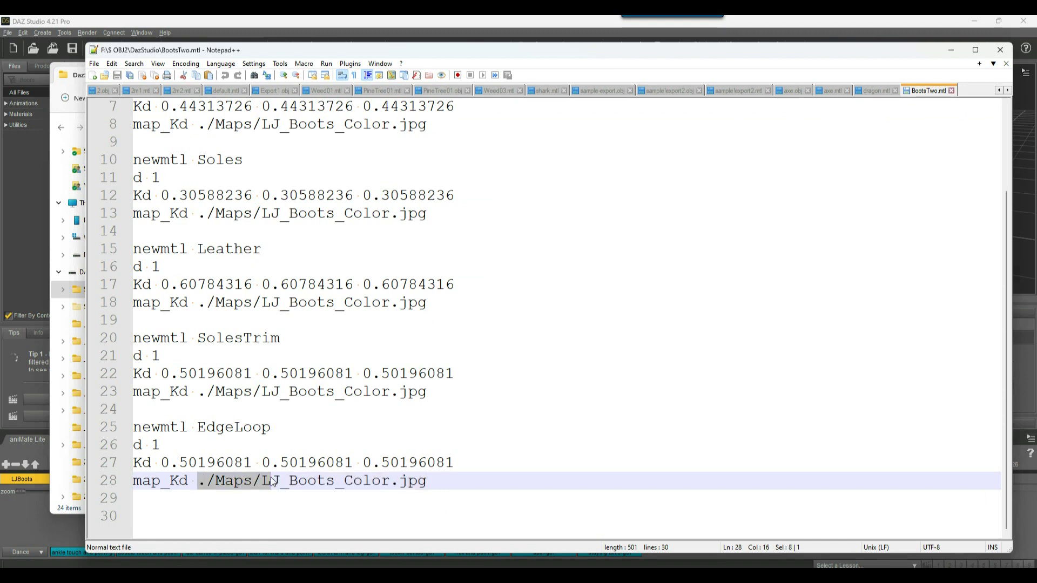
left_click(241, 480)
left_click_drag(199, 480, 491, 491)
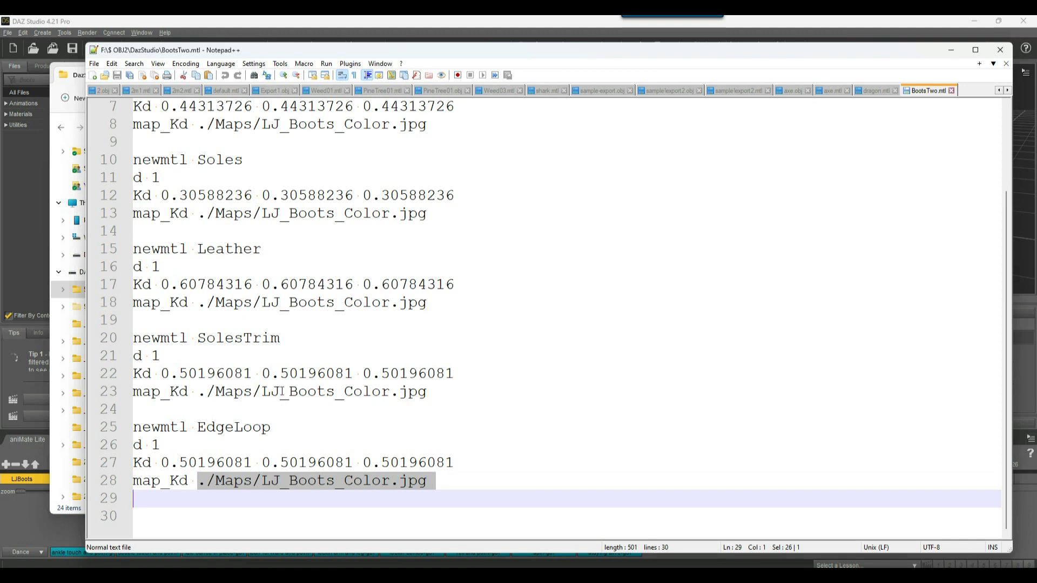
Compare the material entries in BootsTwo.mtl, including Metal's color values and the Straps texture map, and return to the DazStudio folder.
left_click(251, 392)
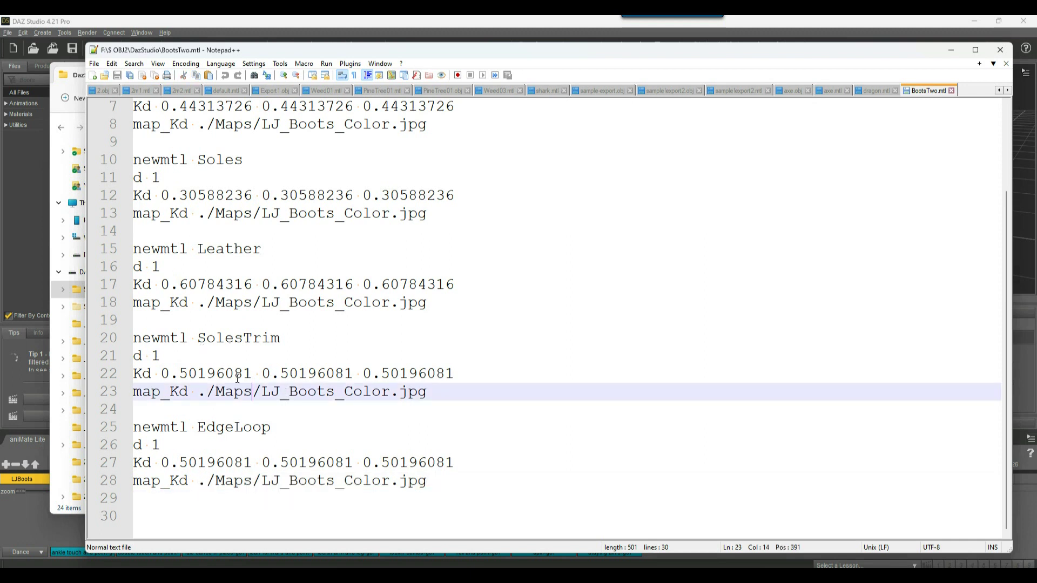
left_click(239, 342)
left_click(235, 250)
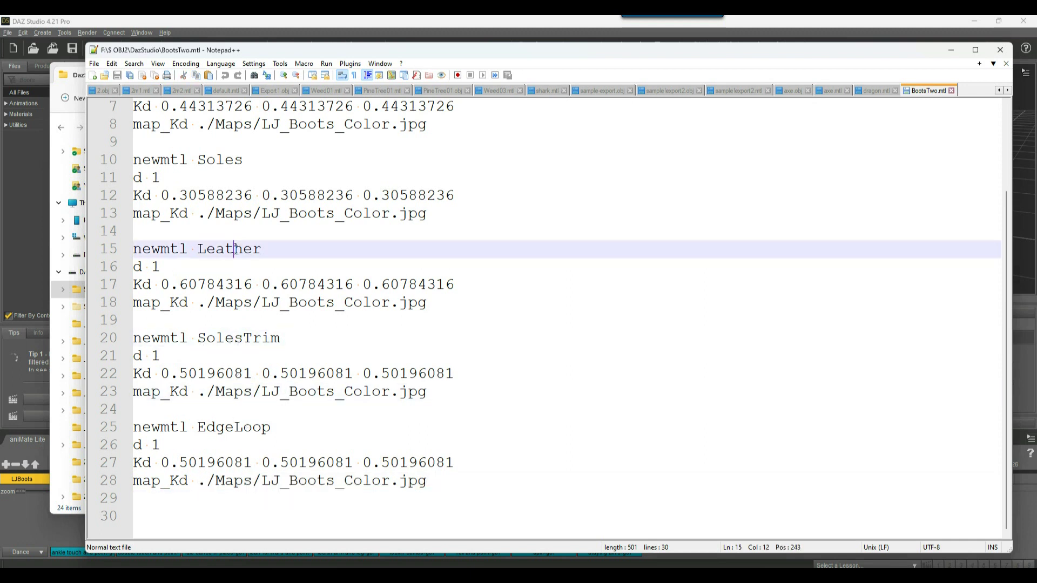
left_click(209, 153)
scroll(238, 226, "up", 2)
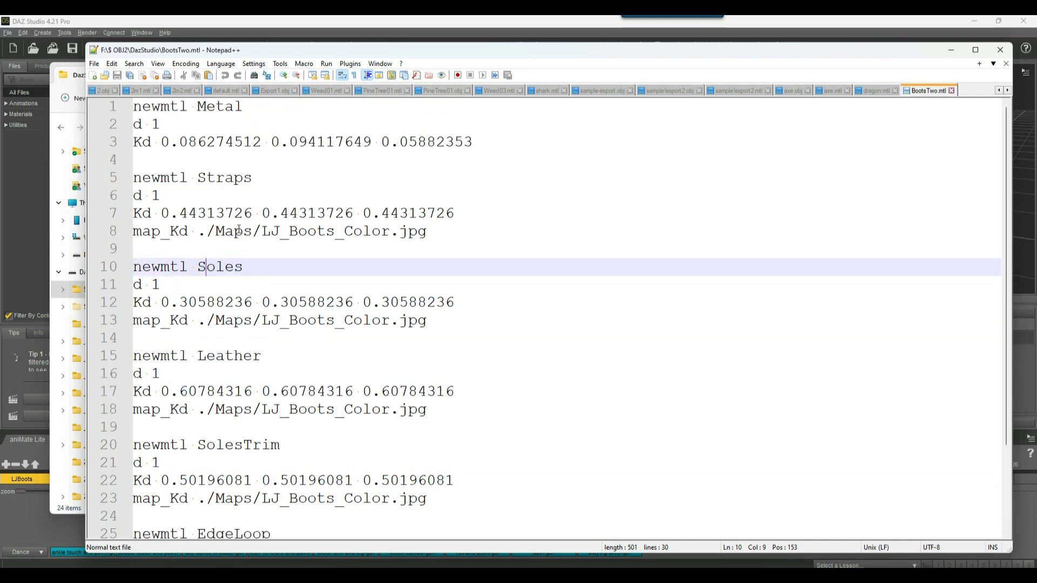
left_click_drag(198, 178, 295, 186)
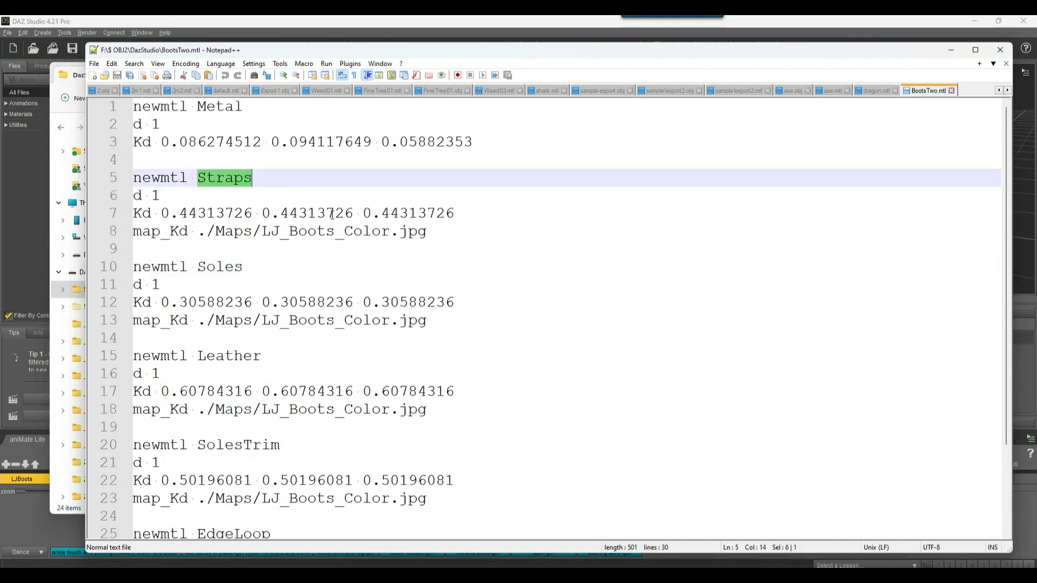
left_click(215, 108)
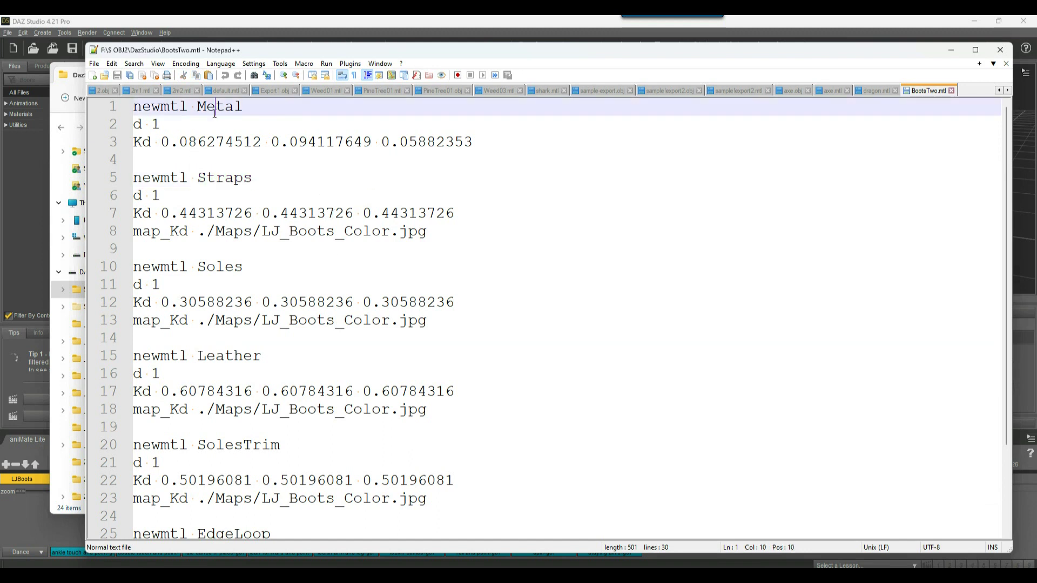
left_click_drag(408, 142, 142, 144)
left_click_drag(151, 231, 356, 237)
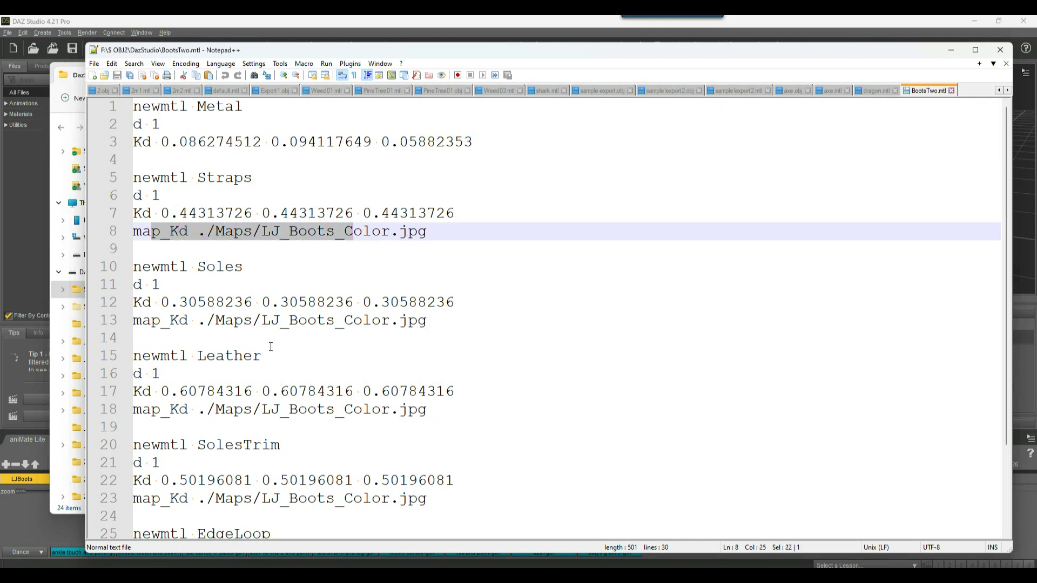
scroll(260, 291, "down", 2)
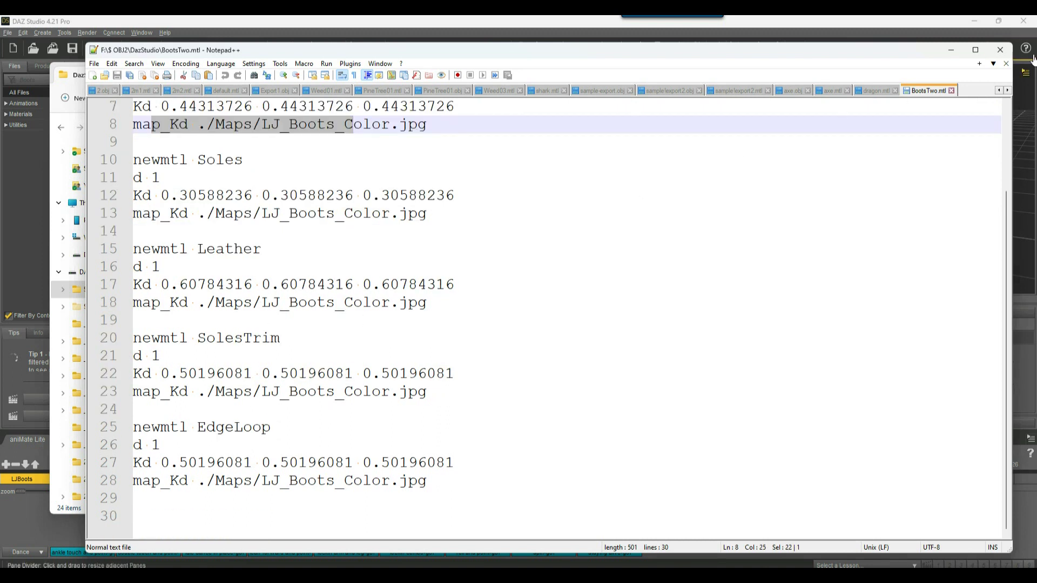
left_click(951, 50)
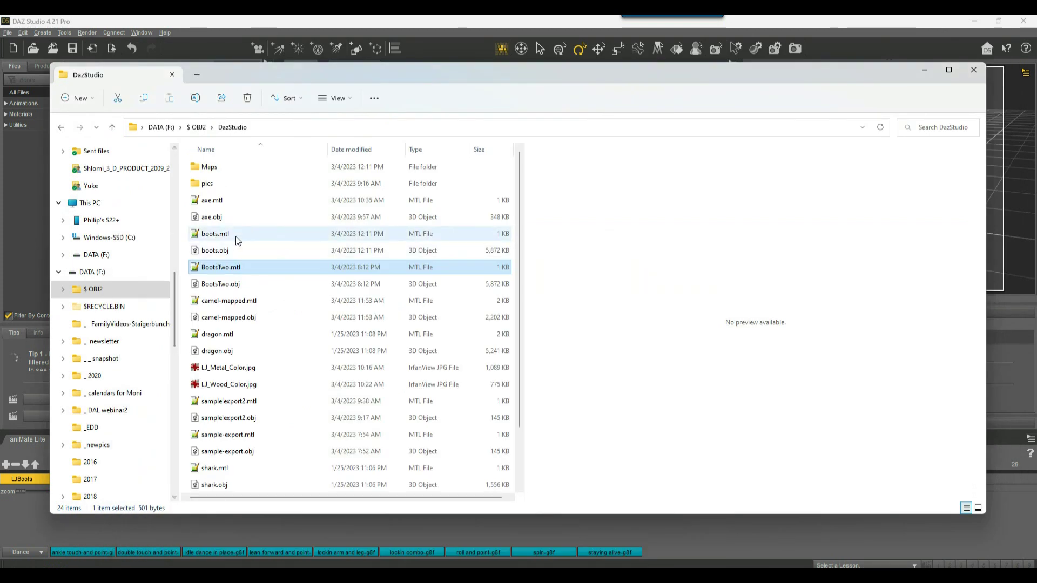
Open the exported BootsTwo.obj in Notepad++ and highlight the BootsTwo.mtl reference on its mtllib line.
left_click(210, 286)
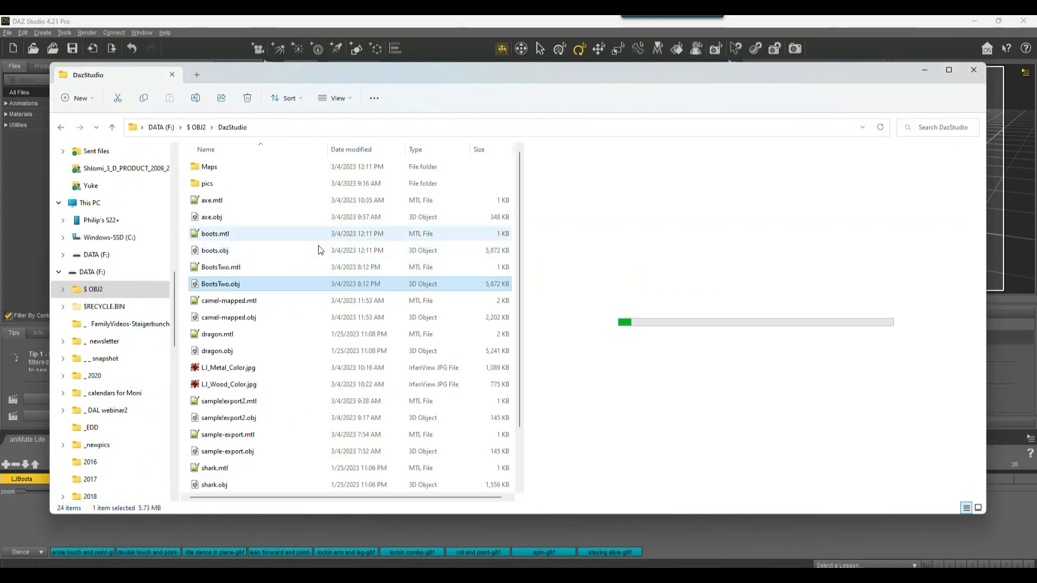
right_click(209, 286)
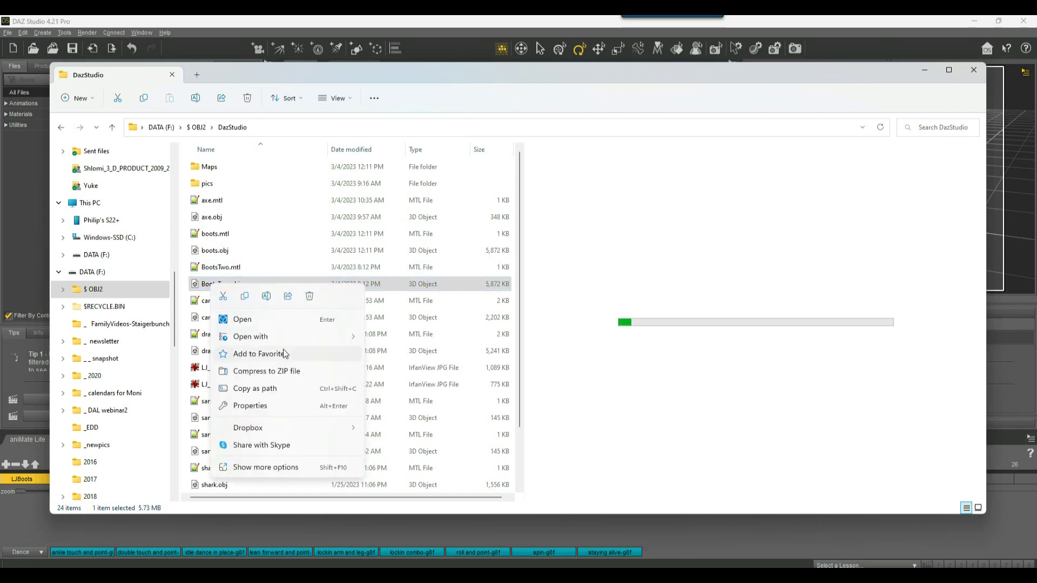
mouse_move(289, 336)
left_click(424, 385)
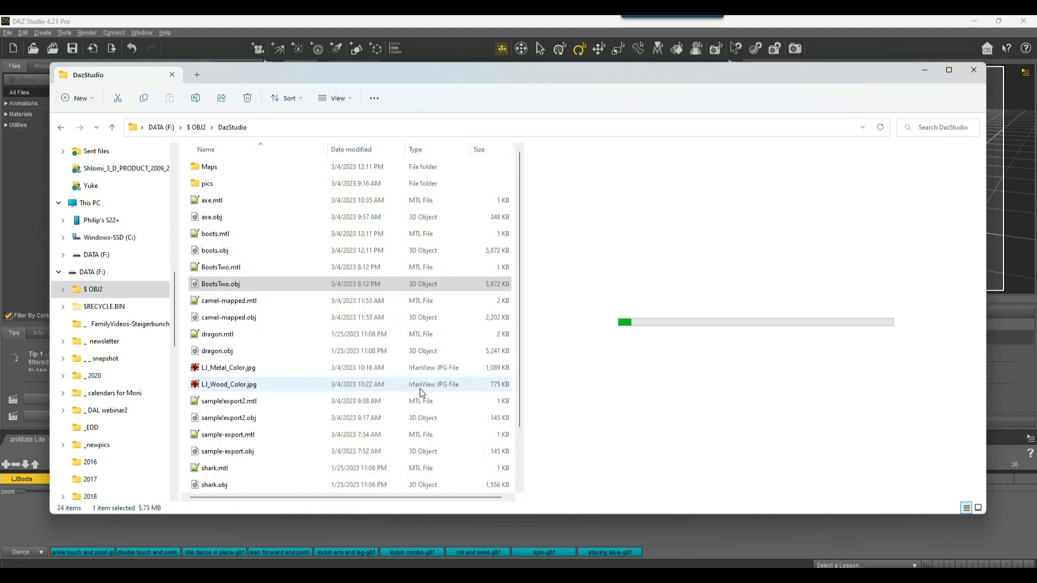
left_click_drag(308, 126, 198, 126)
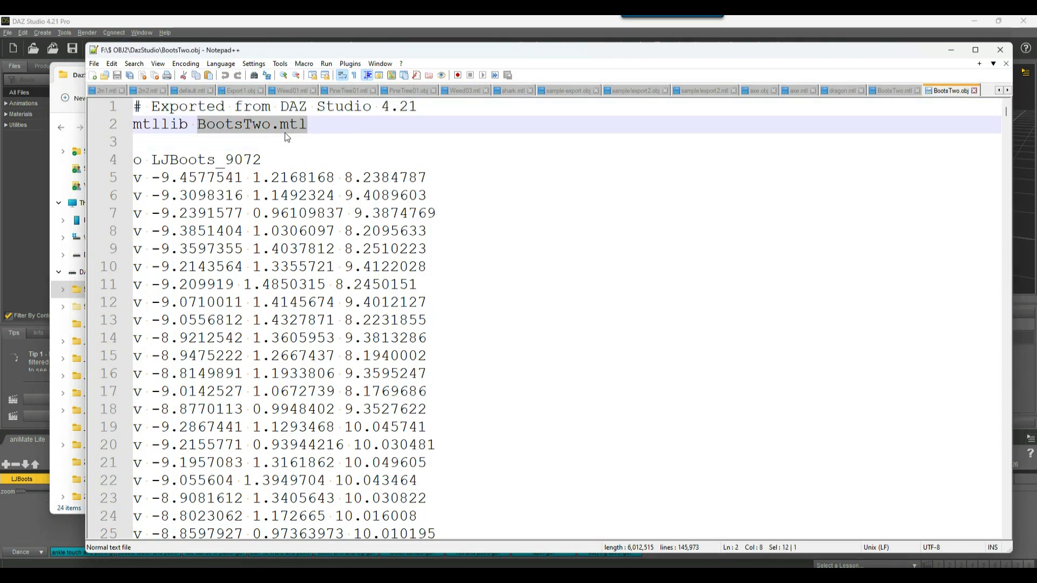
Count the matches for "use" in BootsTwo.obj and step through the SolesTrim, Soles, Leather and Straps material assignments.
left_click(564, 207)
key("ctrl+f")
type("use")
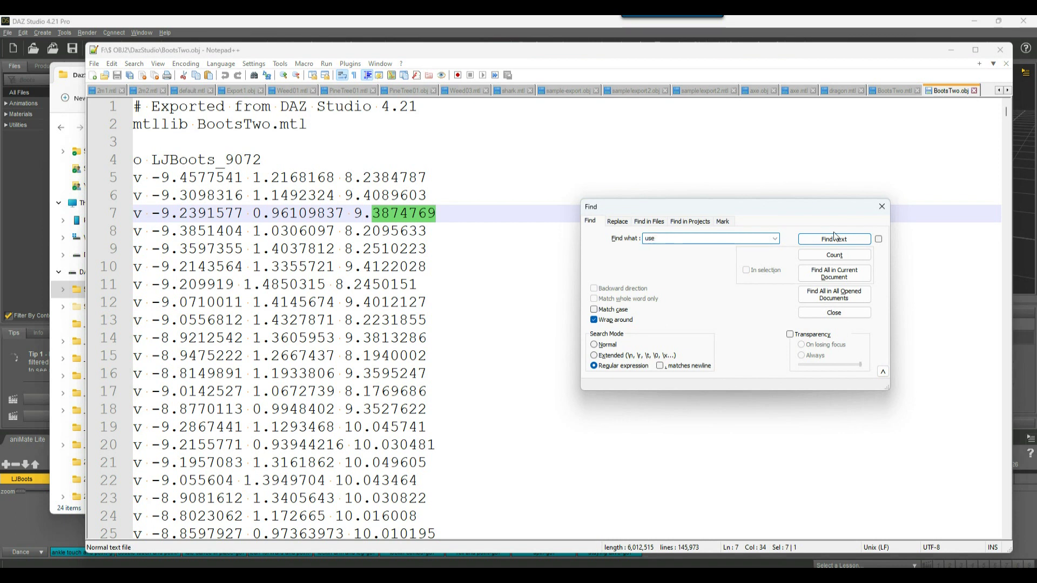
left_click(835, 256)
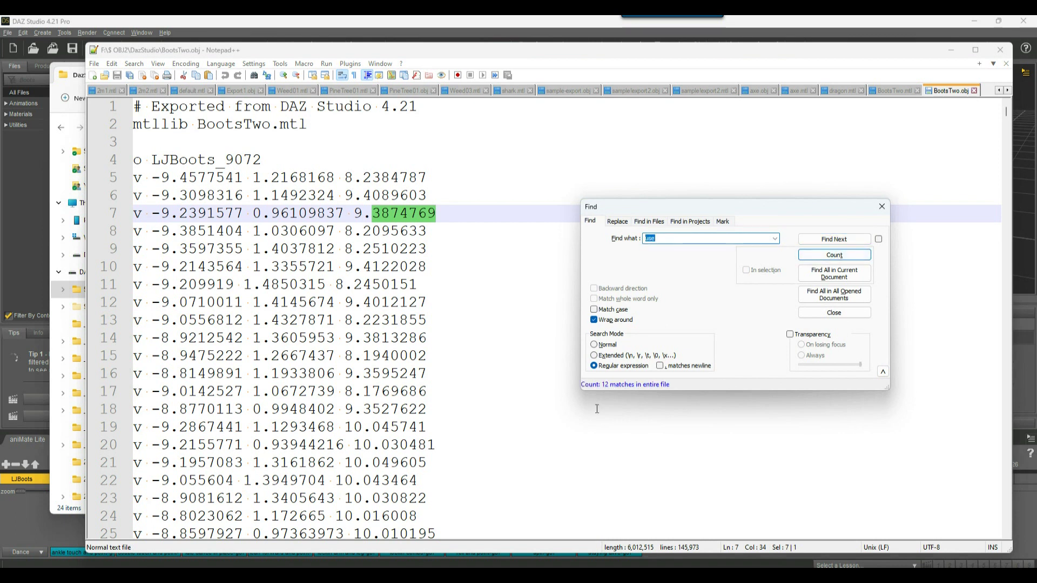
left_click(836, 240)
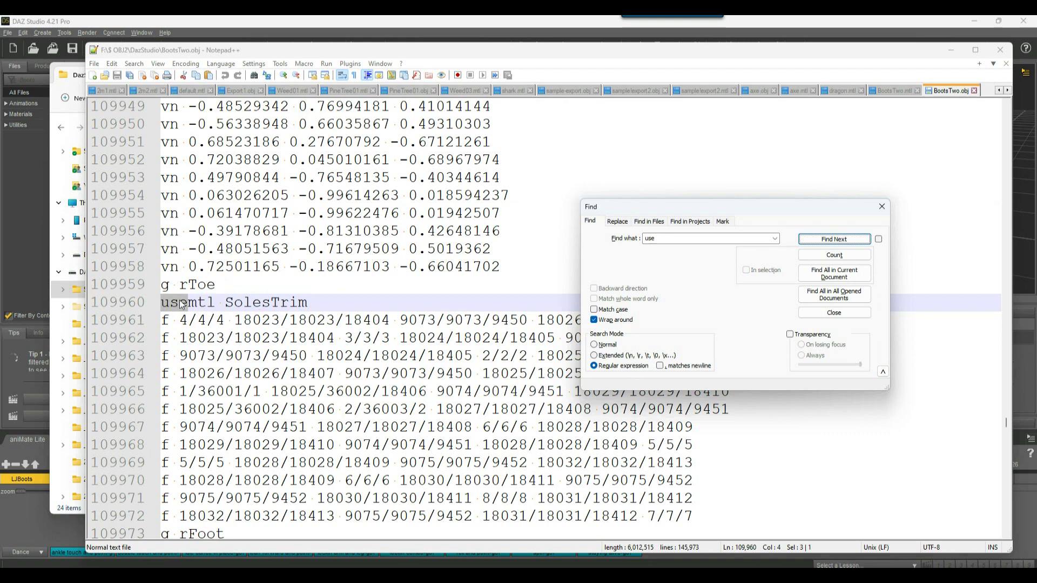
left_click(823, 240)
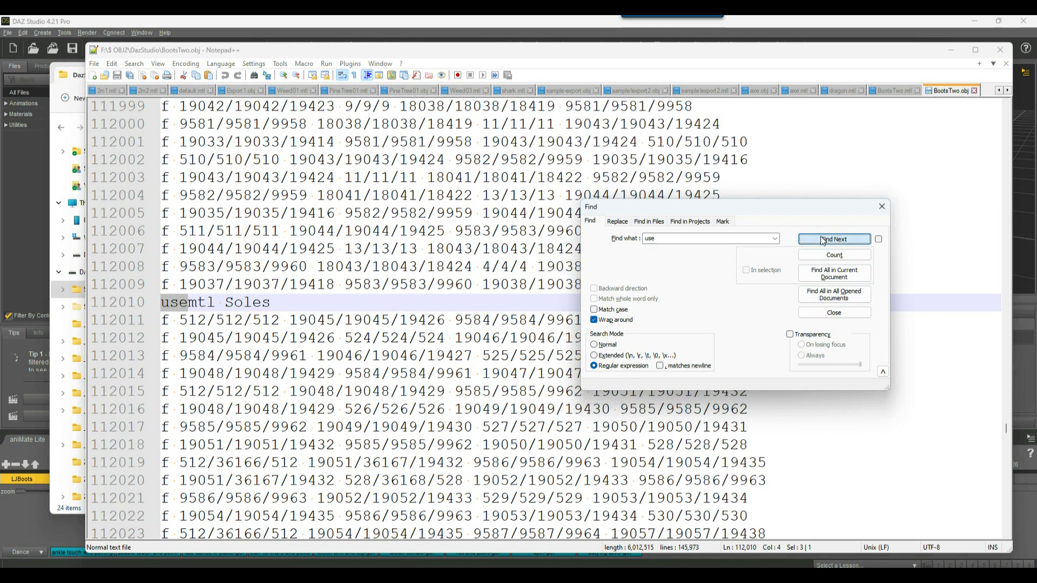
left_click(822, 240)
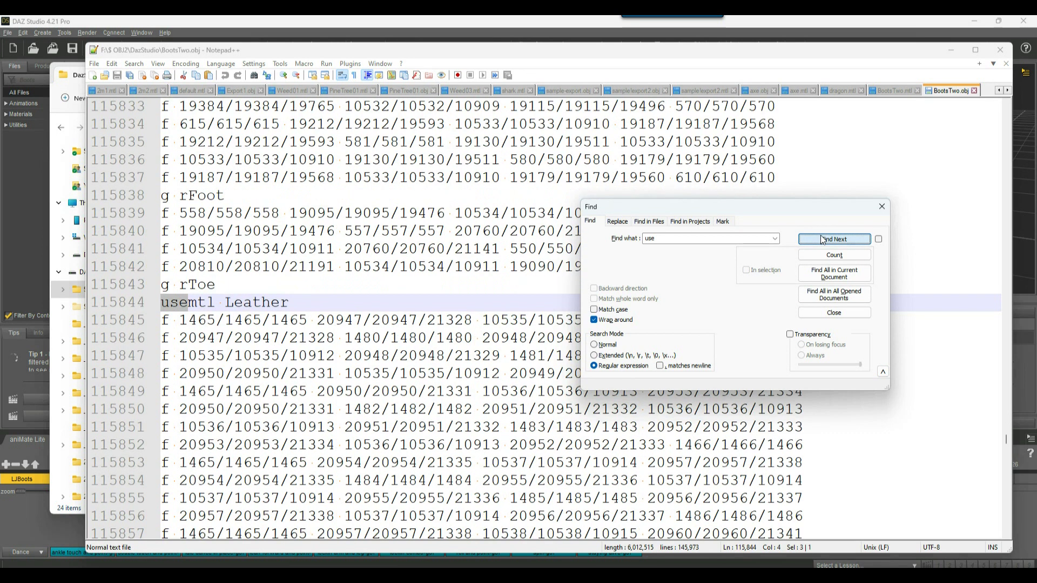
left_click(823, 240)
left_click_drag(748, 212, 839, 250)
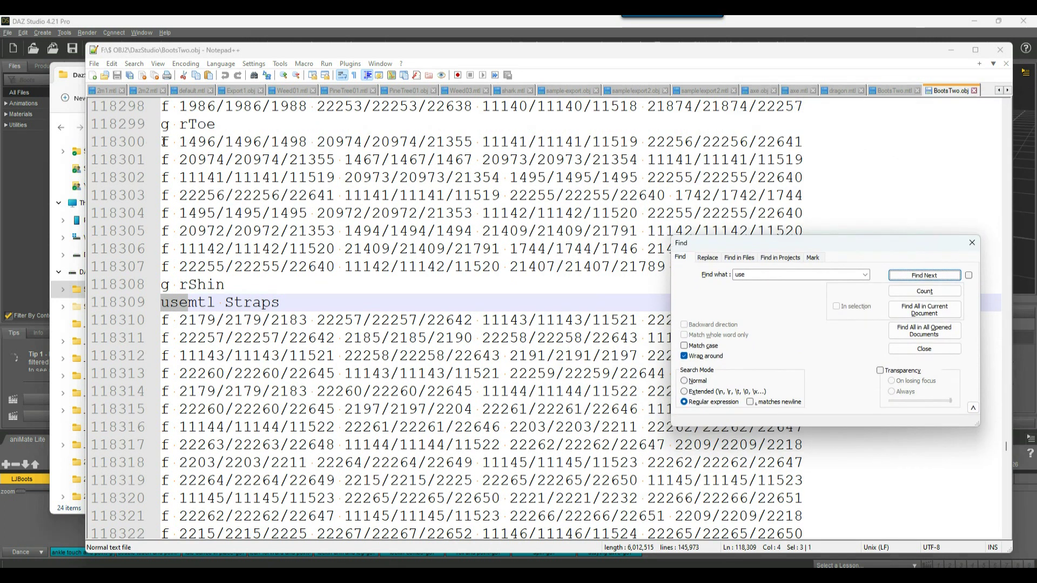
Examine the vertex, texture and normal indices of the first face line under the rToe group above the Straps assignment.
left_click_drag(163, 142, 319, 141)
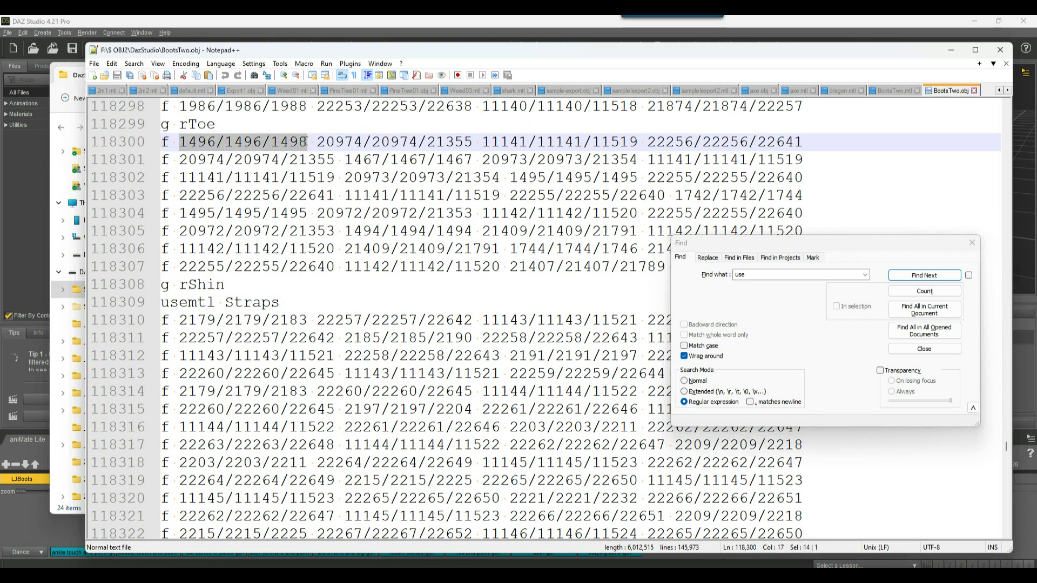
left_click(200, 141)
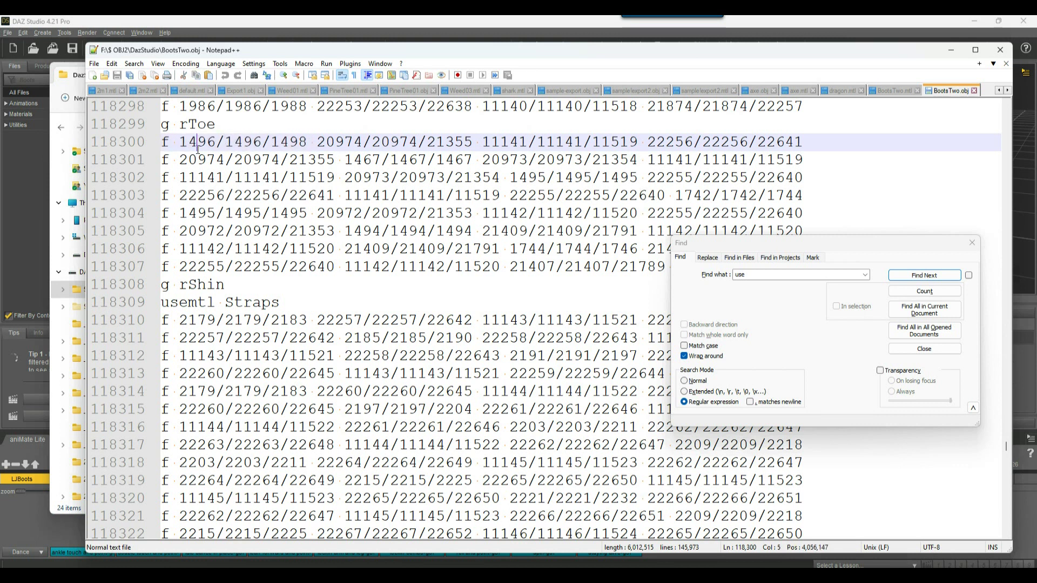
double_click(186, 141)
left_click(241, 142)
double_click(229, 143)
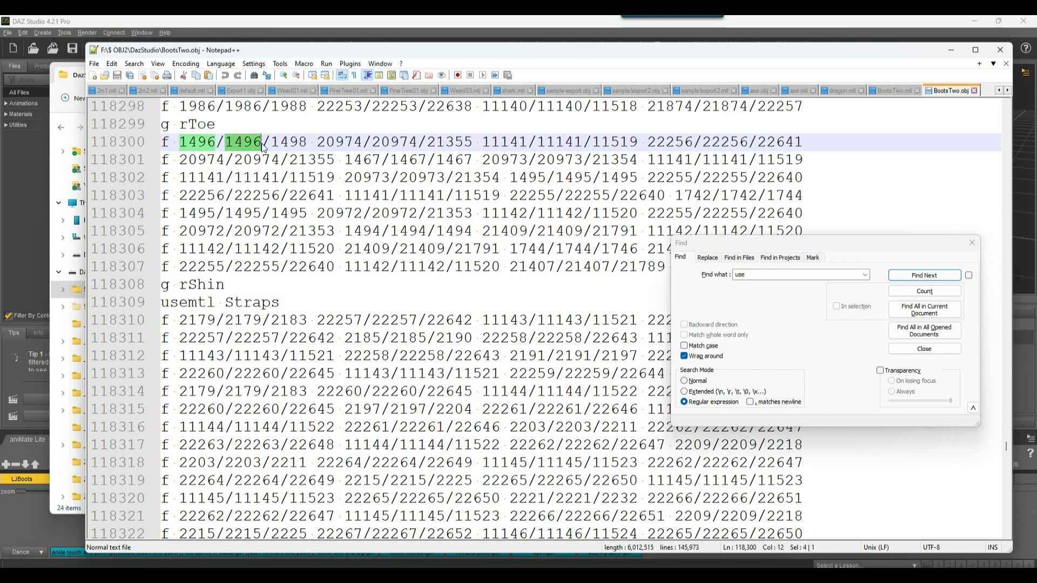
left_click_drag(272, 141, 308, 141)
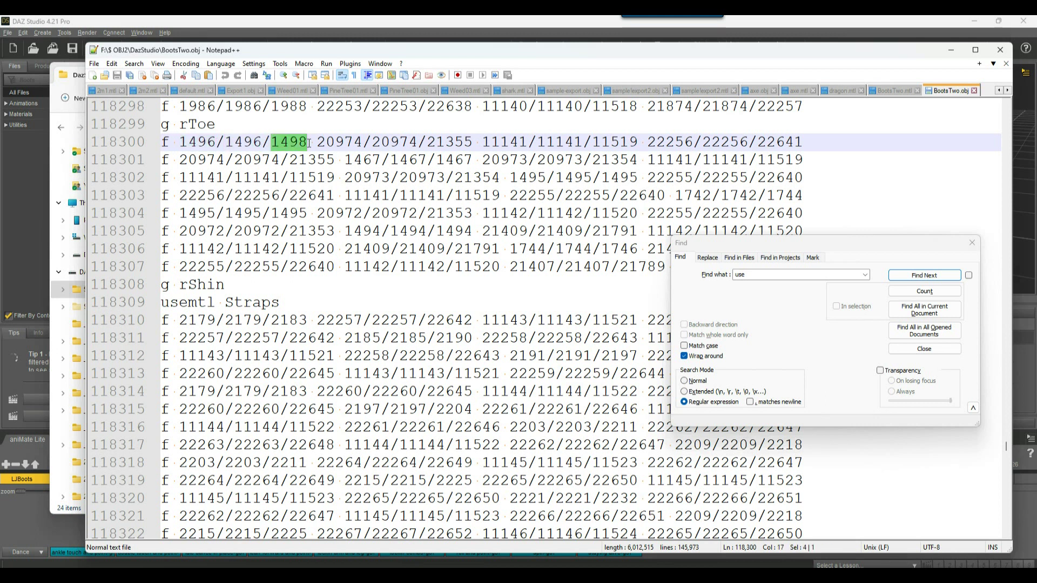
left_click_drag(315, 143, 830, 144)
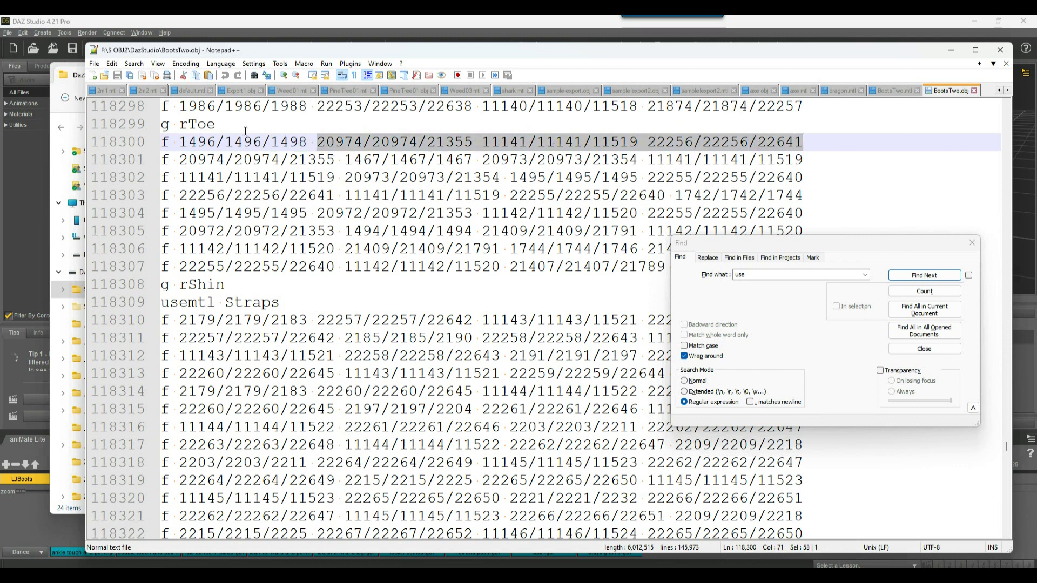
left_click_drag(180, 141, 823, 141)
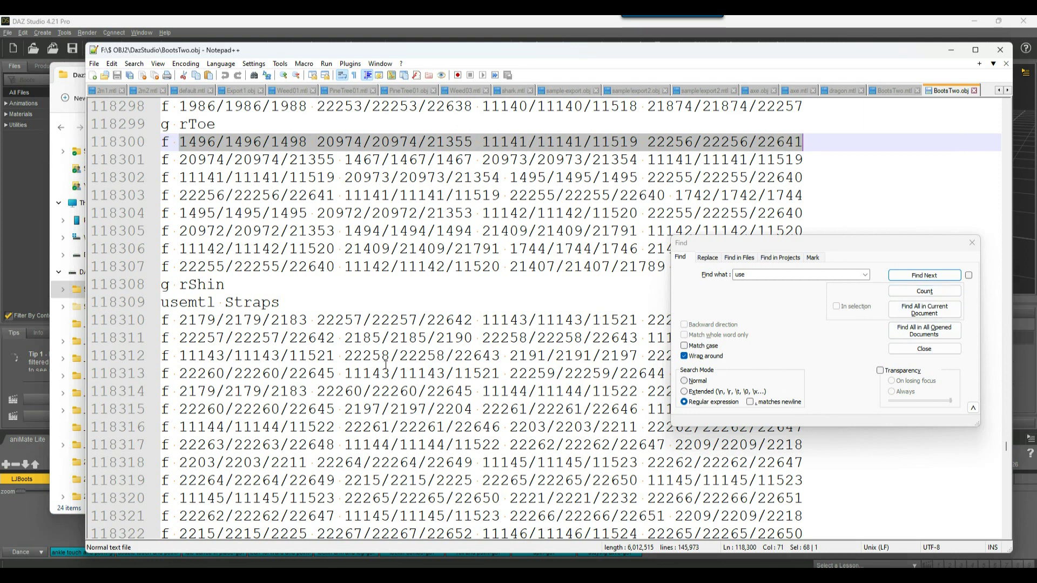
Step through the following "use" matches to the Metal assignment under the lShin group and close the search.
scroll(628, 328, "down", 20)
left_click(922, 276)
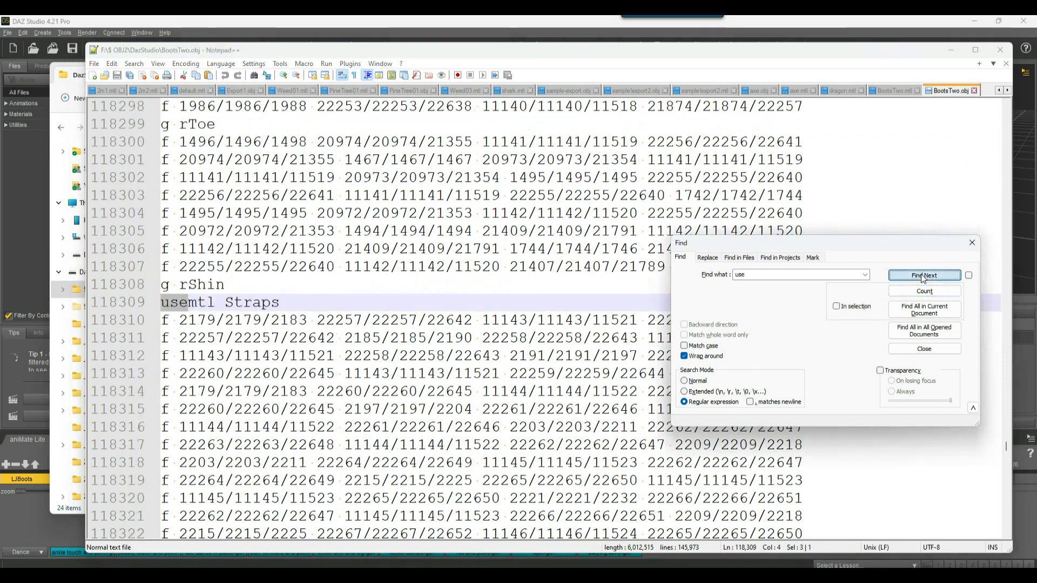
left_click(922, 276)
left_click(922, 275)
left_click(923, 275)
left_click(923, 275)
left_click(972, 243)
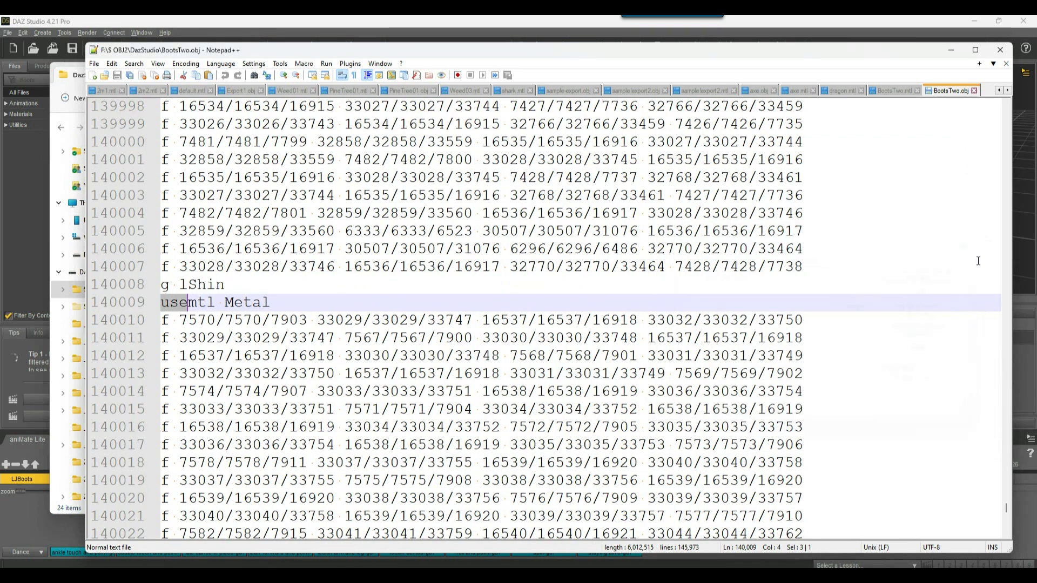
Compare the mtllib reference at the start of BootsTwo.obj with the Soles texture path and its ./Maps/ folder in BootsTwo.mtl.
left_click_drag(1006, 511, 1018, 112)
left_click_drag(308, 124, 196, 124)
left_click(894, 90)
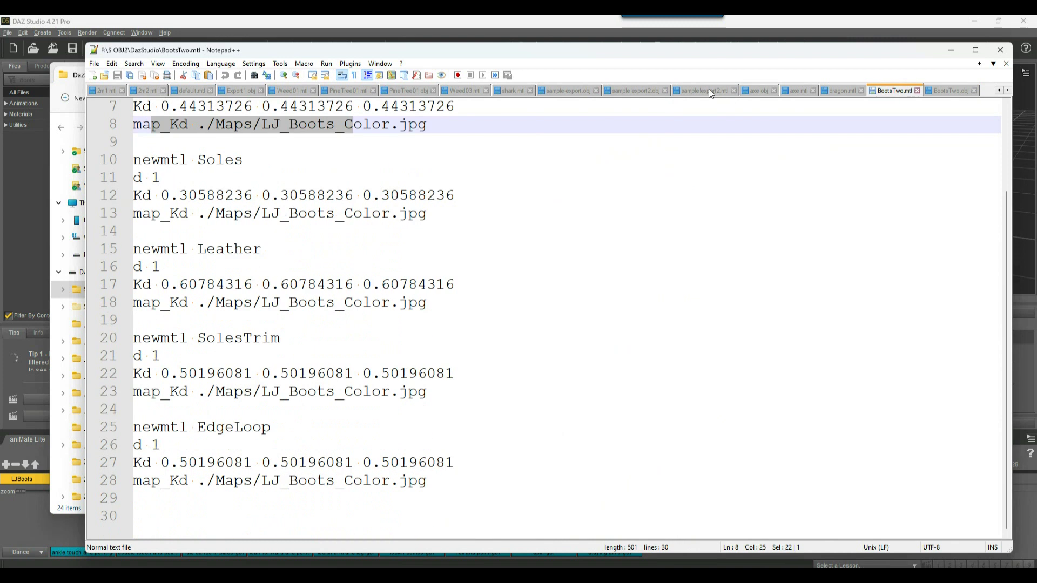
left_click(196, 136)
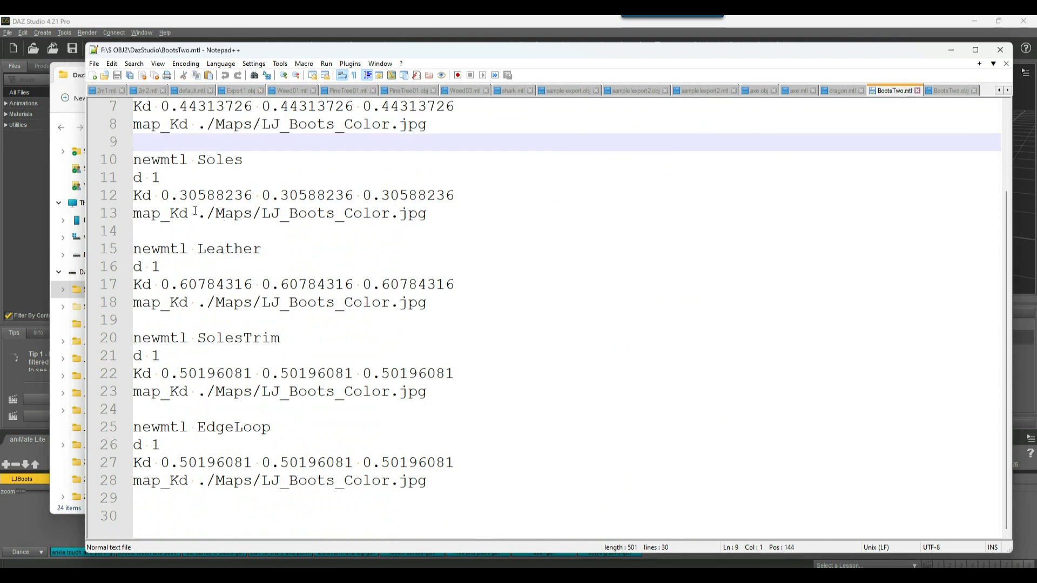
left_click_drag(198, 214, 509, 217)
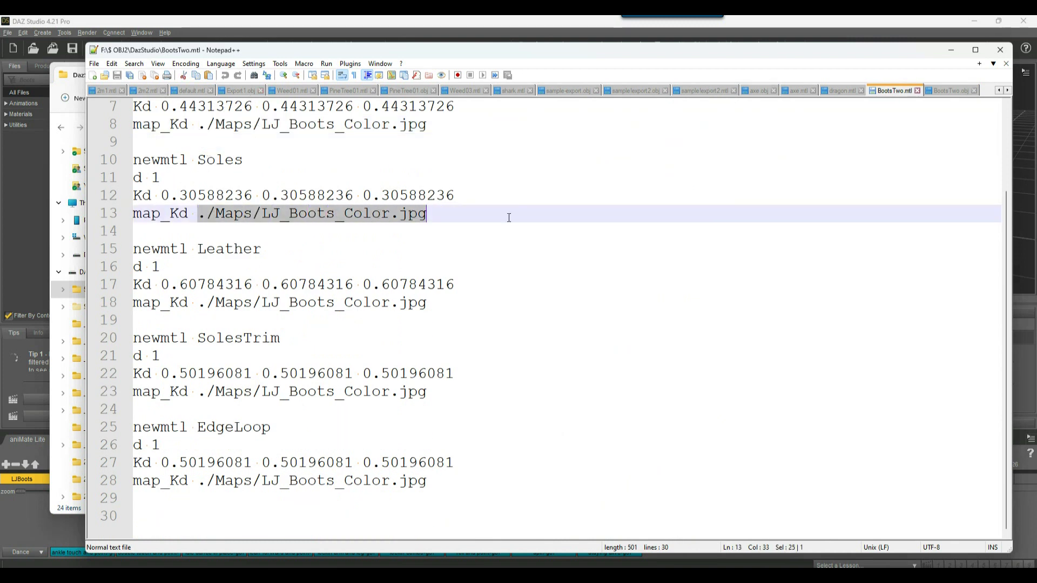
left_click(278, 216)
left_click_drag(198, 214, 261, 215)
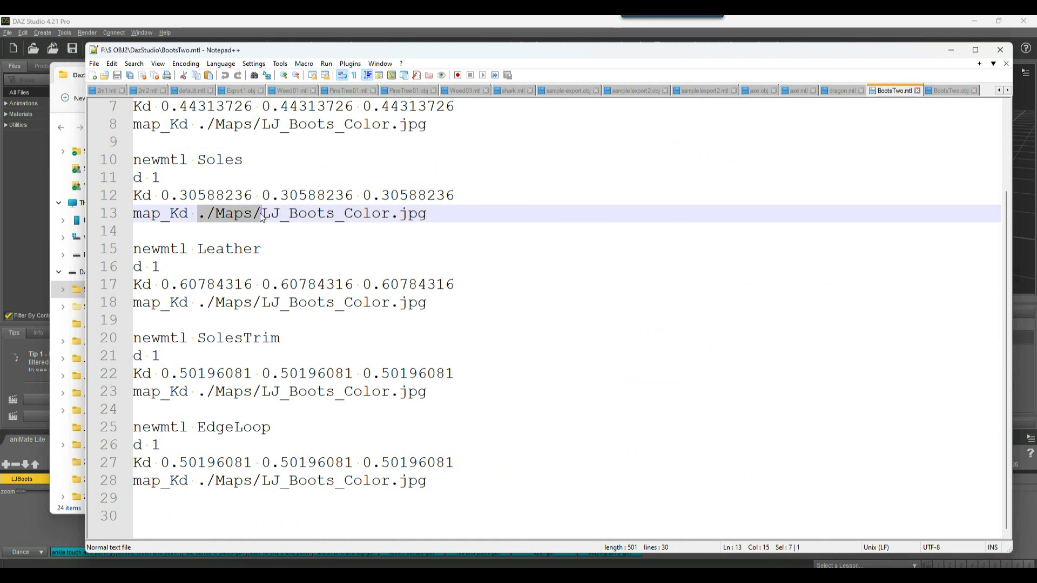
Return to the DazStudio folder in File Explorer and locate BootsTwo.mtl and the Maps folder.
left_click(951, 50)
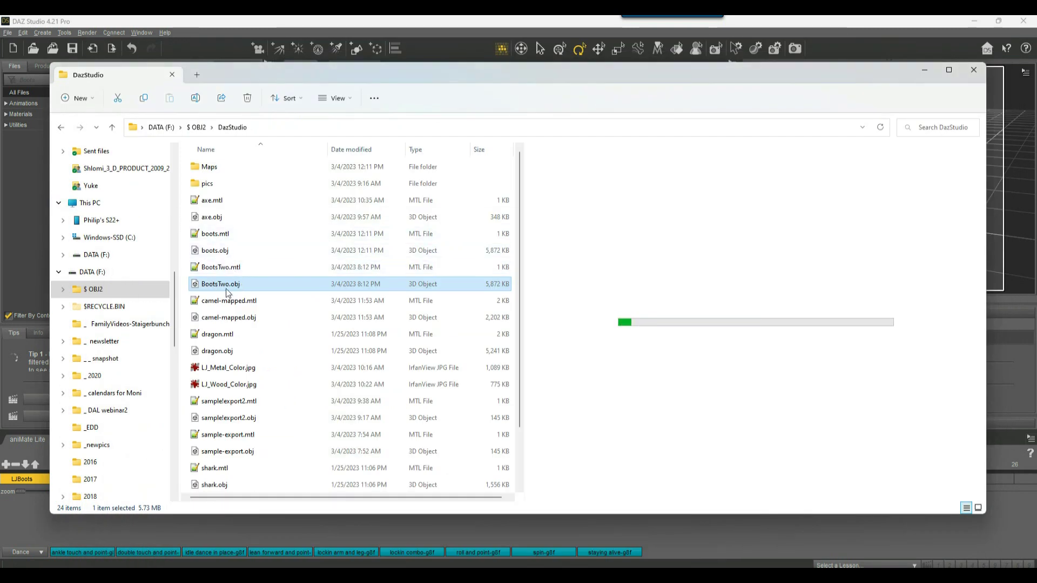
left_click(198, 268)
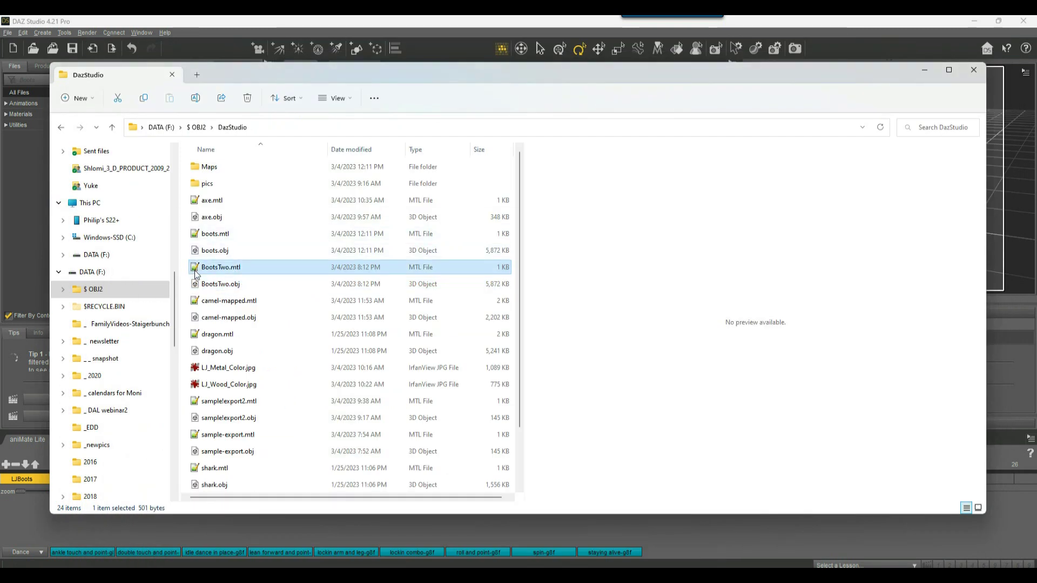
left_click(207, 169)
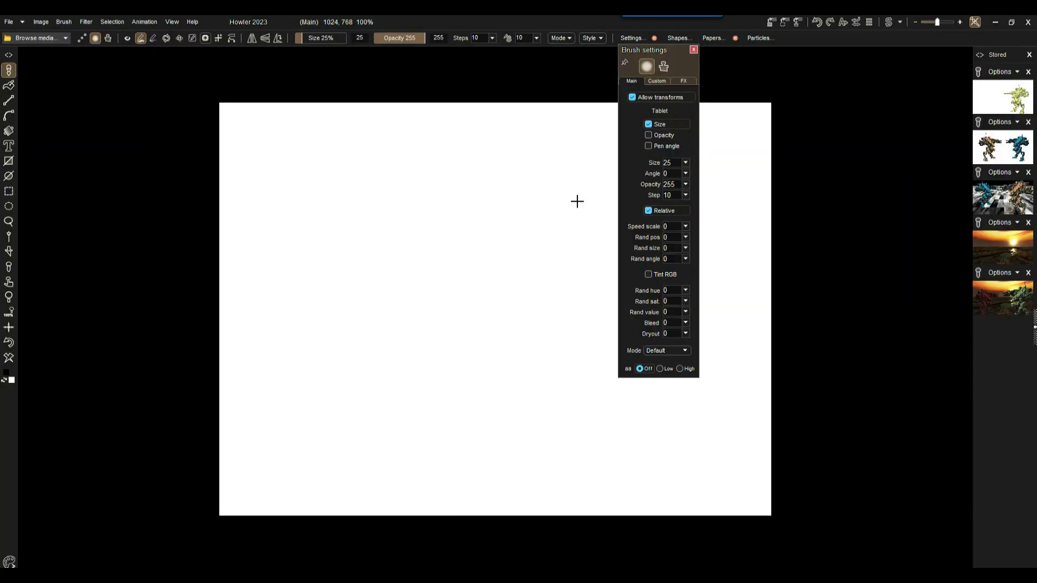
In Howler, close the brush settings and create a new image with the 1366 x 768 WXGA preset.
mouse_move(667, 51)
left_mouse_down()
mouse_move(179, 87)
mouse_move(156, 100)
mouse_move(124, 82)
left_mouse_up()
left_click(155, 80)
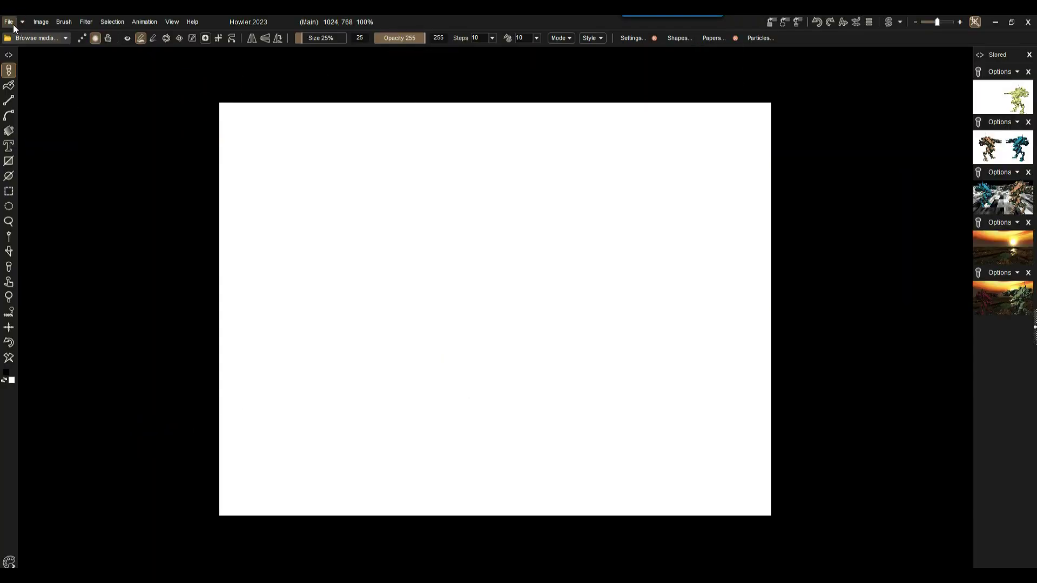
left_click(9, 23)
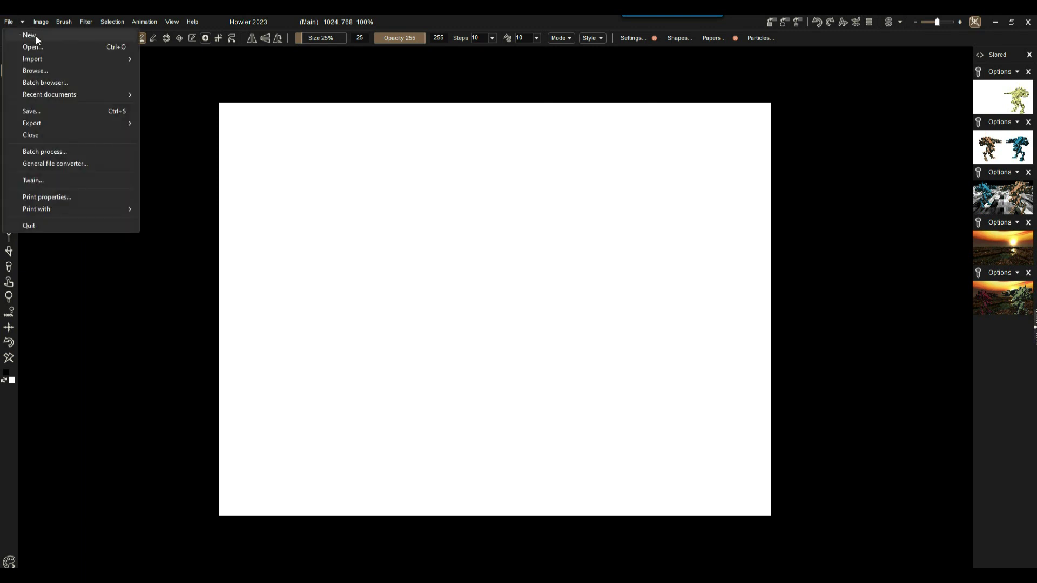
left_click(29, 36)
left_click(449, 351)
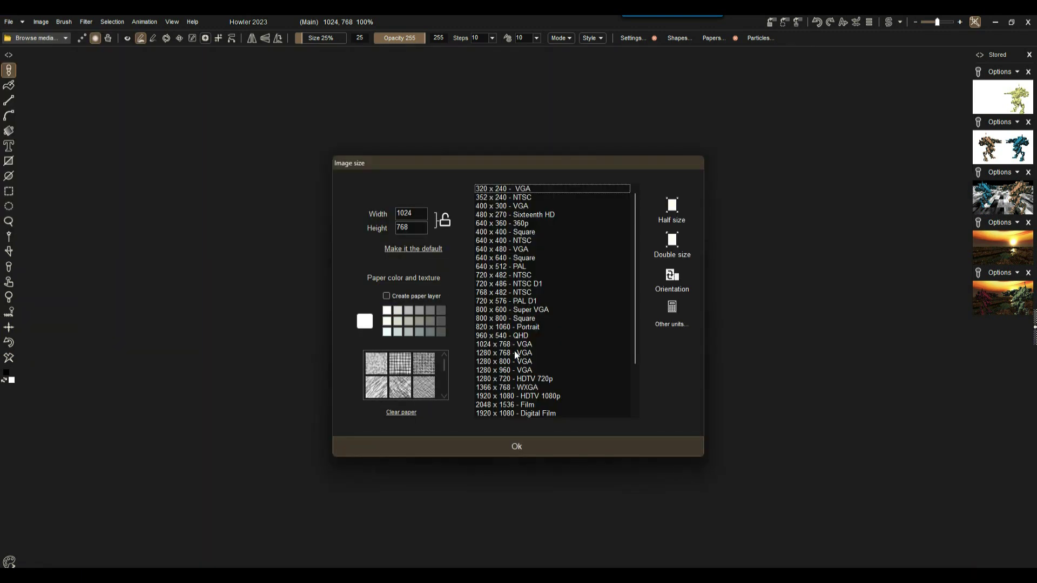
left_click(496, 390)
left_click(520, 446)
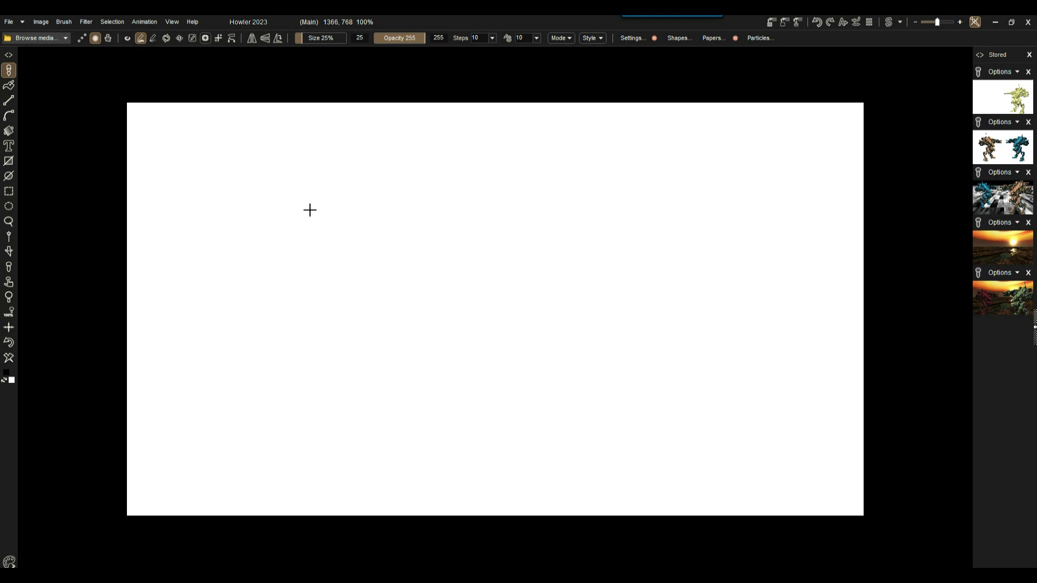
Start the Render geometry filter and browse to the DazStudio folder inside $ OBJ2 on DATA (F:).
left_click(88, 21)
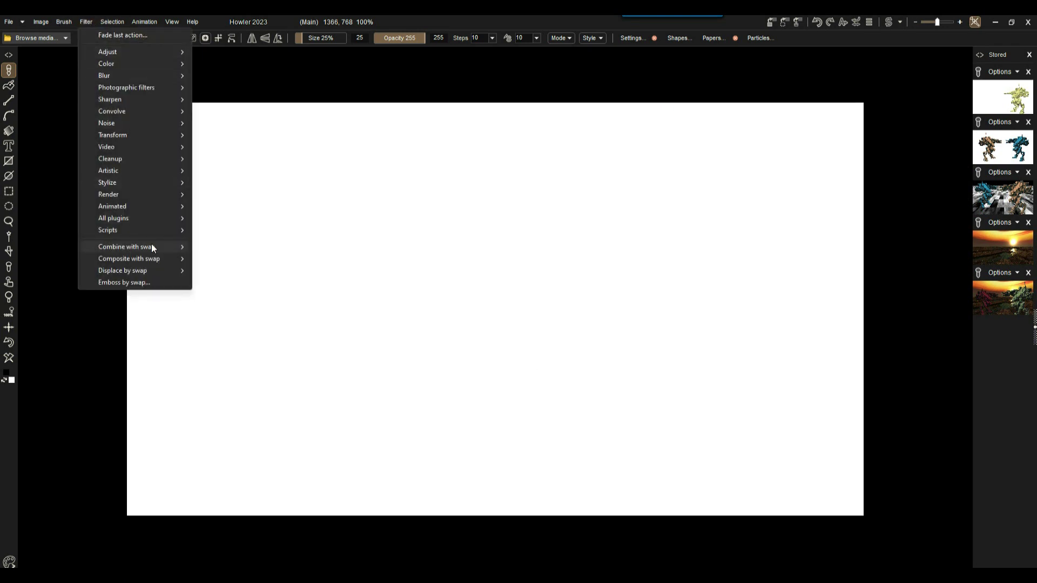
mouse_move(105, 194)
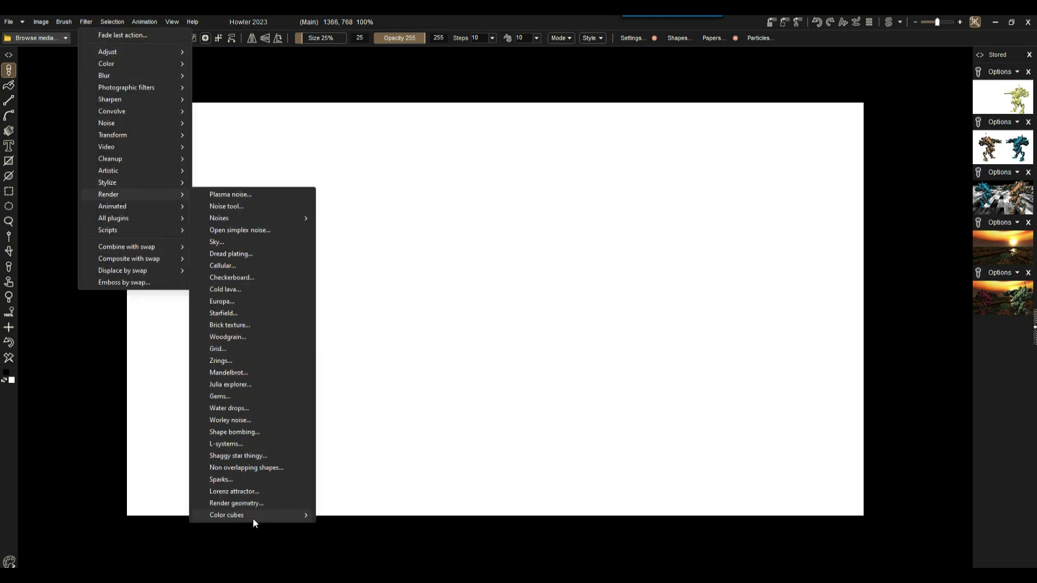
left_click(255, 504)
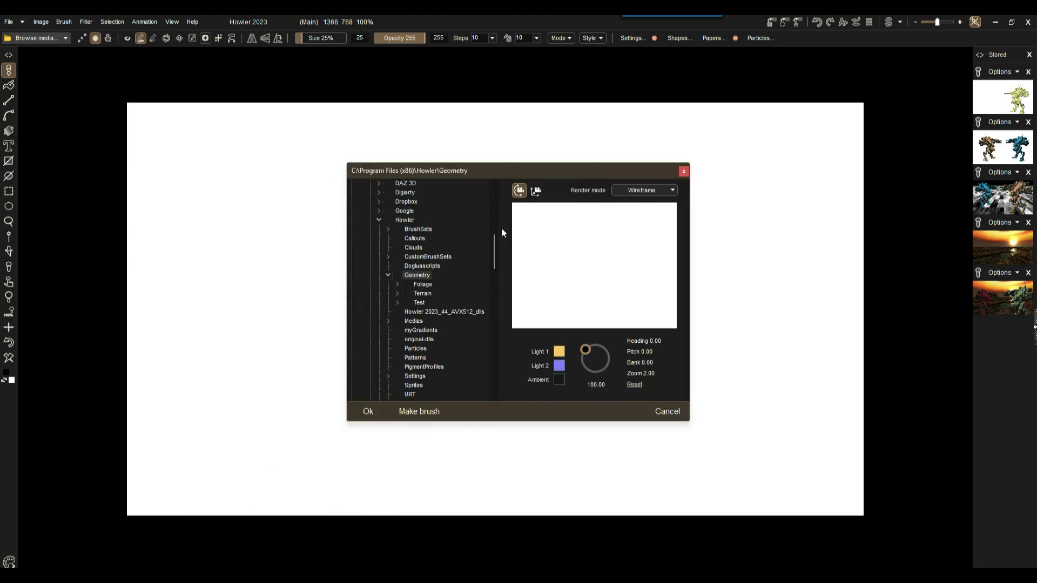
left_click_drag(495, 252, 494, 347)
left_click(378, 266)
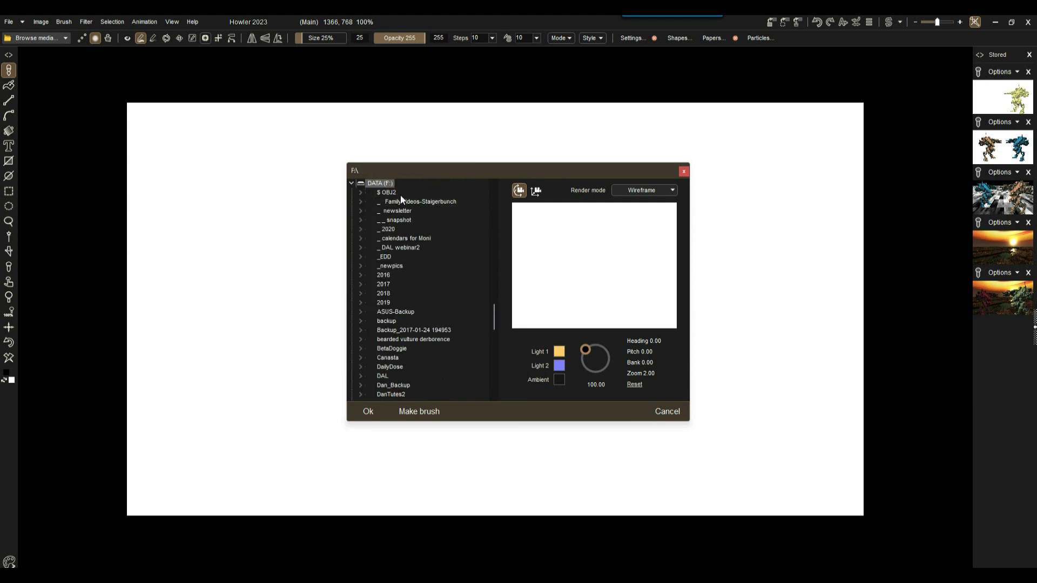
left_click(387, 194)
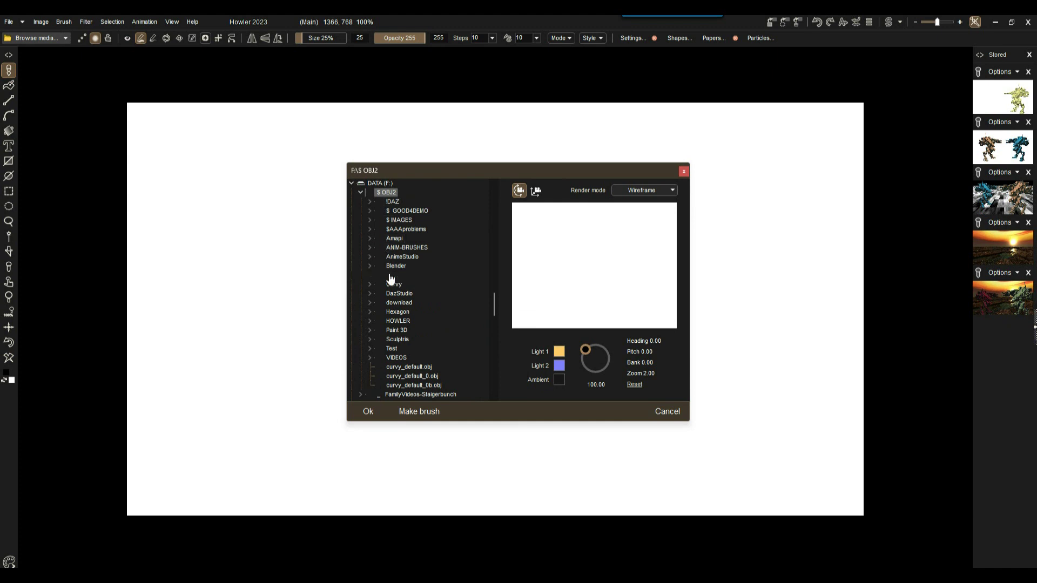
left_click(398, 295)
scroll(414, 324, "down", 8)
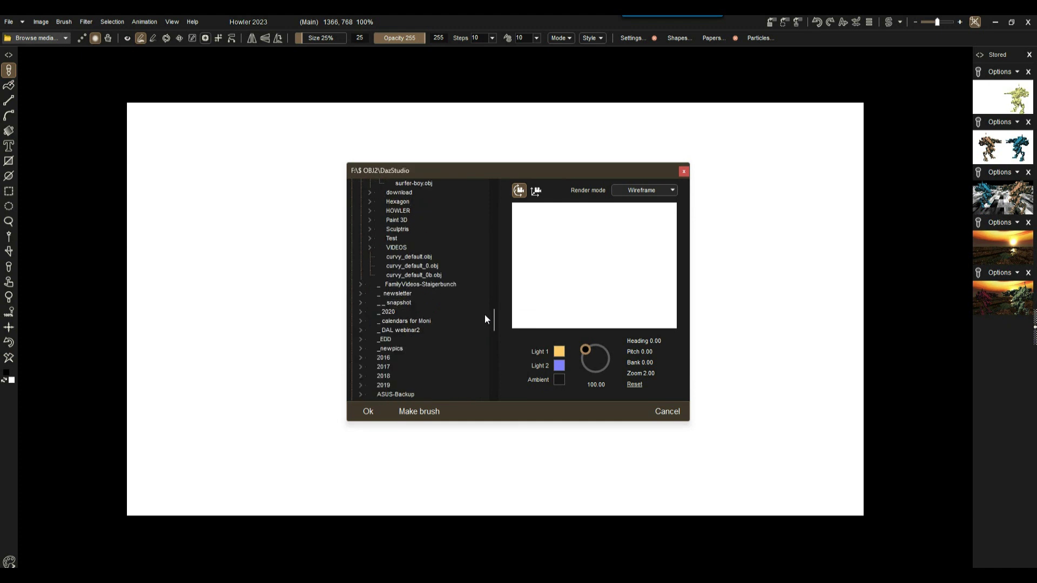
Load BootsTwo.obj from the DazStudio folder and move the filter dialog off the boots rendered on the canvas.
left_click_drag(494, 313, 494, 296)
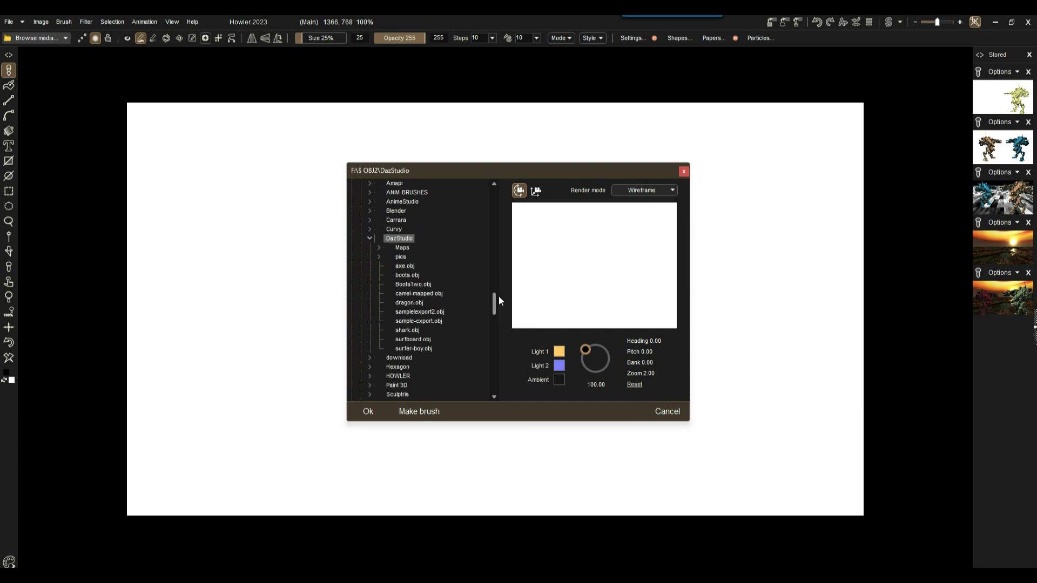
left_click(409, 285)
left_click(414, 277)
left_click(414, 286)
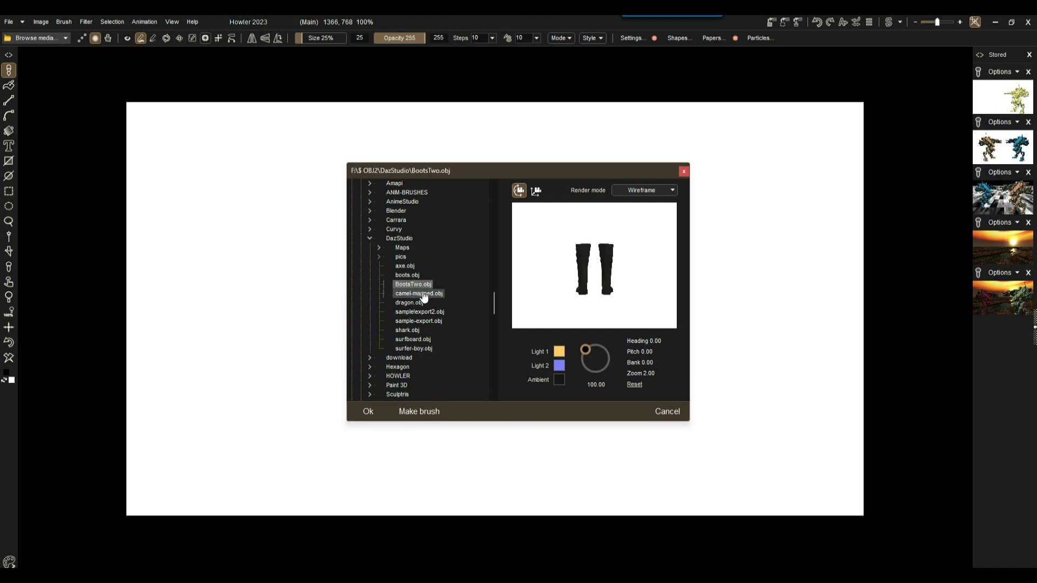
left_click_drag(557, 172, 258, 125)
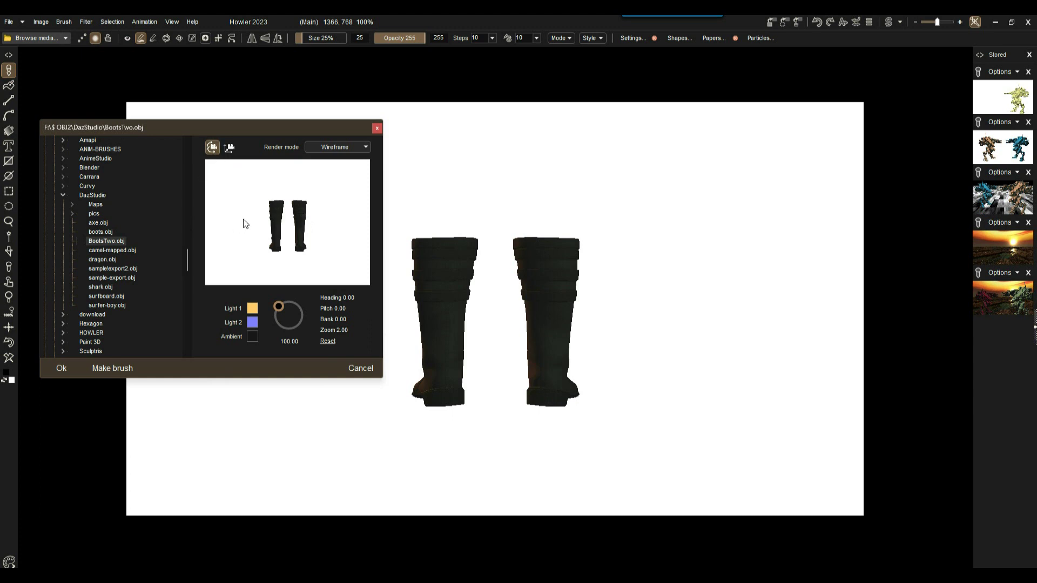
left_click_drag(270, 230, 272, 227)
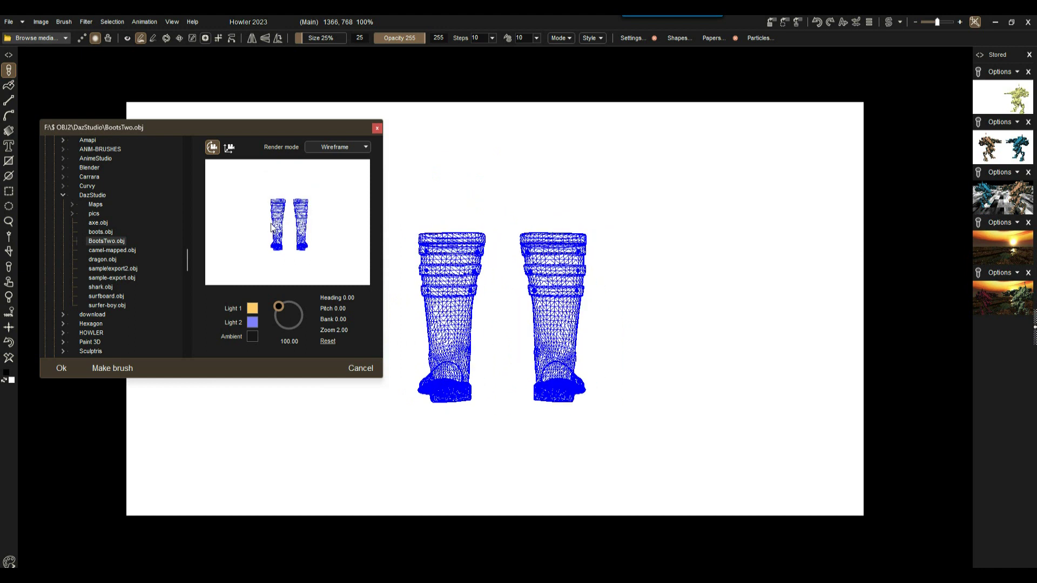
Set the render mode to Bounding box and turn the boots to heading 105, pitch 0.50.
left_click(337, 150)
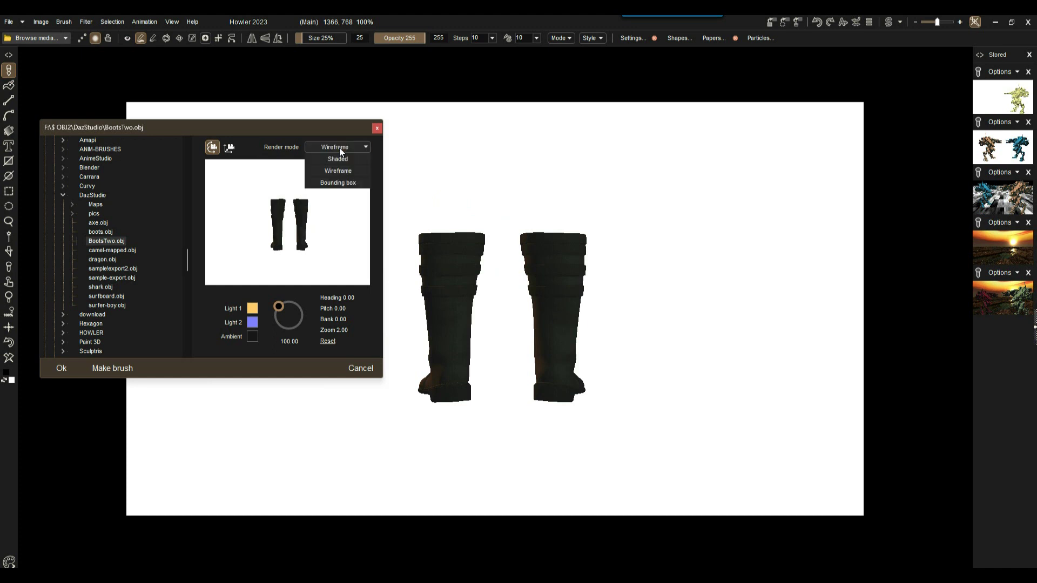
left_click(339, 182)
mouse_move(306, 232)
left_mouse_down()
mouse_move(226, 208)
mouse_move(268, 252)
mouse_move(281, 240)
mouse_move(261, 244)
mouse_move(259, 234)
mouse_move(297, 254)
mouse_move(325, 249)
mouse_move(274, 245)
mouse_move(313, 248)
mouse_move(250, 270)
mouse_move(296, 249)
mouse_move(308, 208)
mouse_move(336, 227)
mouse_move(279, 230)
left_mouse_up()
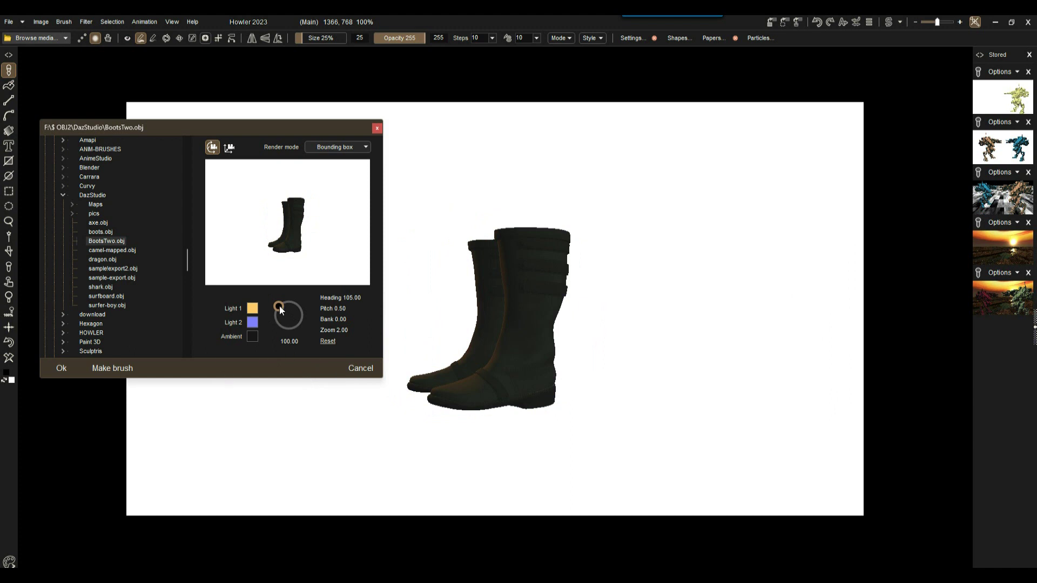
Set the Light 1 color to white (#FFFFFF) and test different light directions on the boots.
mouse_move(290, 305)
left_mouse_down()
mouse_move(301, 306)
mouse_move(293, 329)
left_mouse_up()
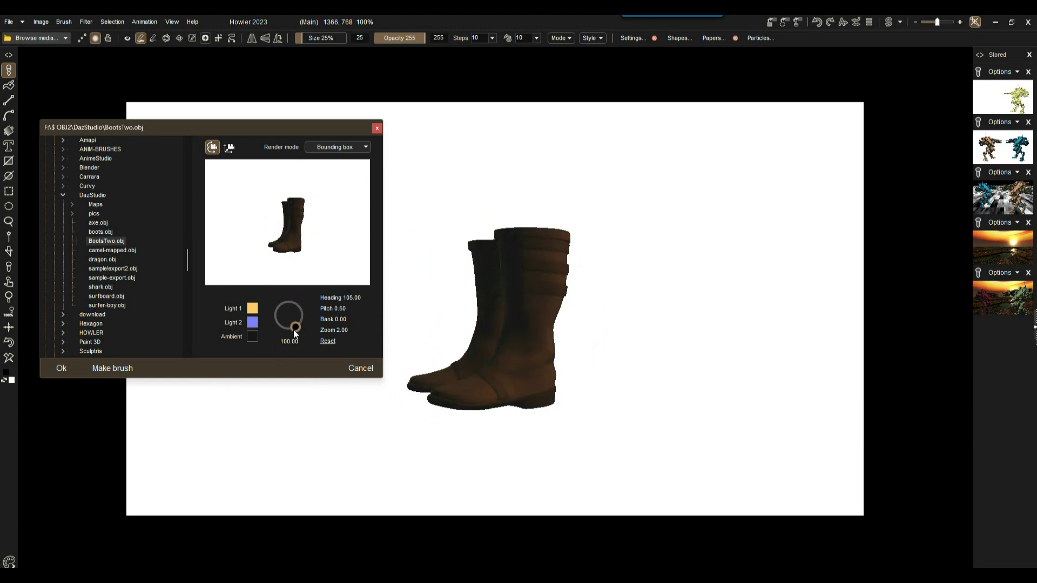
left_click(252, 307)
left_click(410, 370)
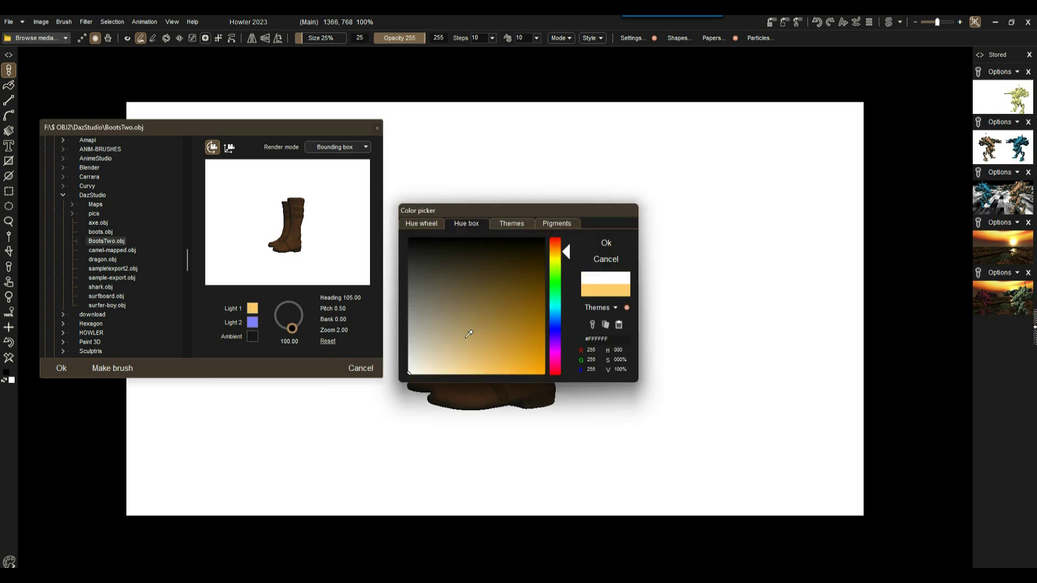
left_click(614, 248)
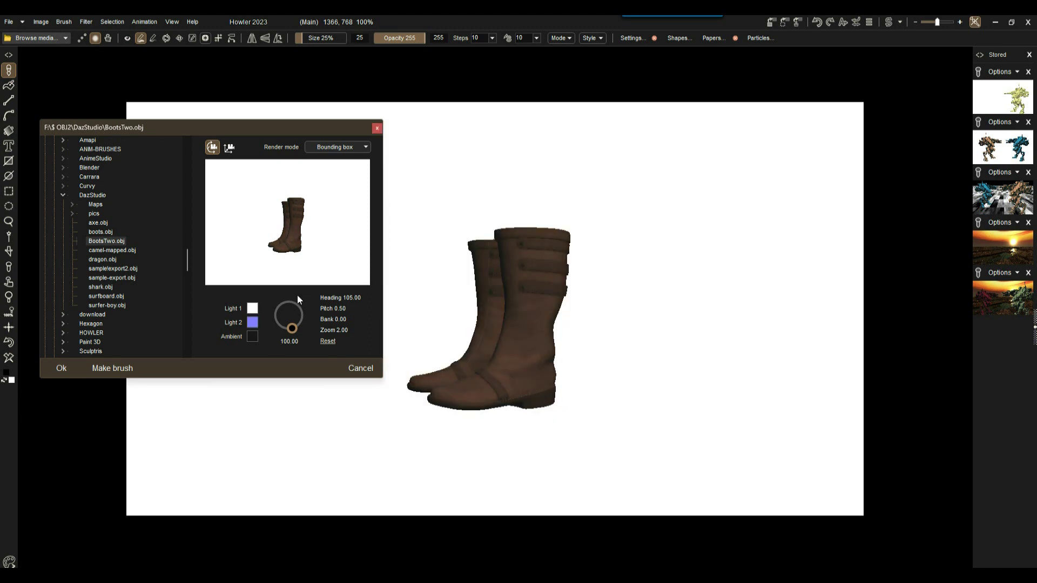
left_click_drag(300, 318, 295, 323)
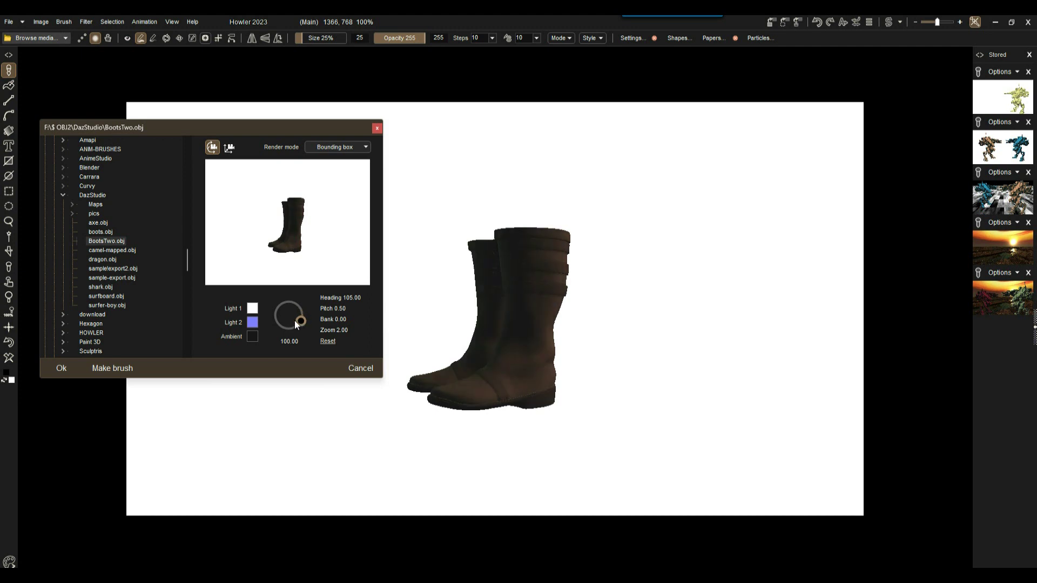
Set the Light 2 color to white (#FFFFFF) and swing the light direction to brighten the boots.
left_click(252, 323)
left_click_drag(476, 327, 411, 373)
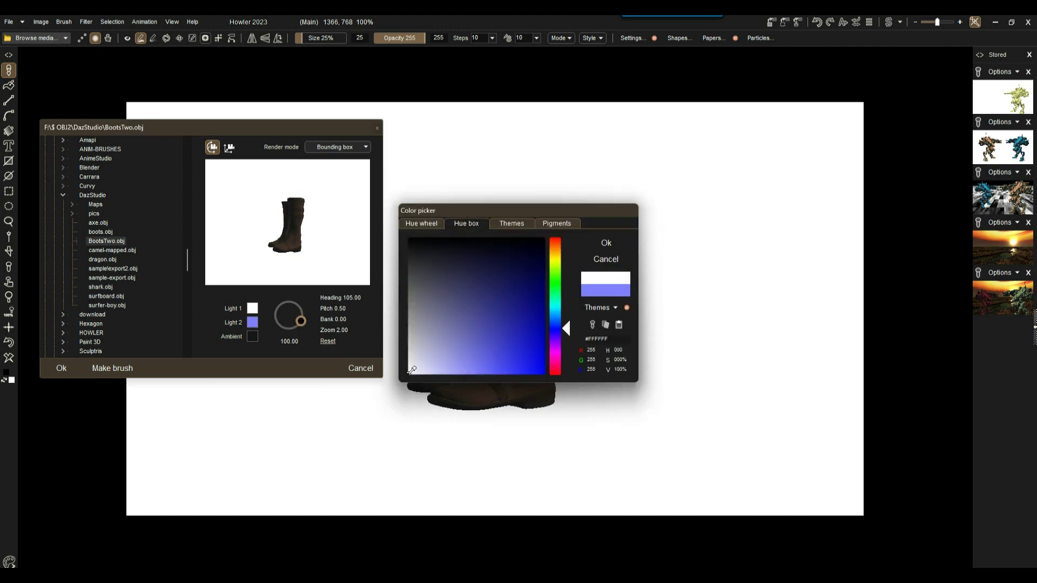
left_click(603, 245)
mouse_move(304, 319)
left_mouse_down()
mouse_move(291, 302)
mouse_move(281, 322)
mouse_move(307, 318)
mouse_move(290, 324)
left_mouse_up()
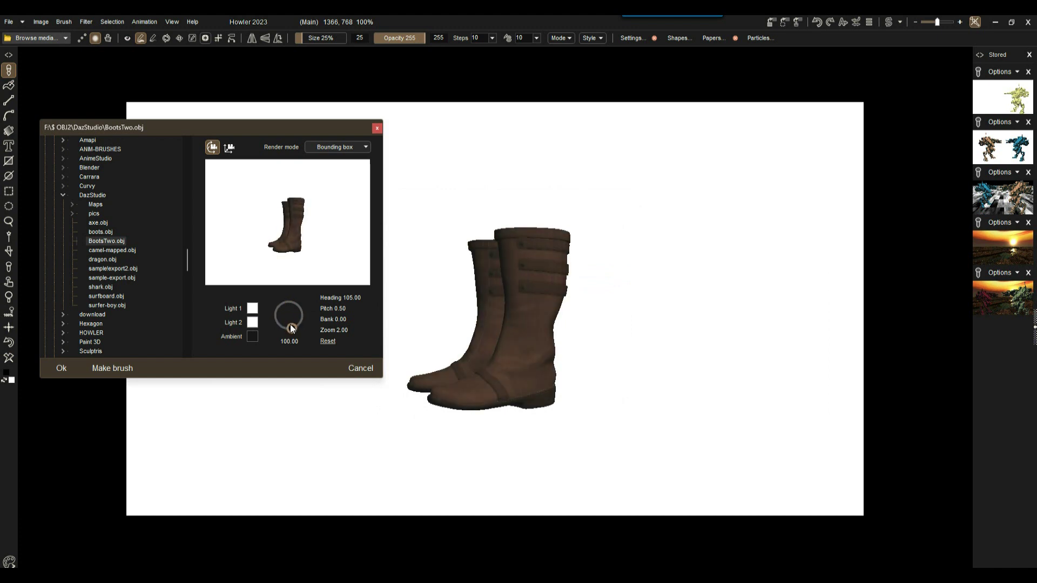
Set the Ambient light color to a dark gray.
left_click(253, 336)
left_click(410, 266)
left_click(613, 241)
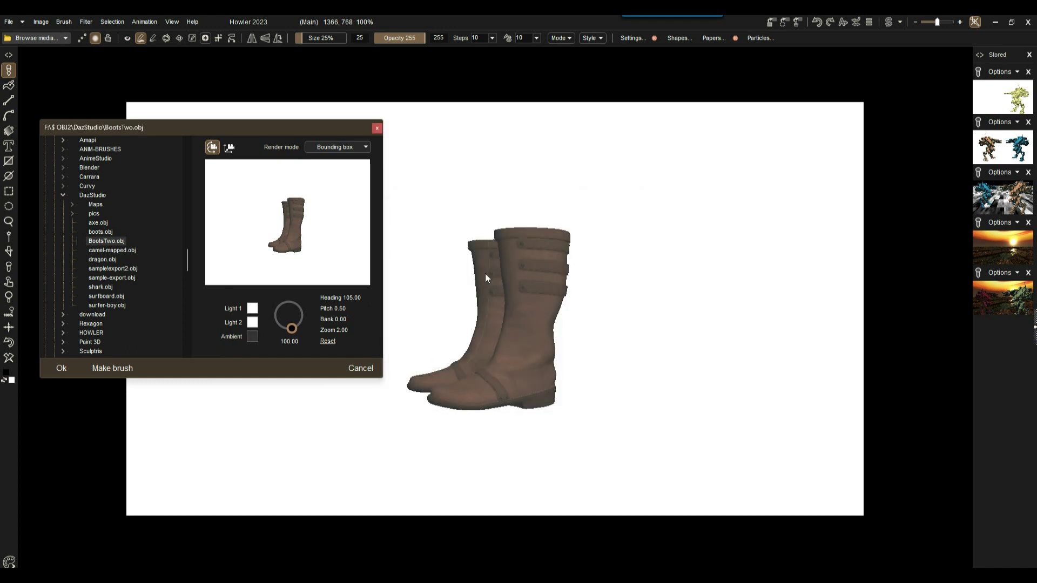
Switch the render mode to Wireframe and turn the boots to heading 218, pitch -7.
left_click_drag(290, 232, 314, 239)
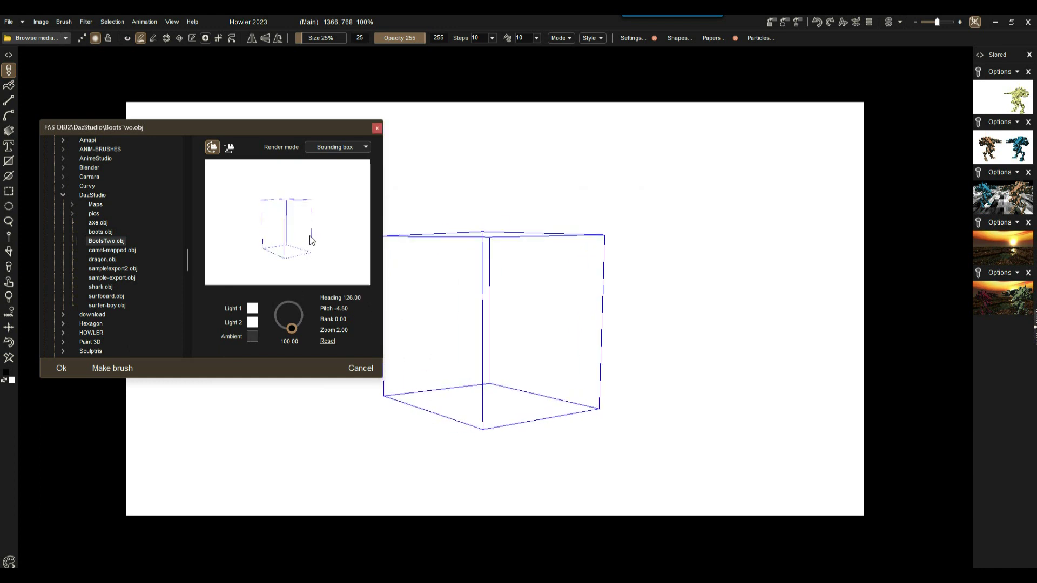
left_click(335, 149)
left_click(333, 169)
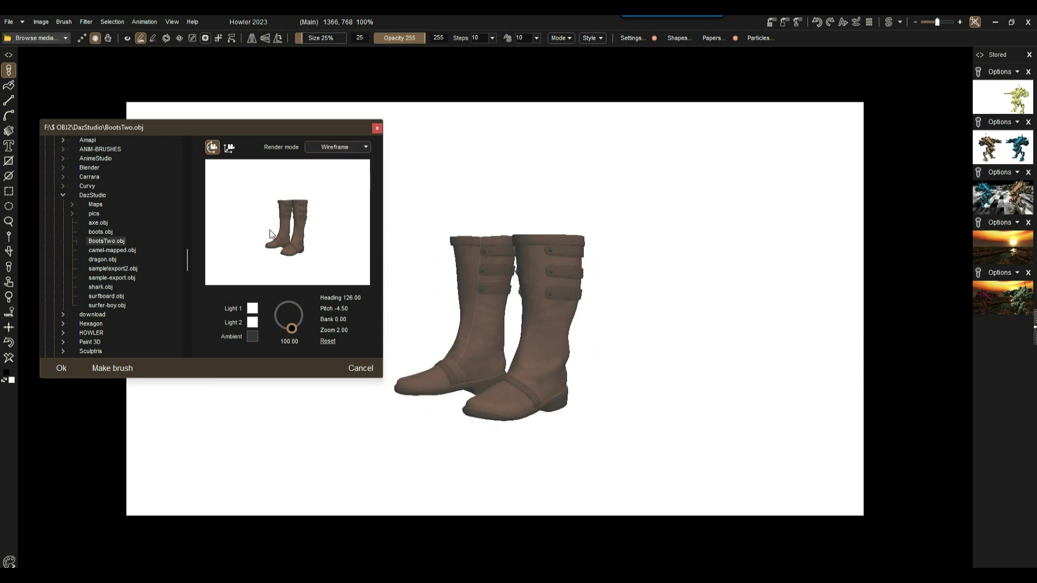
mouse_move(272, 231)
left_mouse_down()
mouse_move(394, 229)
mouse_move(336, 229)
mouse_move(348, 204)
mouse_move(371, 238)
left_mouse_up()
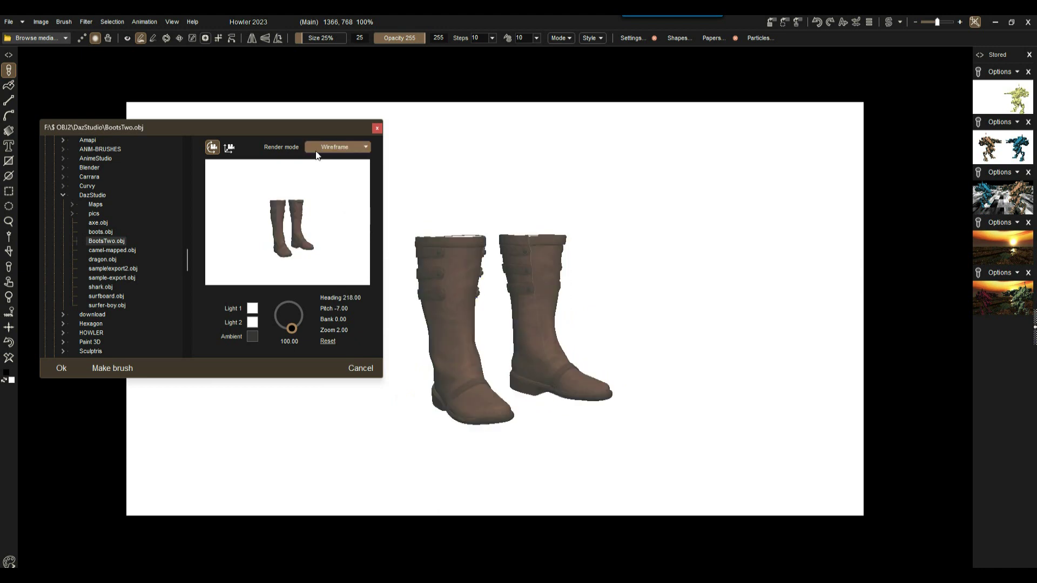
Try the Shaded render mode while turning the boots to heading 215, pitch 4.50.
left_click(348, 148)
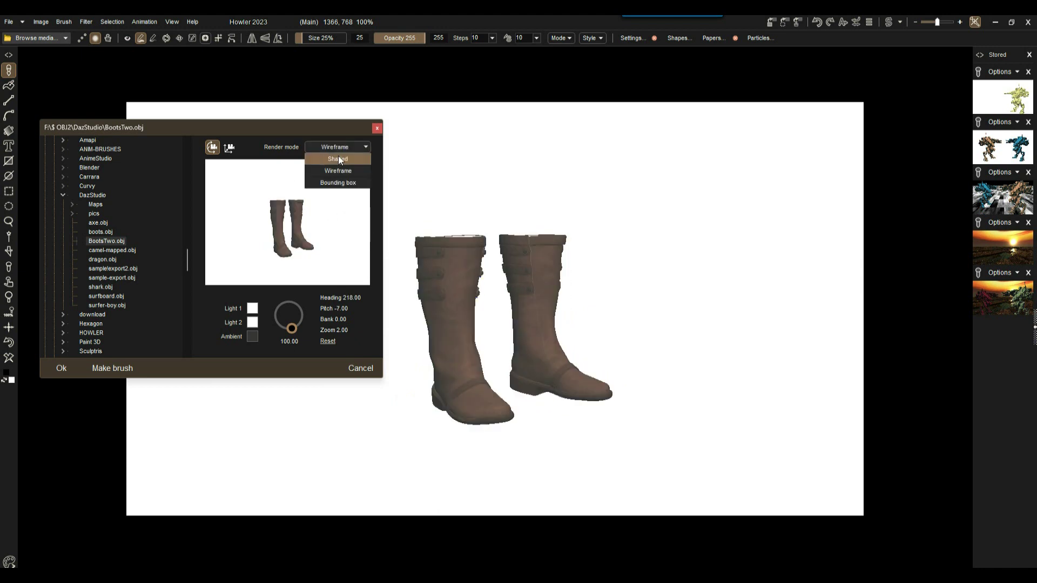
left_click(338, 157)
left_click_drag(322, 211, 292, 196)
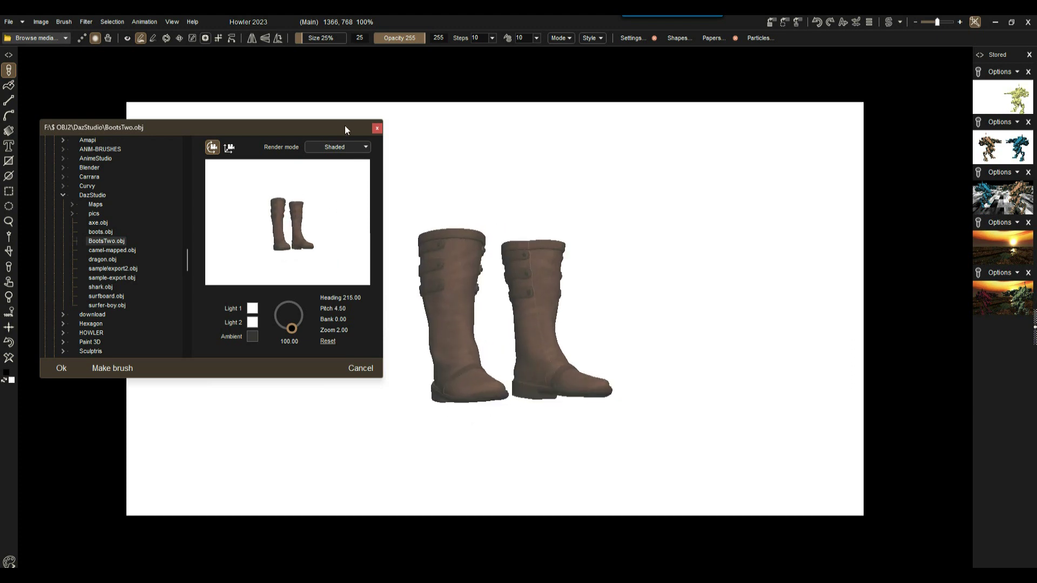
Set the render mode back to Wireframe, turn the boots to heading 230.50, pitch -3, and make a brush from that view.
left_click(336, 150)
left_click(334, 170)
left_click_drag(294, 236, 303, 240)
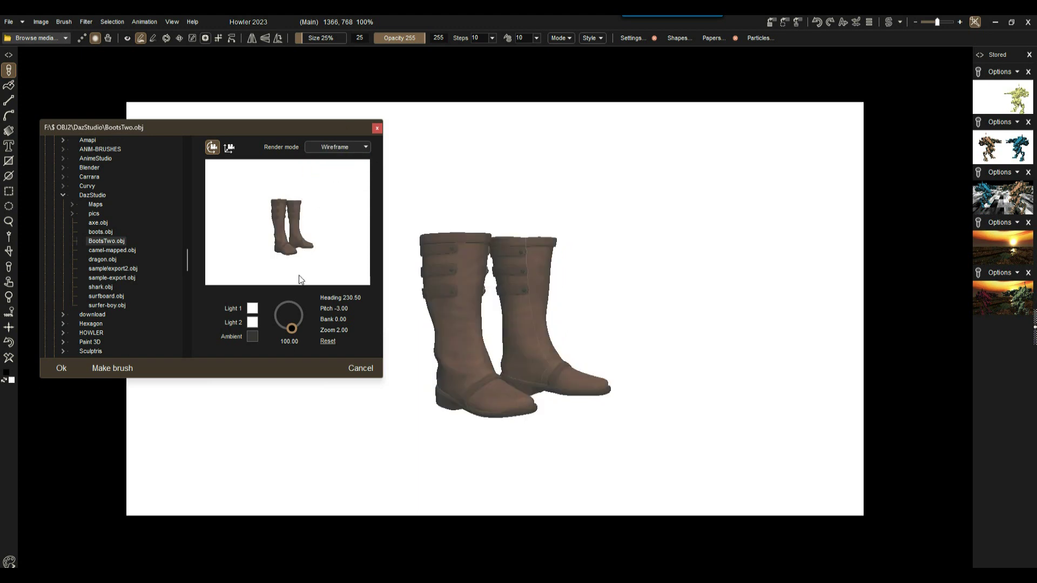
left_click(110, 368)
Add three more rotated views of the boots to the brush, at headings 241.50, 299.50 and 344.
left_click_drag(290, 239, 302, 237)
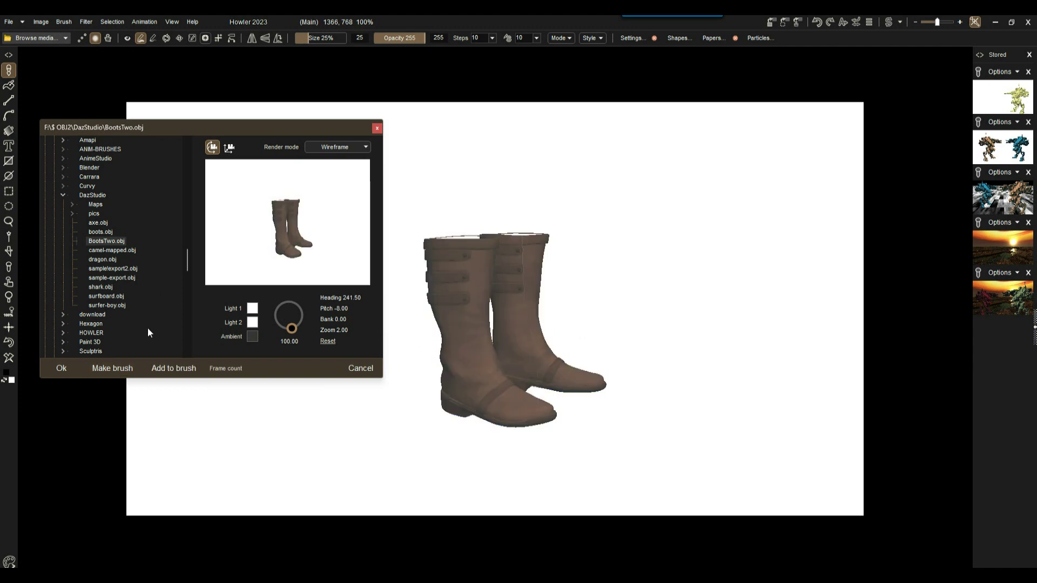
left_click(173, 367)
left_click_drag(280, 234, 345, 221)
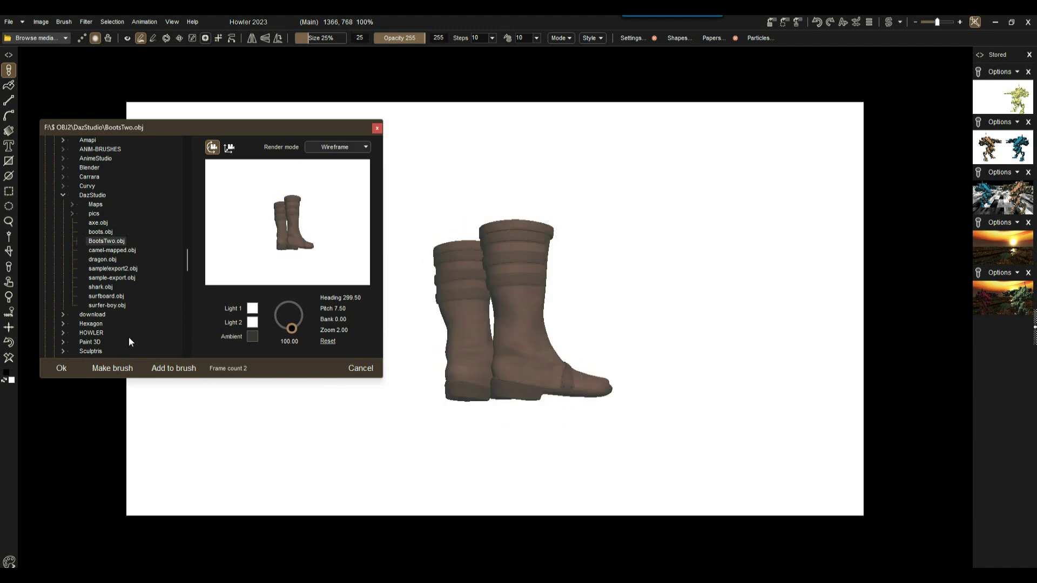
left_click(161, 370)
left_click_drag(269, 231, 316, 241)
left_click(179, 368)
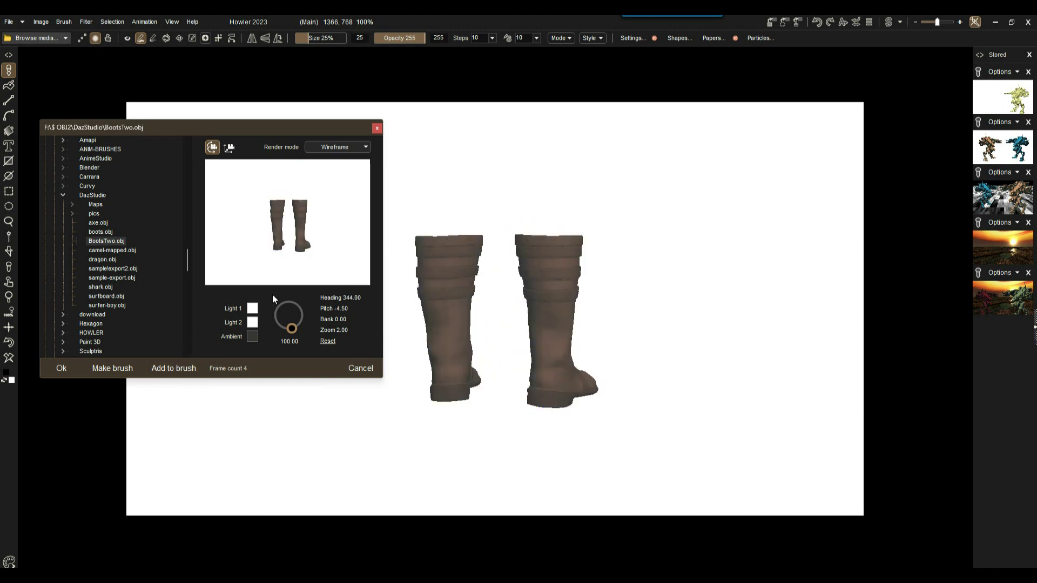
Change the light direction, shift the boots sideways in the frame, and add the view to the brush.
mouse_move(299, 323)
left_mouse_down()
mouse_move(302, 303)
mouse_move(286, 296)
mouse_move(268, 308)
mouse_move(281, 328)
left_mouse_up()
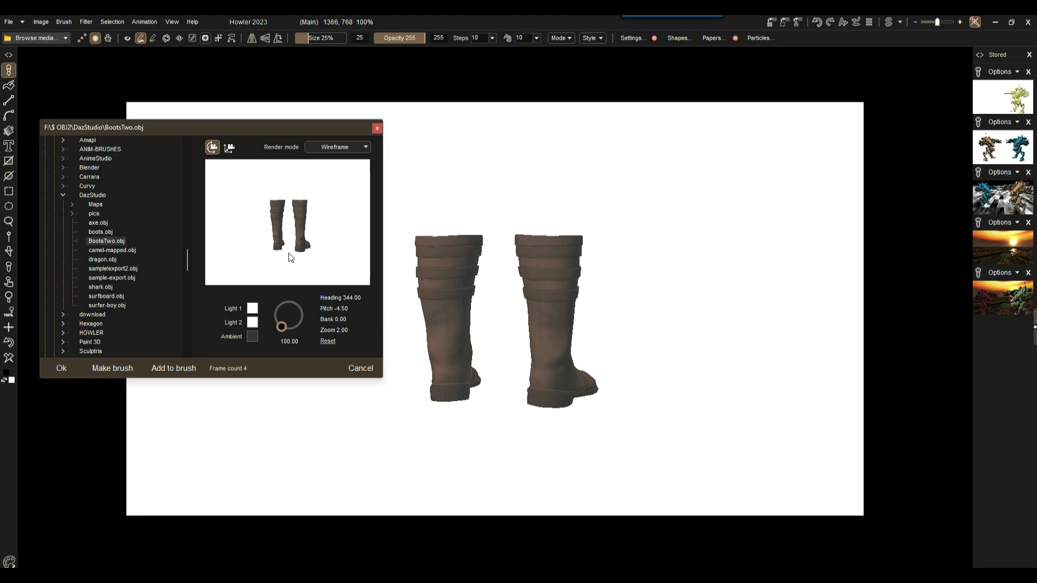
left_click_drag(289, 234, 280, 236)
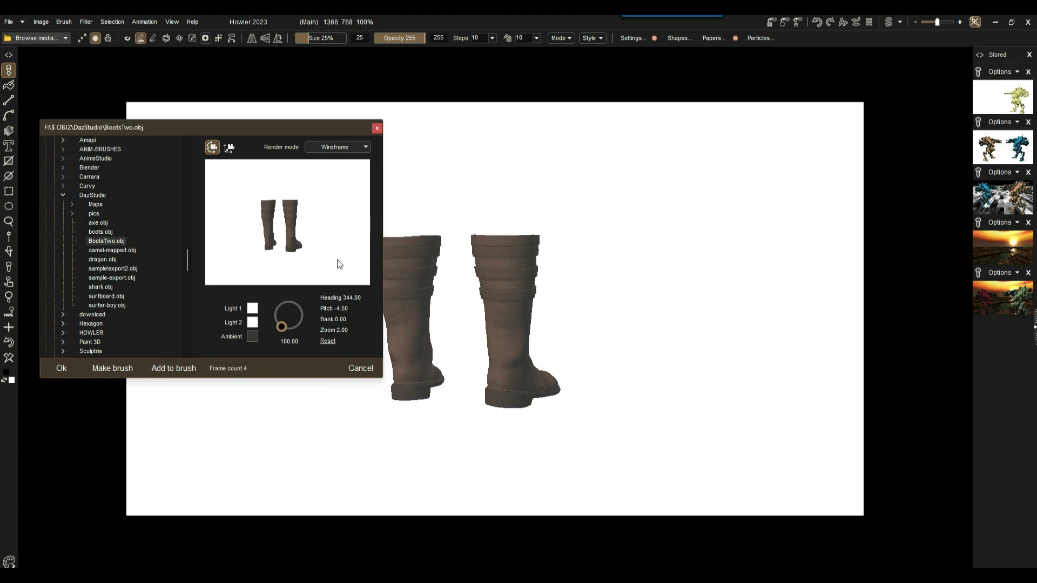
left_click(171, 368)
Add two differently scaled views of the boots to the brush, at zoom 1.40 and zoom 3.95.
left_click_drag(339, 329, 170, 348)
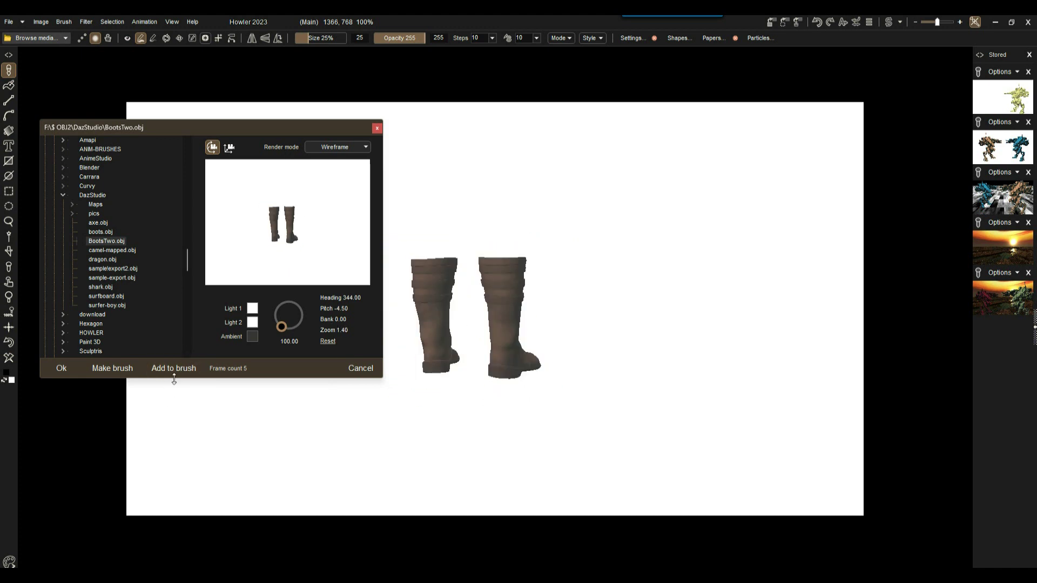
left_click(182, 367)
left_click_drag(339, 330, 486, 319)
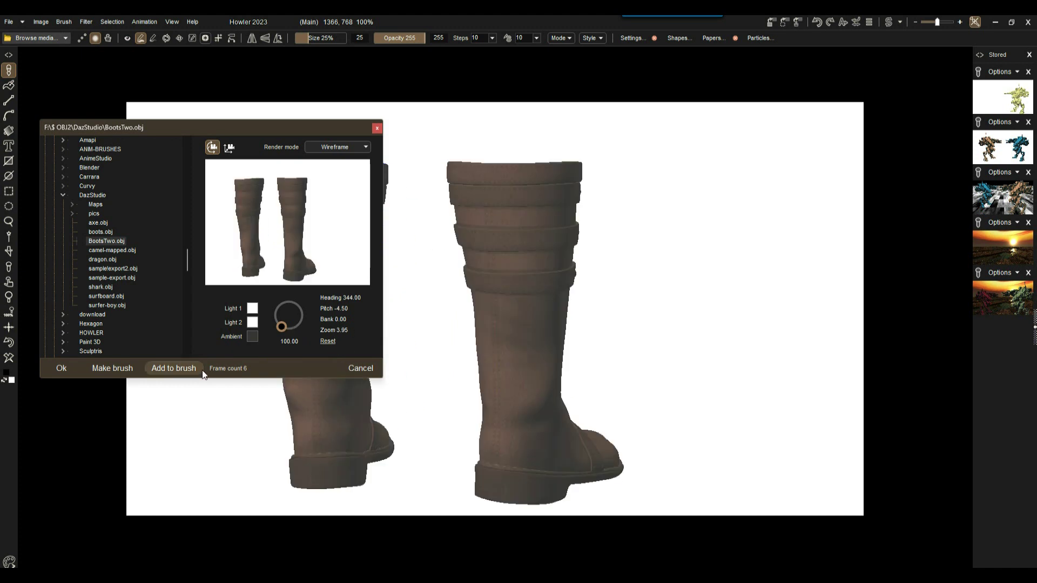
left_click(173, 368)
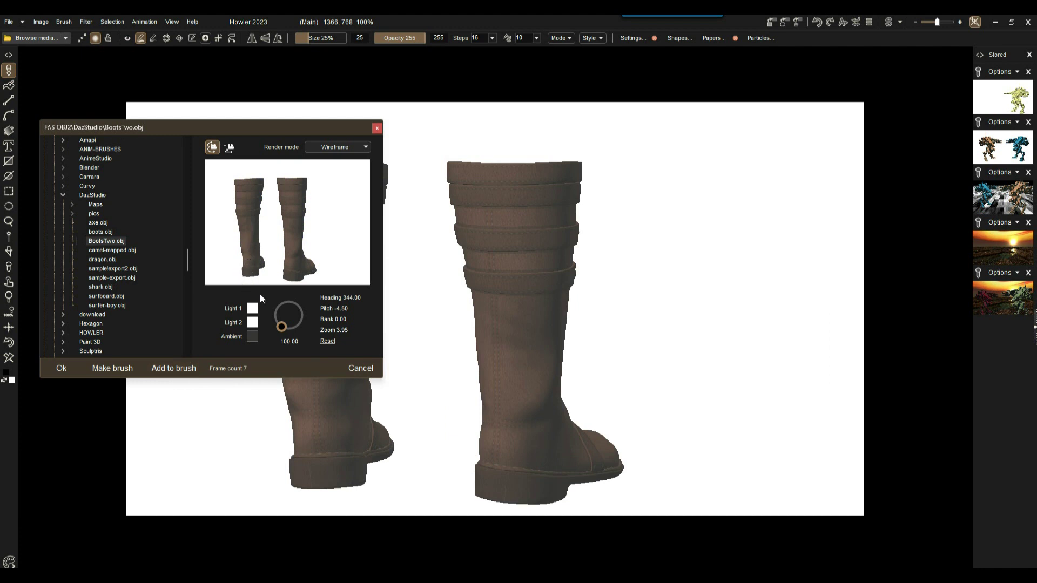
Set the zoom to 1.25, move the camera closer to the boots, redirect the light, and add the view to the brush.
left_click_drag(347, 331, 233, 324)
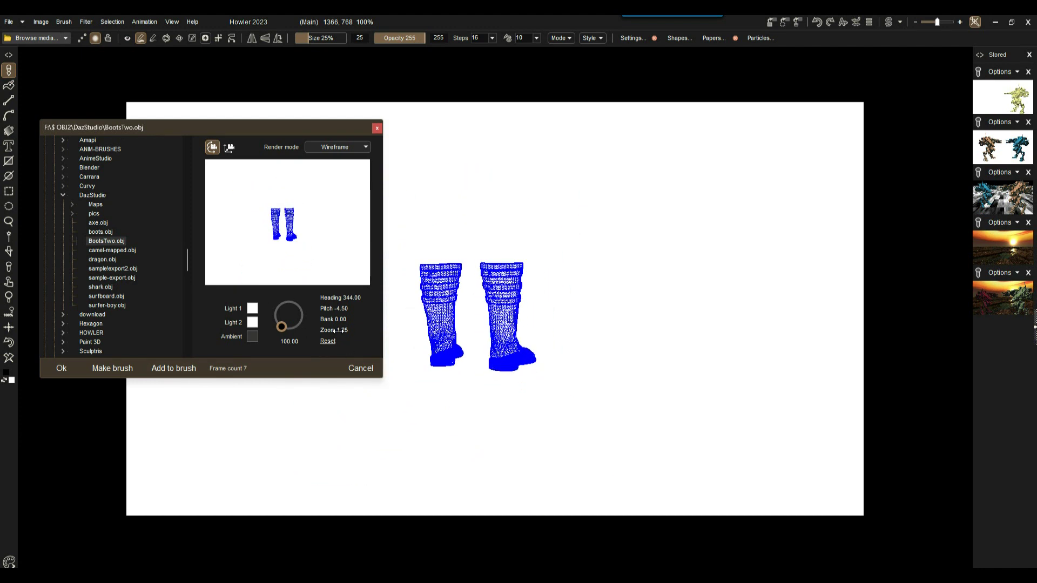
left_click(229, 149)
left_click_drag(277, 220, 288, 246)
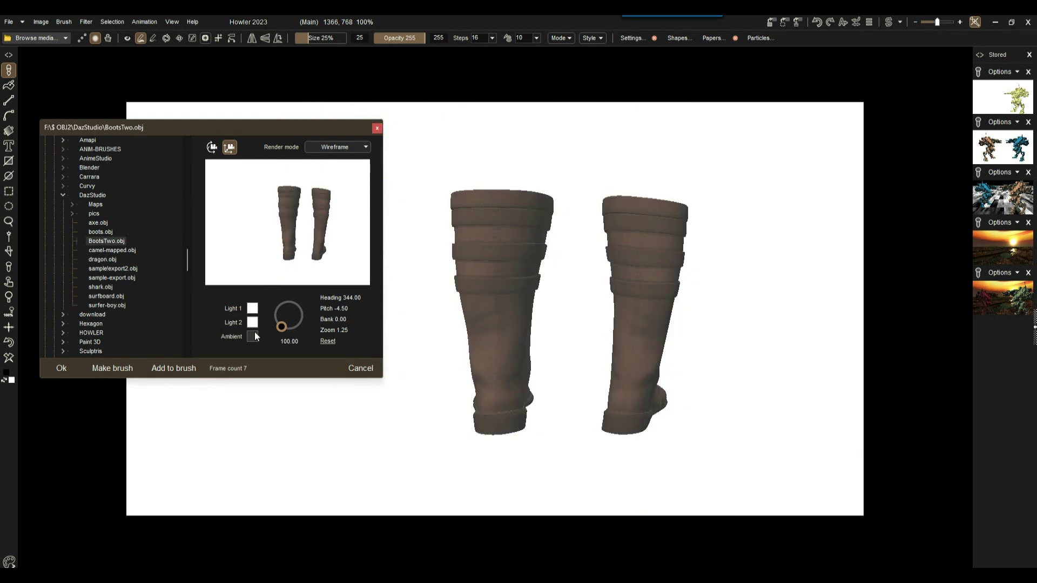
left_click_drag(288, 328, 299, 320)
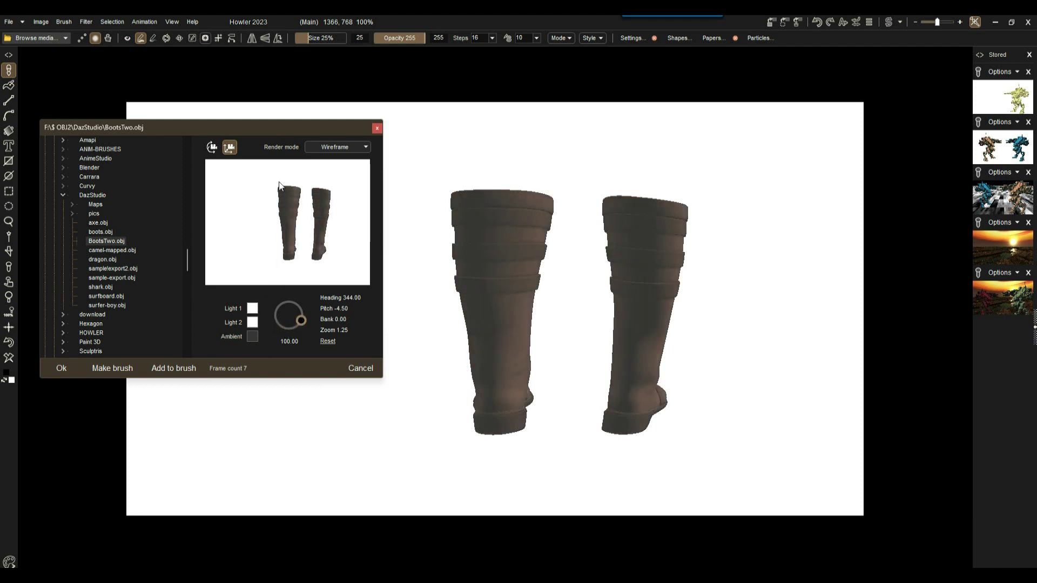
left_click(174, 364)
Reframe the boots at zoom 3.50, return to rotating the model, and add views from new angles such as heading 158, pitch -2.50 to the brush.
left_click_drag(267, 238, 288, 250)
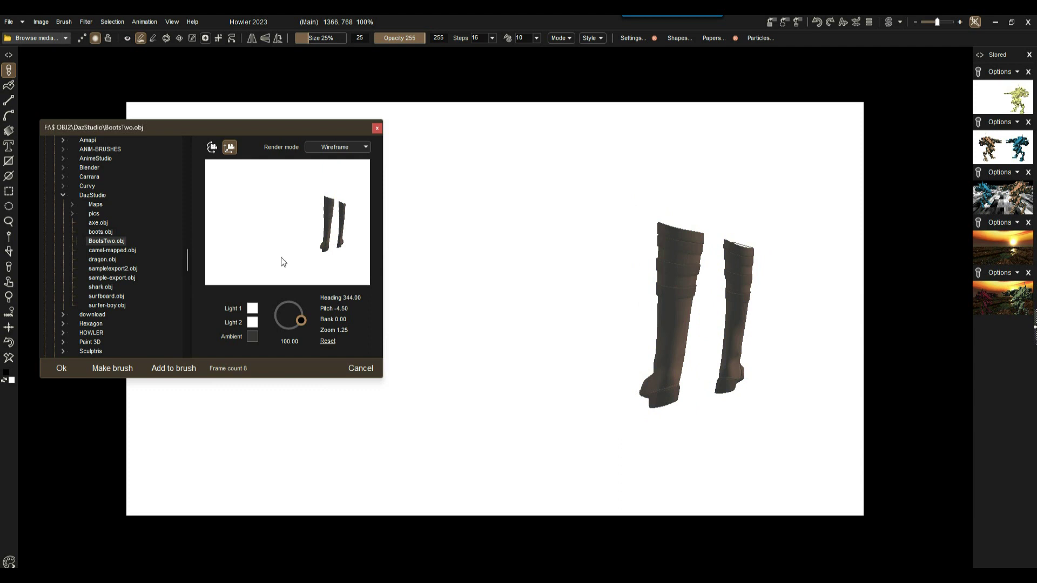
scroll(324, 290, "up", 5)
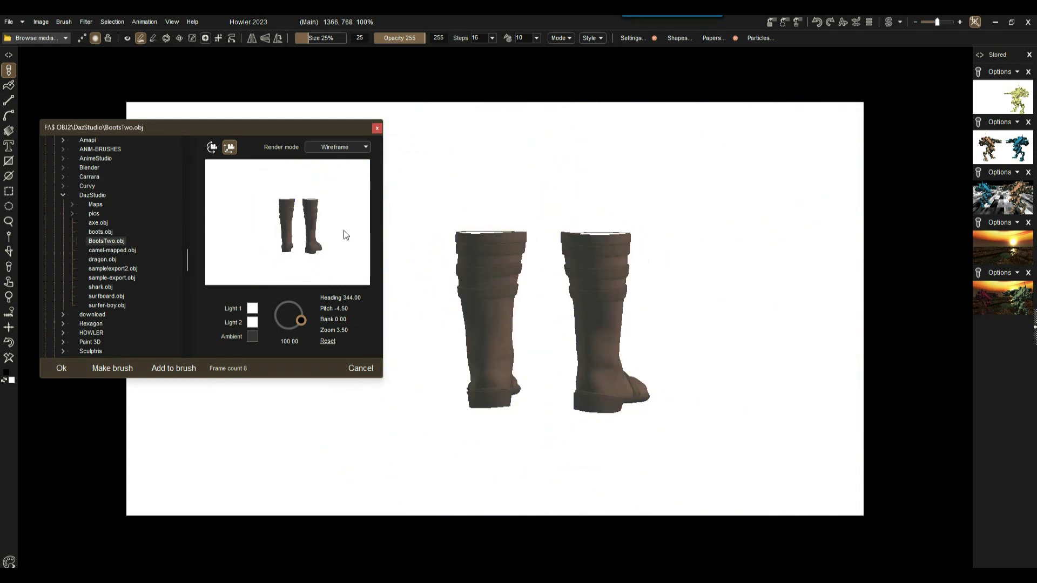
left_click(213, 147)
left_click_drag(290, 243, 197, 239)
left_click_drag(305, 223, 292, 245)
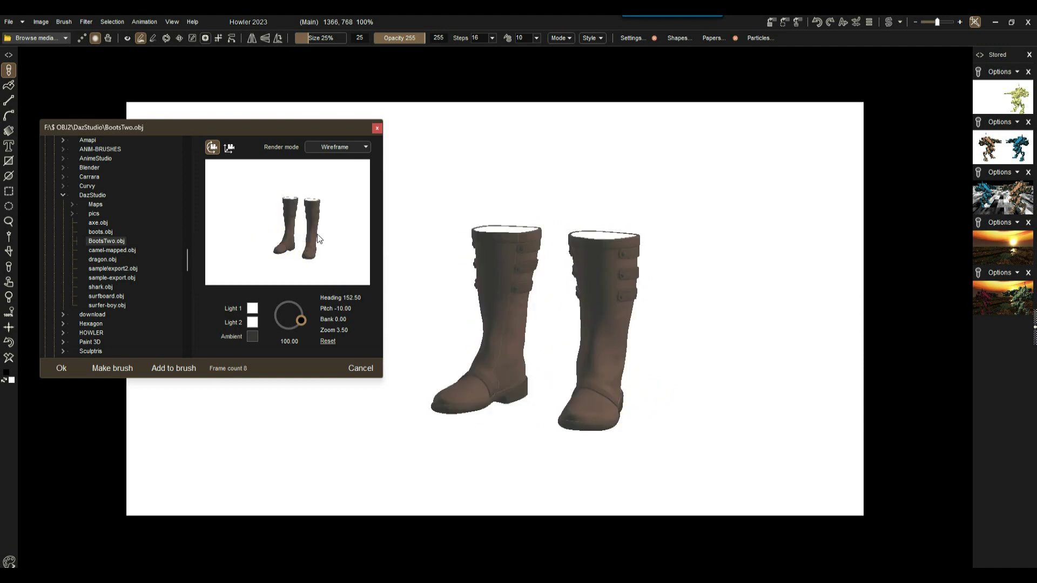
left_click_drag(330, 225, 333, 225)
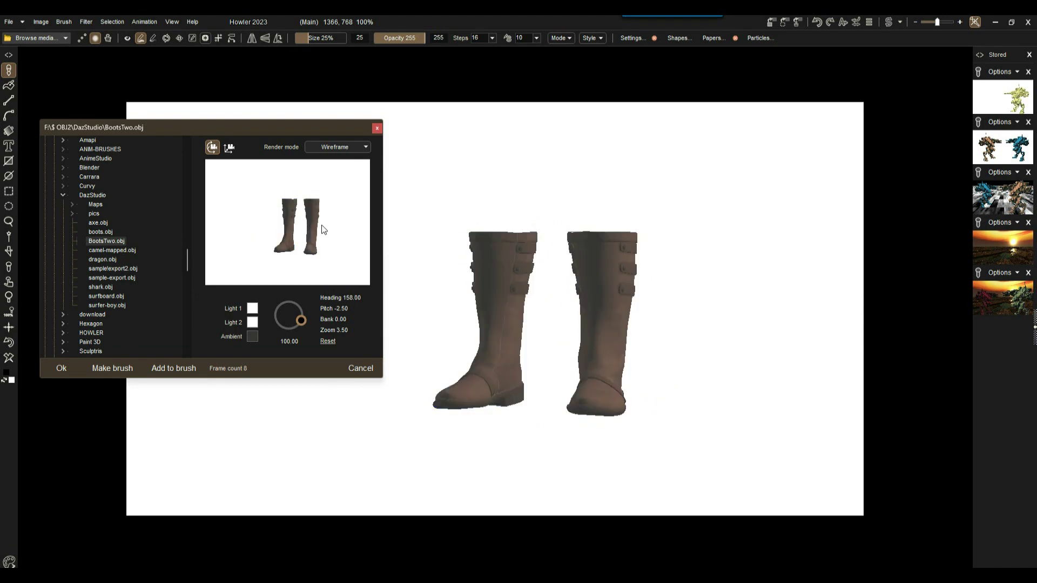
left_click(183, 367)
mouse_move(284, 253)
left_mouse_down()
mouse_move(295, 251)
mouse_move(280, 242)
mouse_move(310, 243)
mouse_move(287, 246)
left_mouse_up()
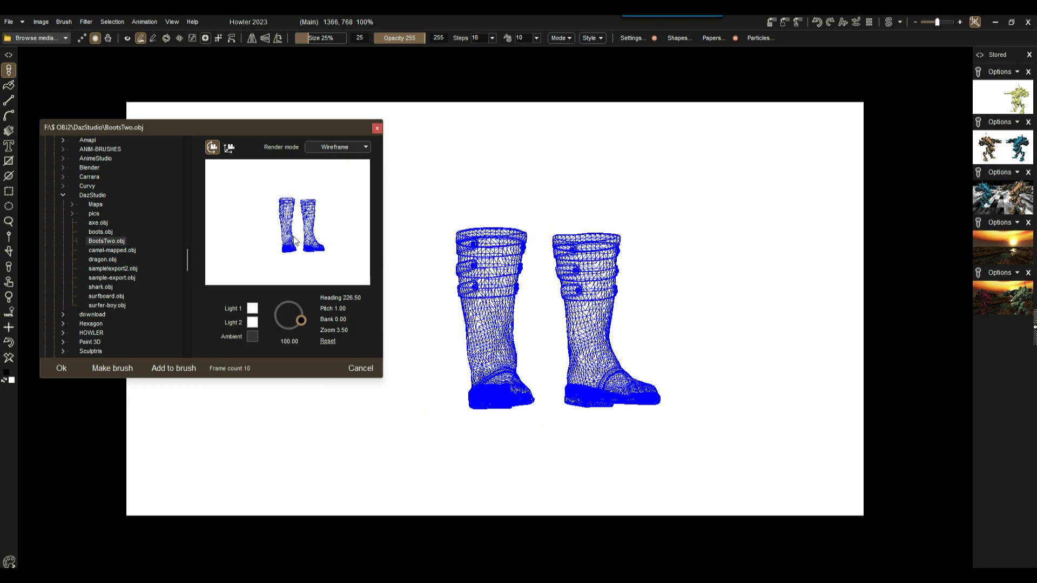
Add another boots view to the brush, apply the render to the canvas, and store a copy of the image.
left_click(171, 369)
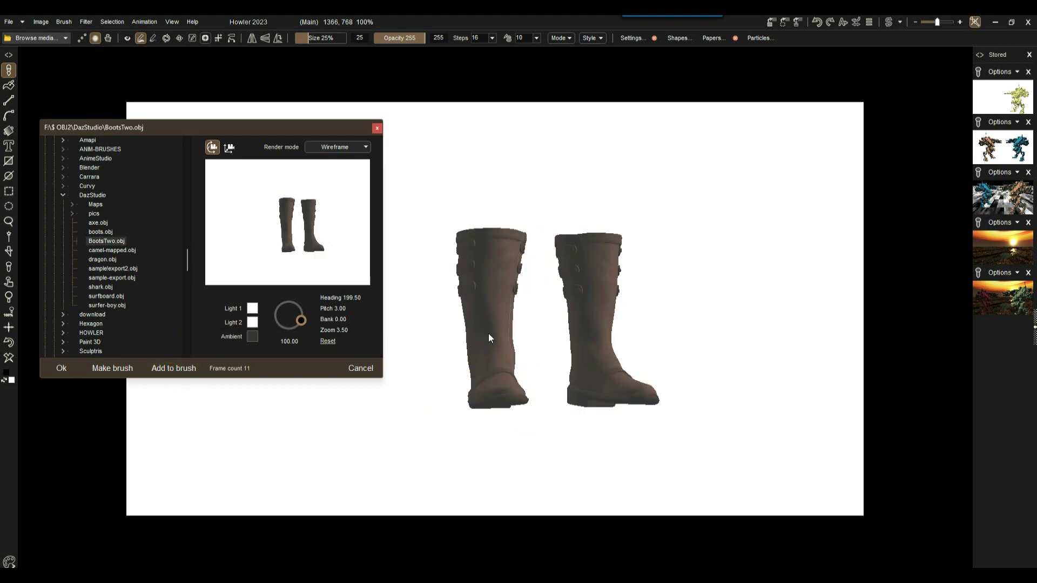
left_click(62, 368)
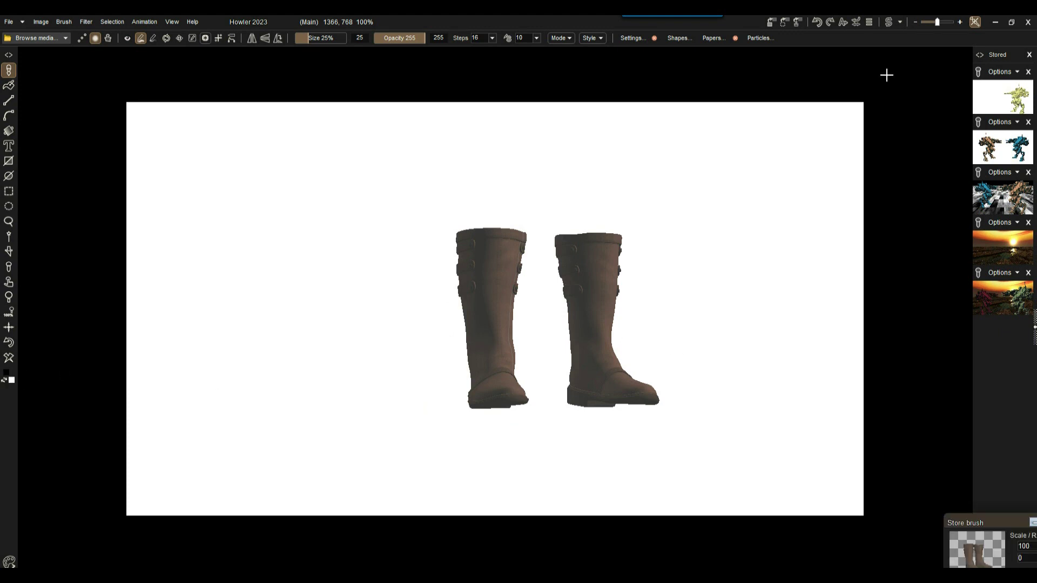
left_click(772, 22)
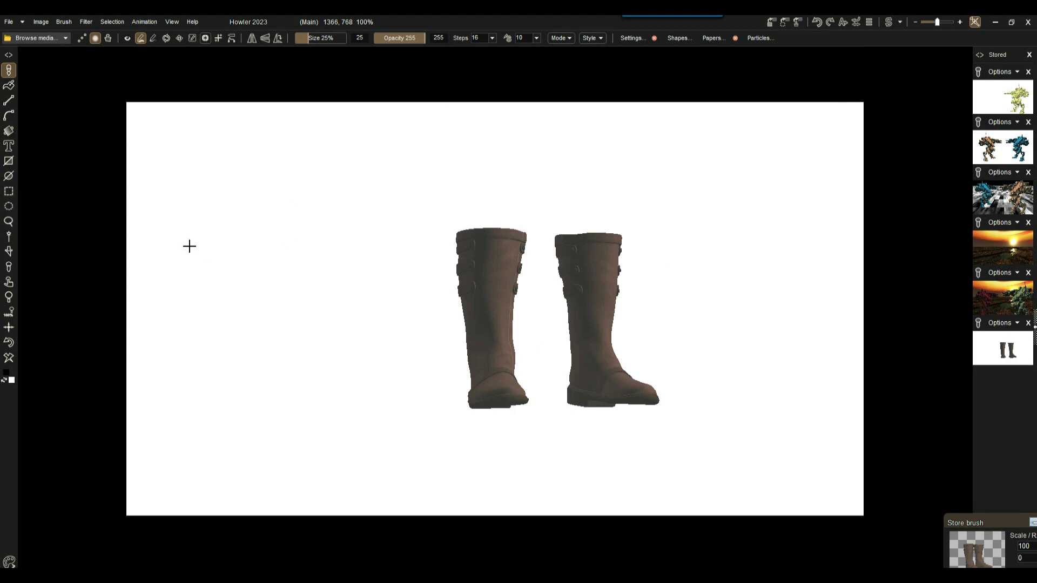
Clear the canvas, turn on the on-screen preview for the custom boots brush, and set the brush size to 100%.
left_click(9, 357)
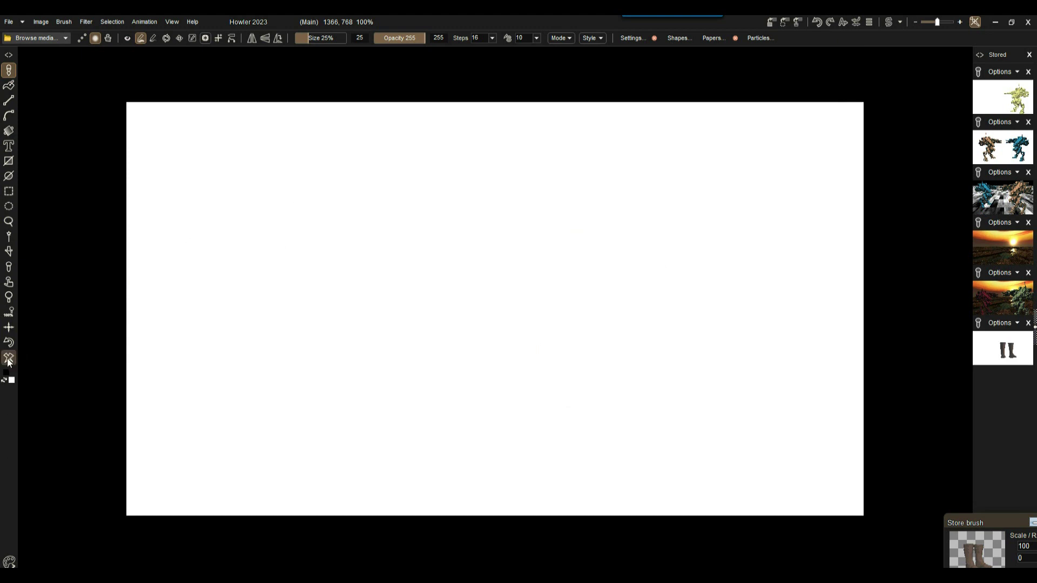
left_click(128, 38)
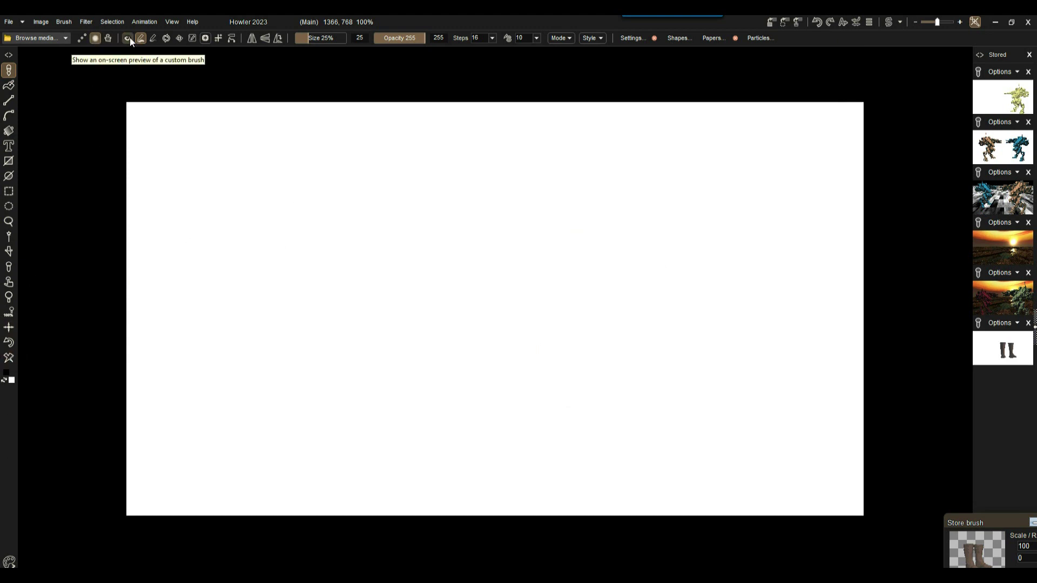
left_click(246, 249)
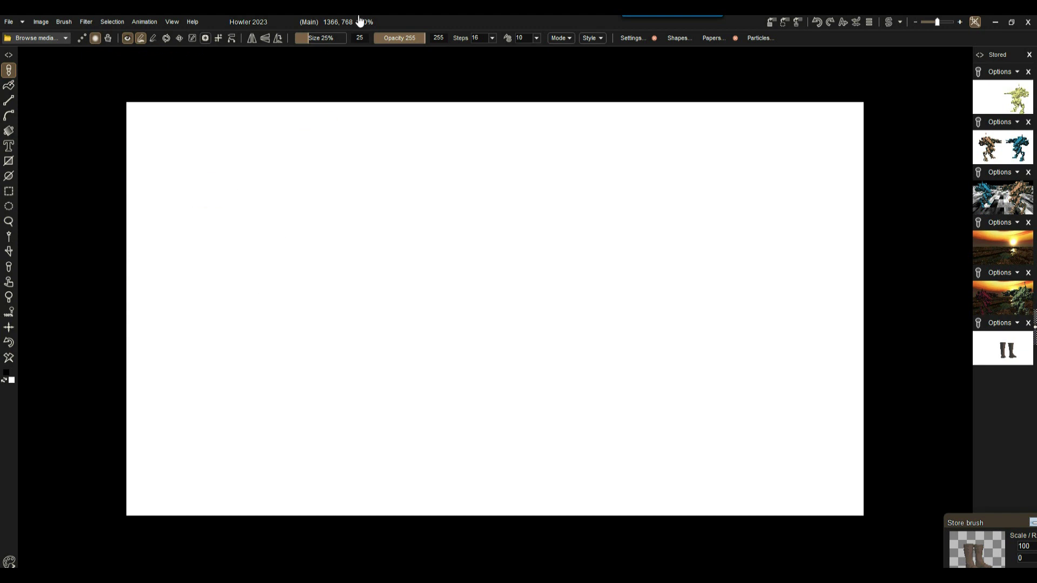
left_click_drag(327, 40, 361, 39)
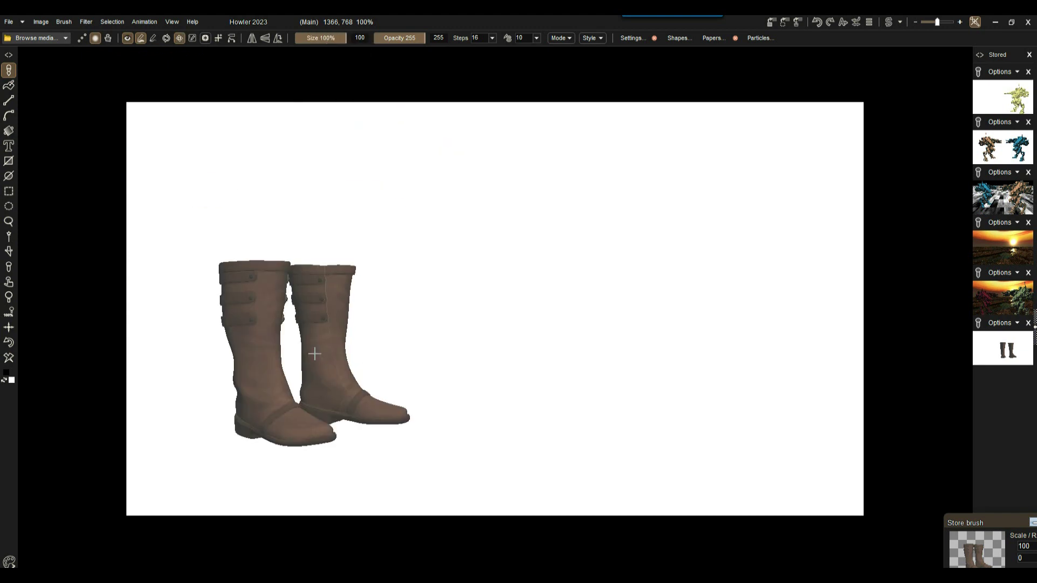
Paint test strokes across the canvas with the multi-frame boots brush, removing the paint after each try.
mouse_move(272, 262)
left_mouse_down()
mouse_move(416, 240)
mouse_move(739, 259)
mouse_move(331, 301)
mouse_move(401, 412)
mouse_move(750, 434)
mouse_move(528, 362)
mouse_move(333, 489)
mouse_move(928, 479)
mouse_move(391, 425)
left_mouse_up()
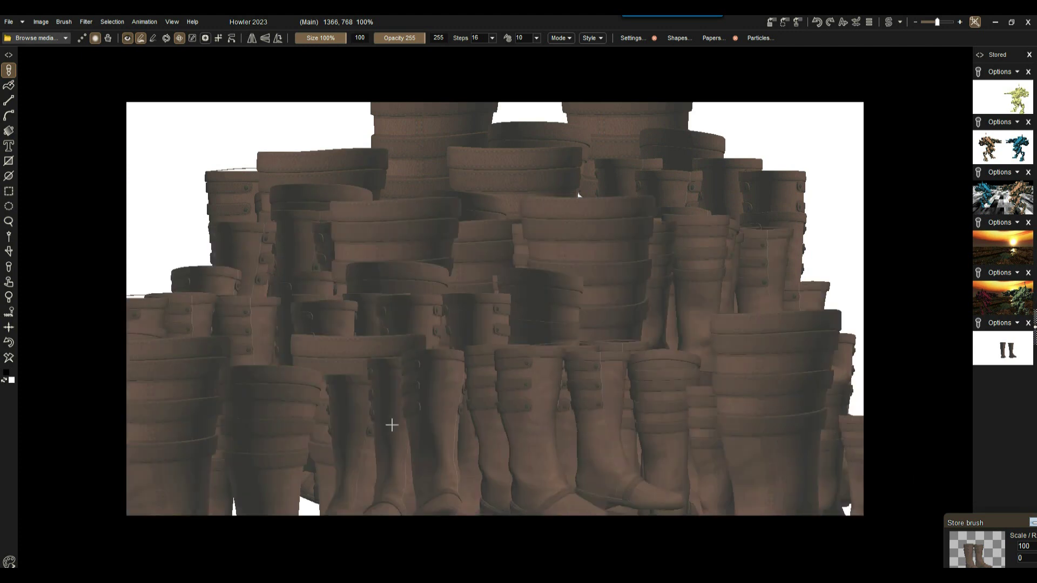
left_click(8, 358)
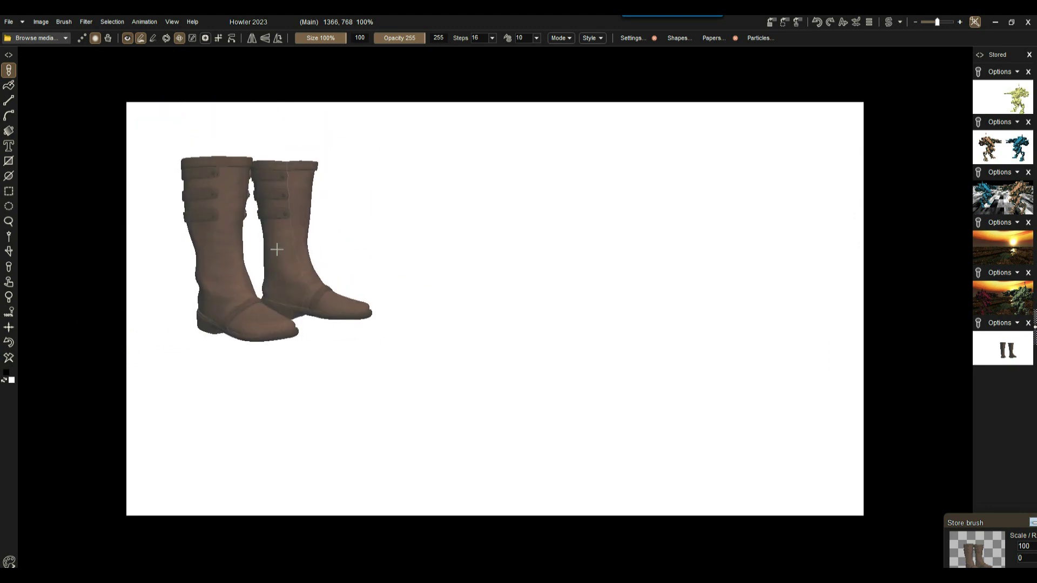
mouse_move(296, 250)
left_mouse_down()
mouse_move(756, 297)
mouse_move(405, 351)
mouse_move(648, 405)
mouse_move(579, 337)
mouse_move(354, 335)
mouse_move(324, 345)
left_mouse_up()
key("ctrl+z")
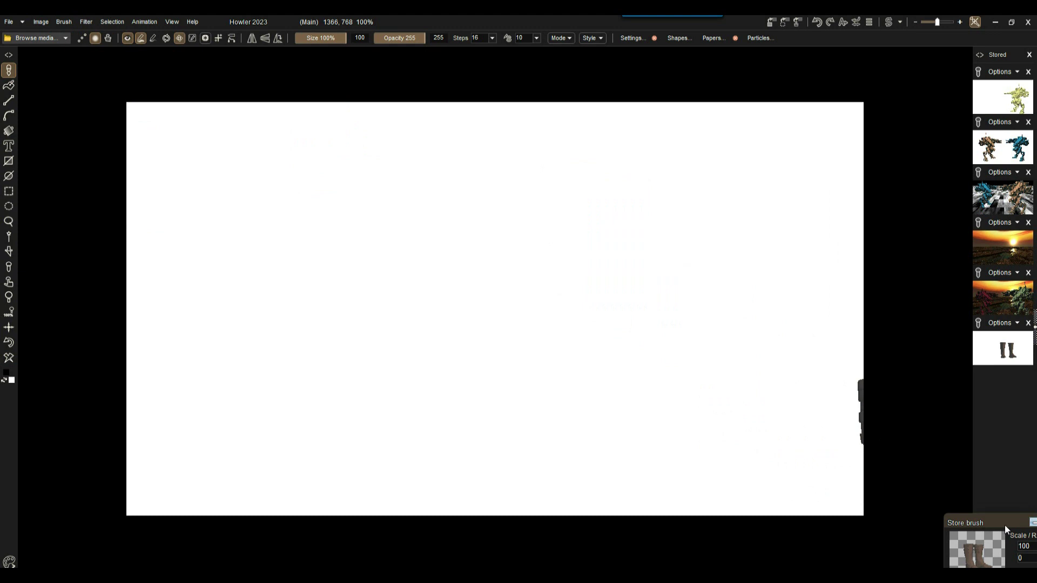
Bring the Store brush panel fully into view, show its filmstrip, and resize the panel to browse the boots frames.
mouse_move(989, 524)
left_mouse_down()
mouse_move(618, 259)
mouse_move(88, 113)
mouse_move(75, 80)
left_mouse_up()
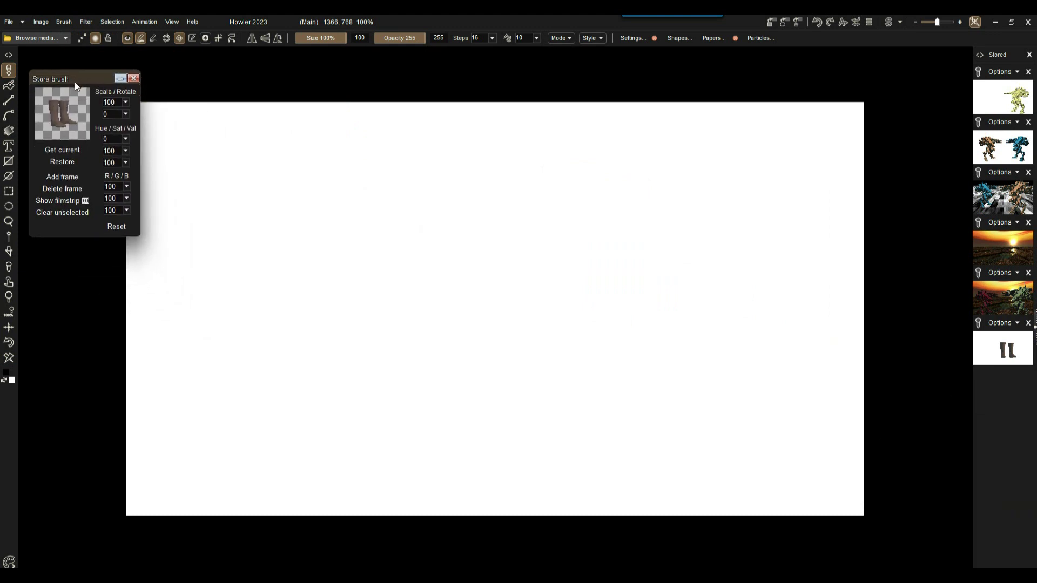
left_click(50, 202)
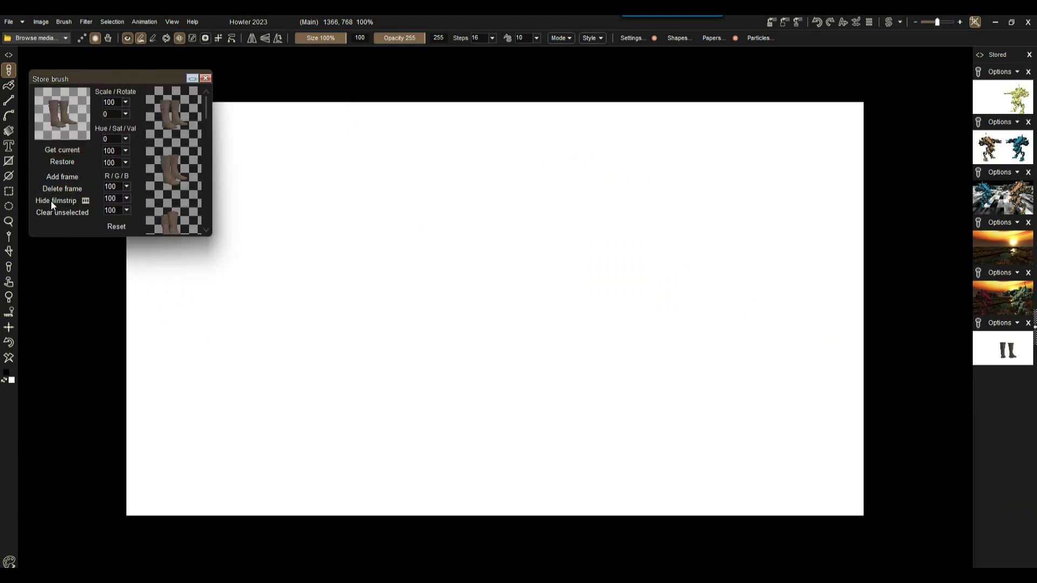
mouse_move(99, 237)
left_mouse_down()
mouse_move(65, 447)
mouse_move(81, 542)
left_mouse_up()
left_click_drag(206, 157, 236, 209)
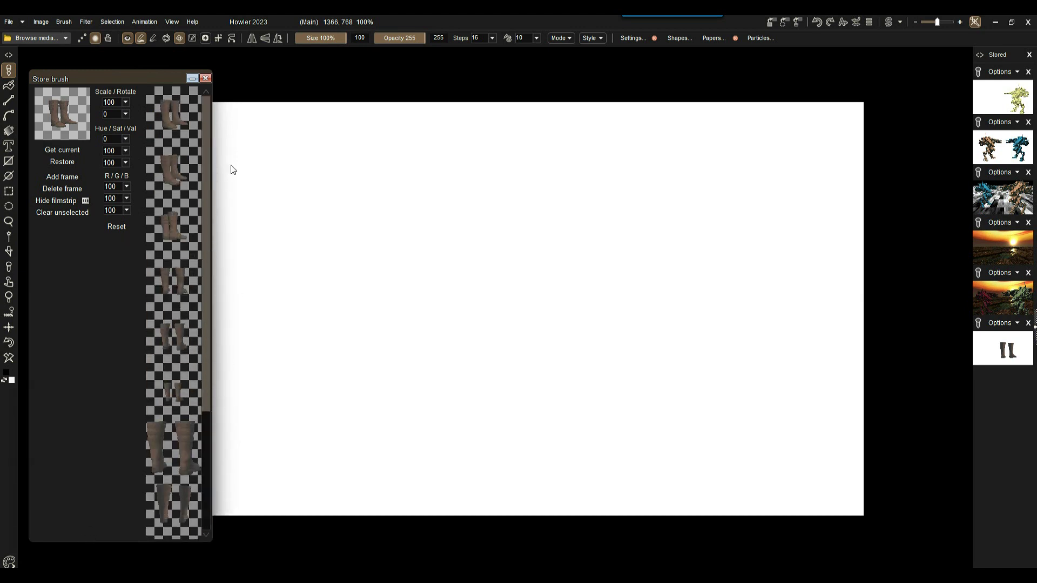
left_click_drag(105, 71, 90, 313)
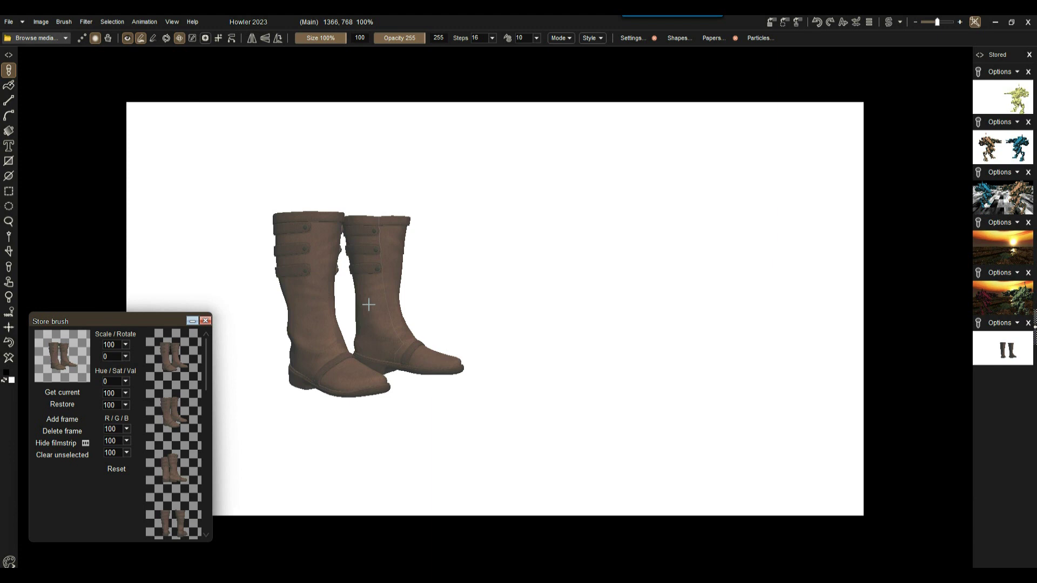
Open the animated brush timeline for the boots brush and place the editor over the canvas.
left_click(62, 22)
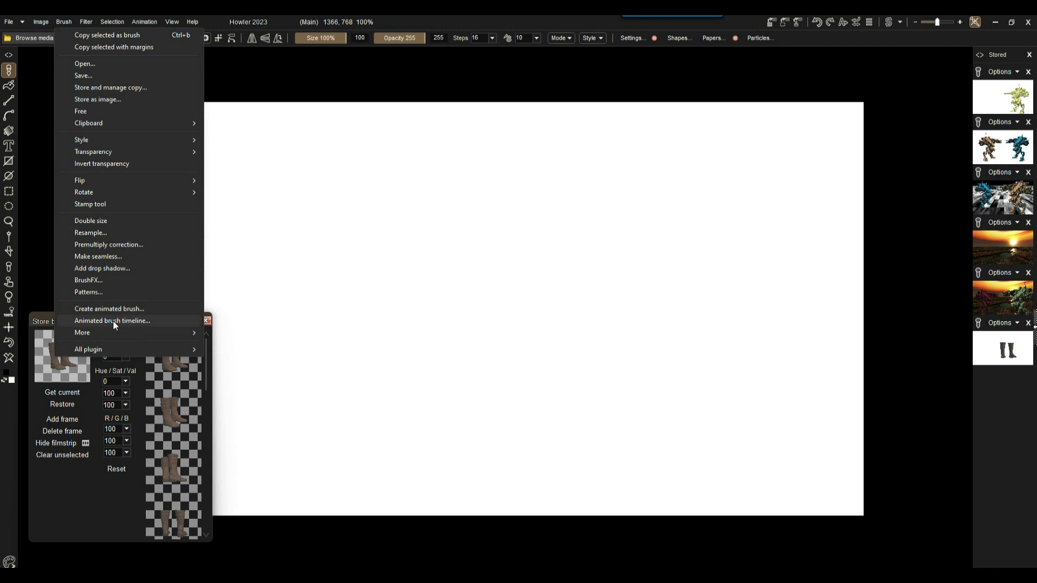
mouse_move(90, 332)
left_click(102, 322)
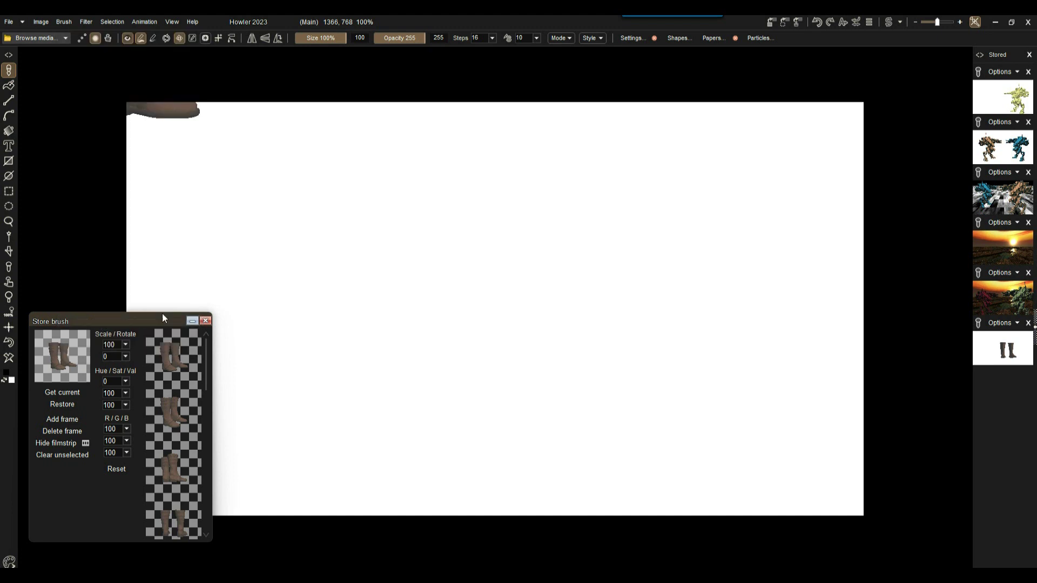
left_click_drag(430, 189, 319, 162)
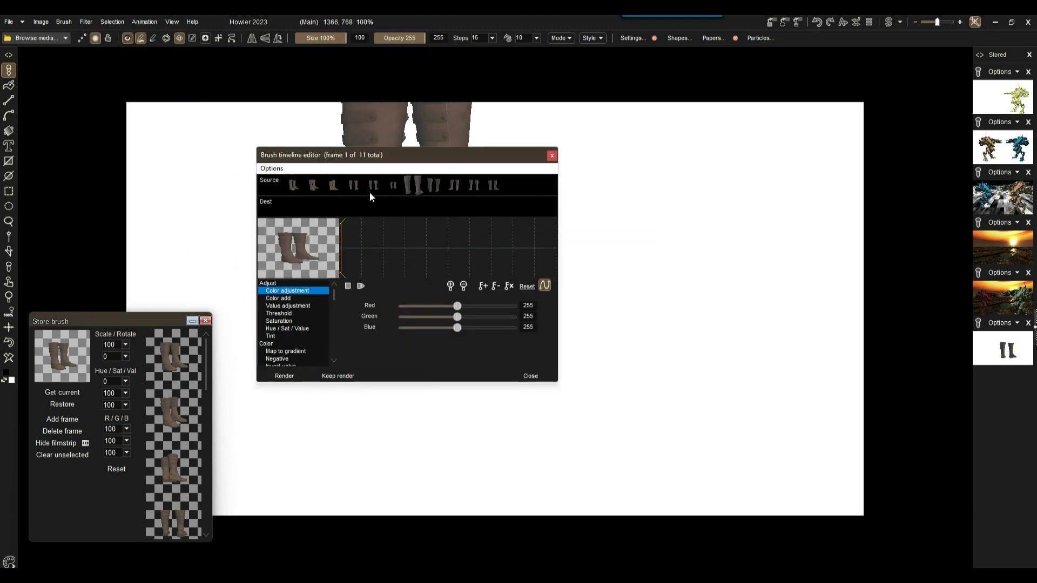
Add a Color adjustment key at frame 1 with red 253, green 255 and blue 255.
left_click_drag(361, 257, 340, 252)
mouse_move(358, 257)
left_mouse_down()
mouse_move(513, 247)
mouse_move(340, 252)
left_mouse_up()
mouse_move(461, 309)
left_mouse_down()
mouse_move(482, 307)
mouse_move(423, 308)
mouse_move(457, 308)
left_mouse_up()
left_click(482, 286)
Add a Color adjustment key at frame 6 with red 373, green 145 and blue 208.
mouse_move(452, 239)
left_mouse_down()
mouse_move(554, 243)
mouse_move(428, 246)
mouse_move(439, 243)
left_mouse_up()
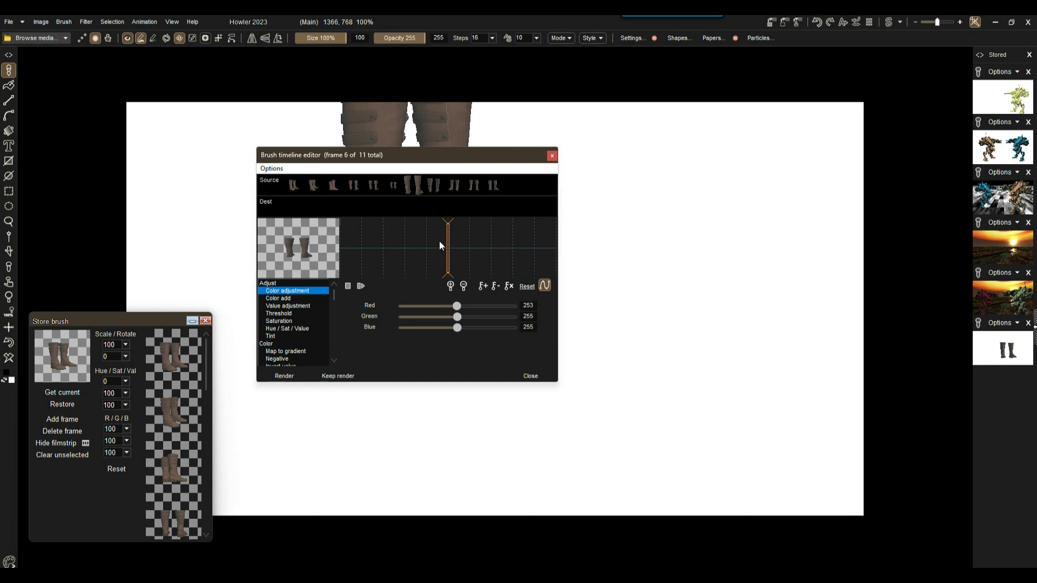
left_click_drag(481, 306, 433, 321)
left_click(482, 286)
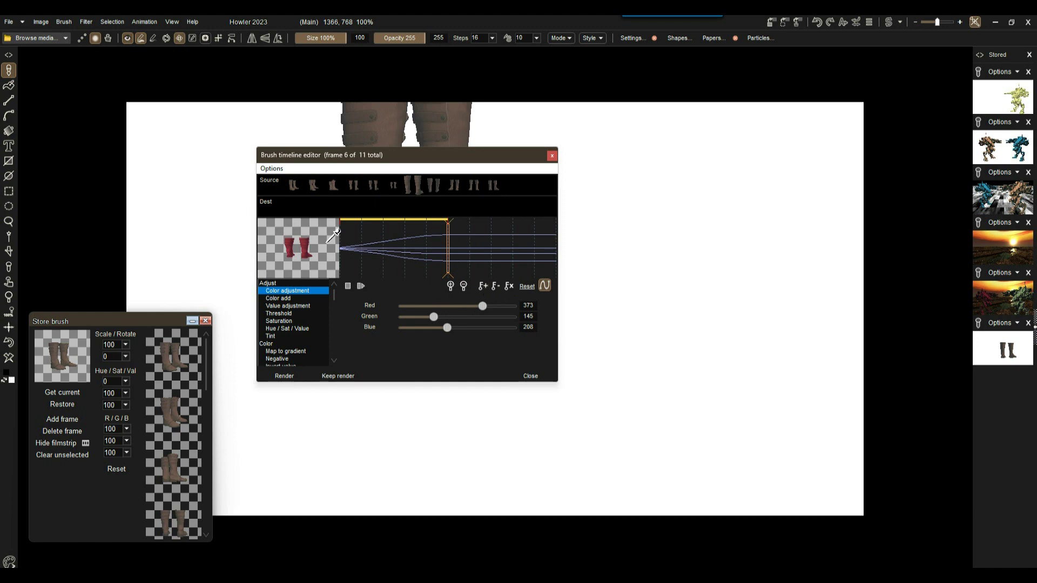
Add a Color adjustment key at frame 11 with red 195, green 303 and blue 449.
left_click(512, 241)
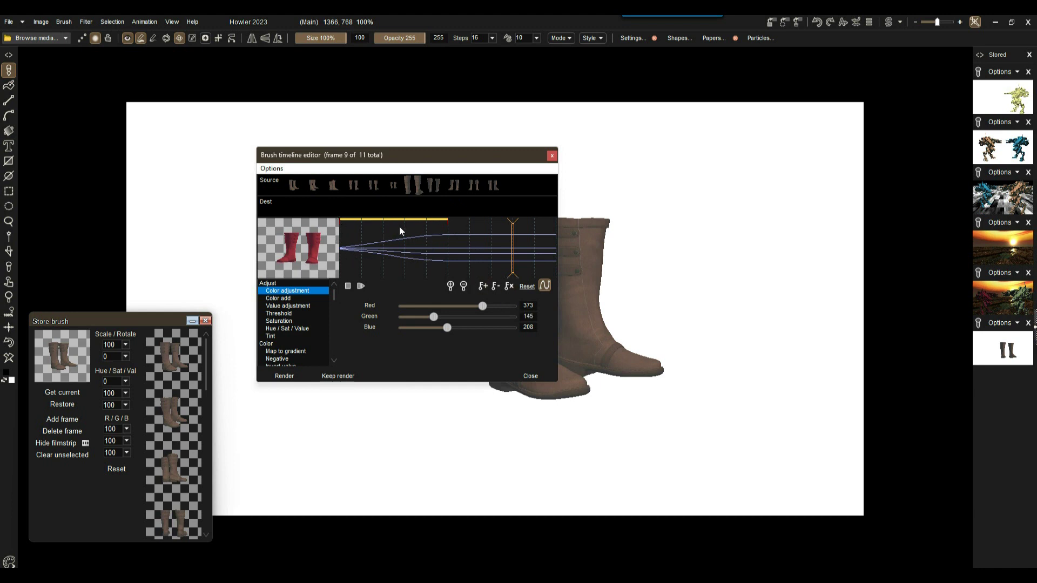
left_click(552, 239)
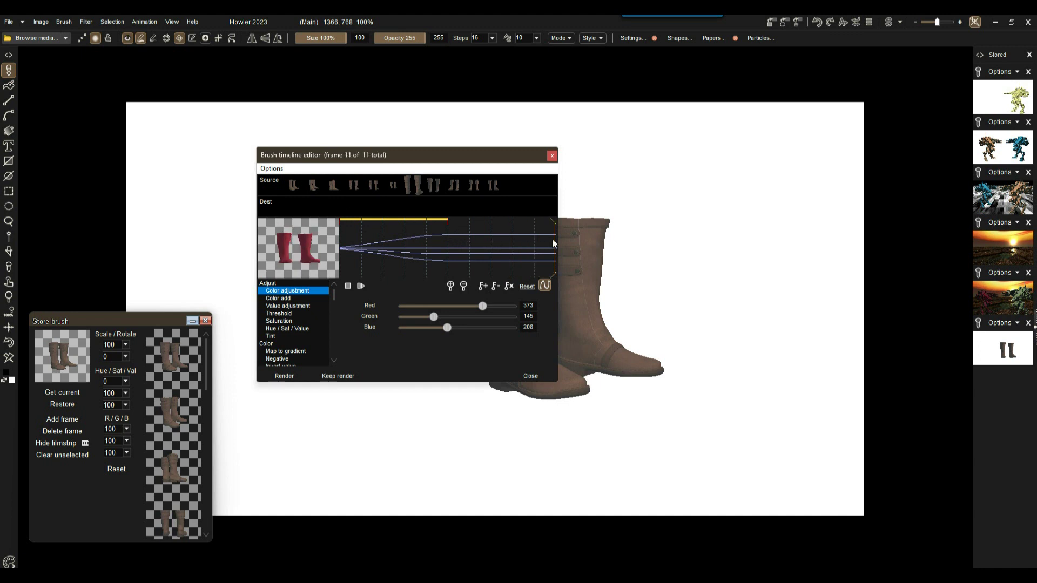
left_click(462, 306)
mouse_move(464, 328)
left_mouse_down()
mouse_move(485, 328)
mouse_move(475, 317)
left_mouse_up()
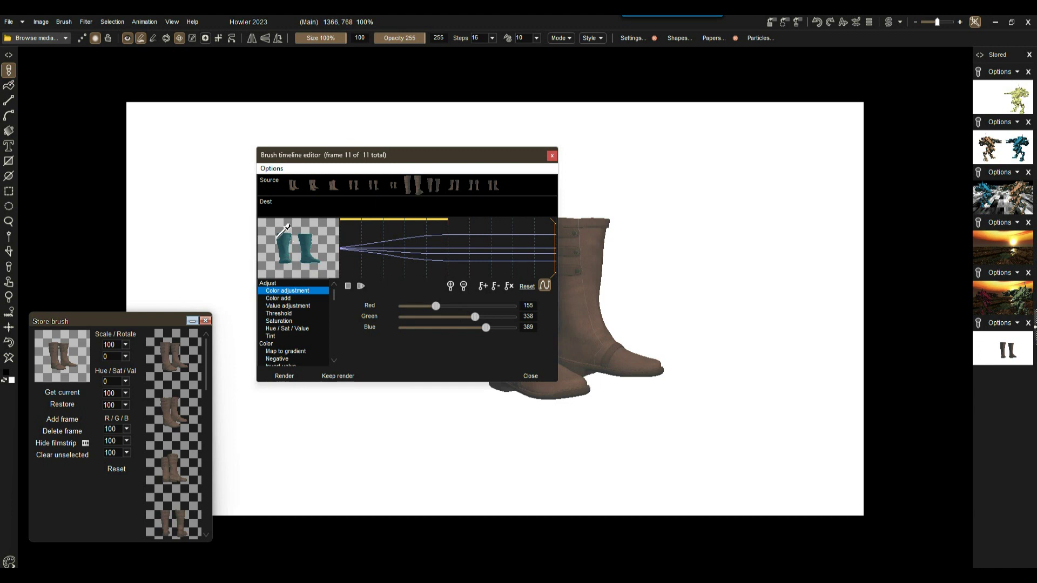
mouse_move(489, 328)
left_mouse_down()
mouse_move(461, 329)
mouse_move(506, 329)
left_mouse_up()
mouse_move(436, 307)
left_mouse_down()
mouse_move(478, 306)
mouse_move(445, 307)
left_mouse_up()
left_click(481, 285)
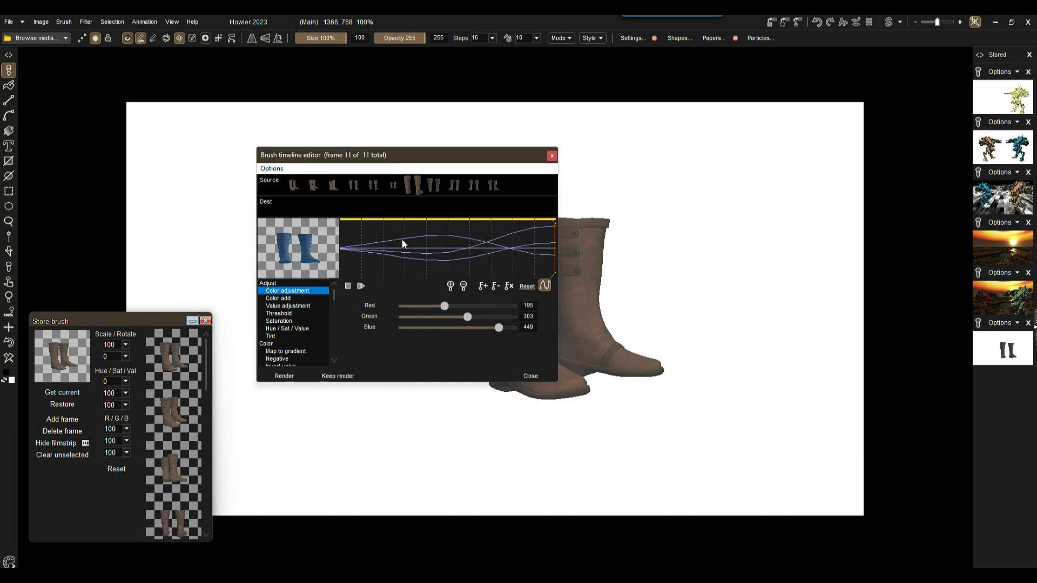
Scrub through the first frames and try a higher red value of 439 without adding a key.
mouse_move(355, 247)
left_mouse_down()
mouse_move(519, 247)
mouse_move(337, 252)
left_mouse_up()
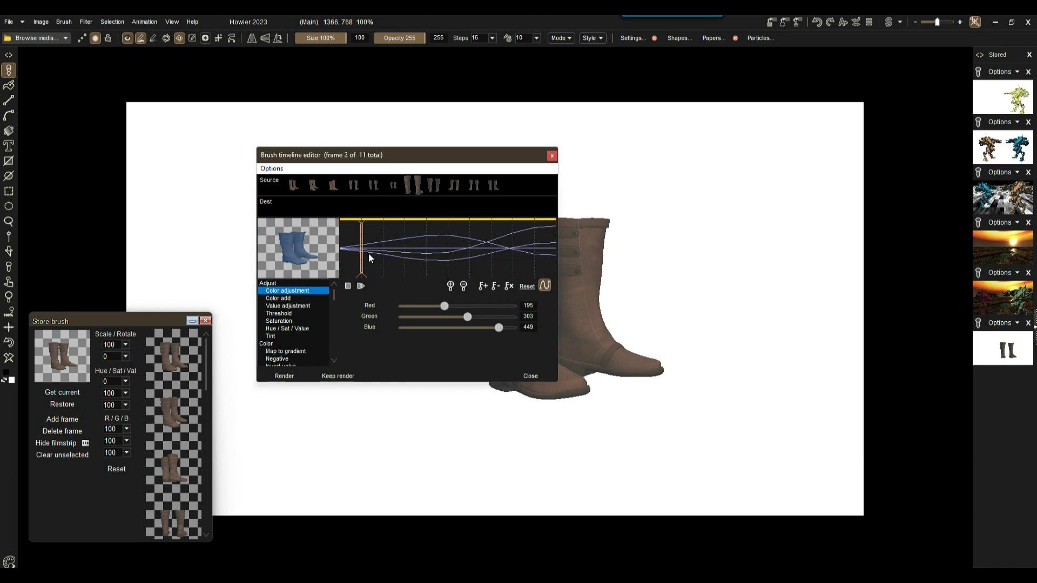
left_click_drag(362, 269, 334, 246)
left_click_drag(444, 306, 479, 305)
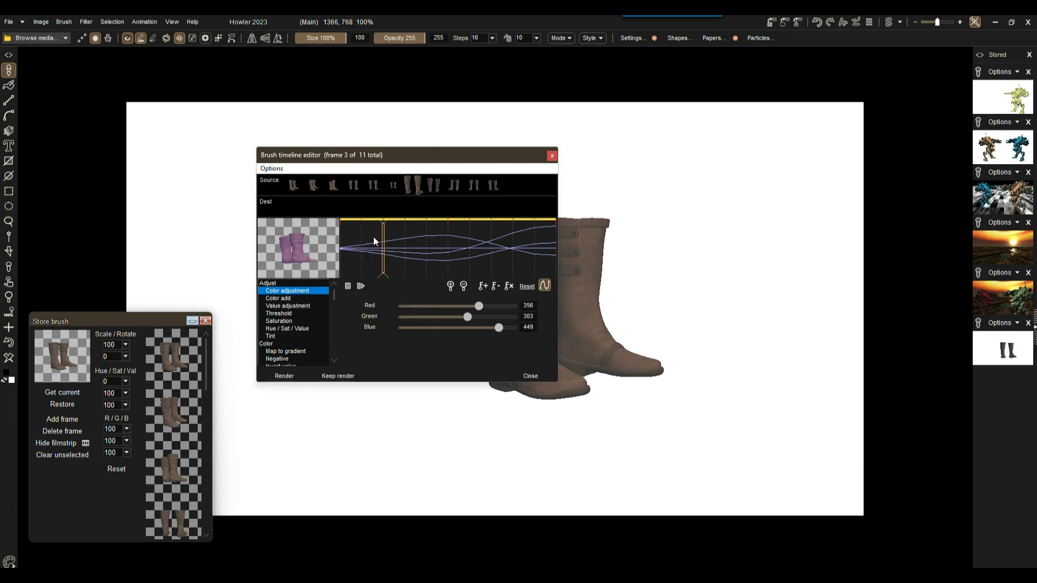
left_click_drag(479, 306, 497, 306)
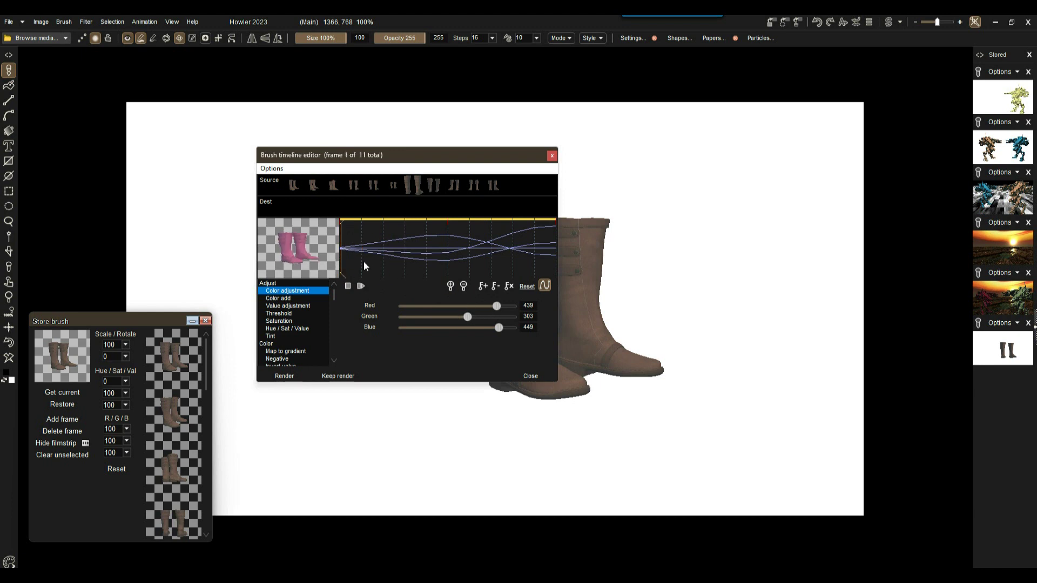
Render the keyed color adjustment across all brush frames and keep the result as the new source.
left_click(286, 376)
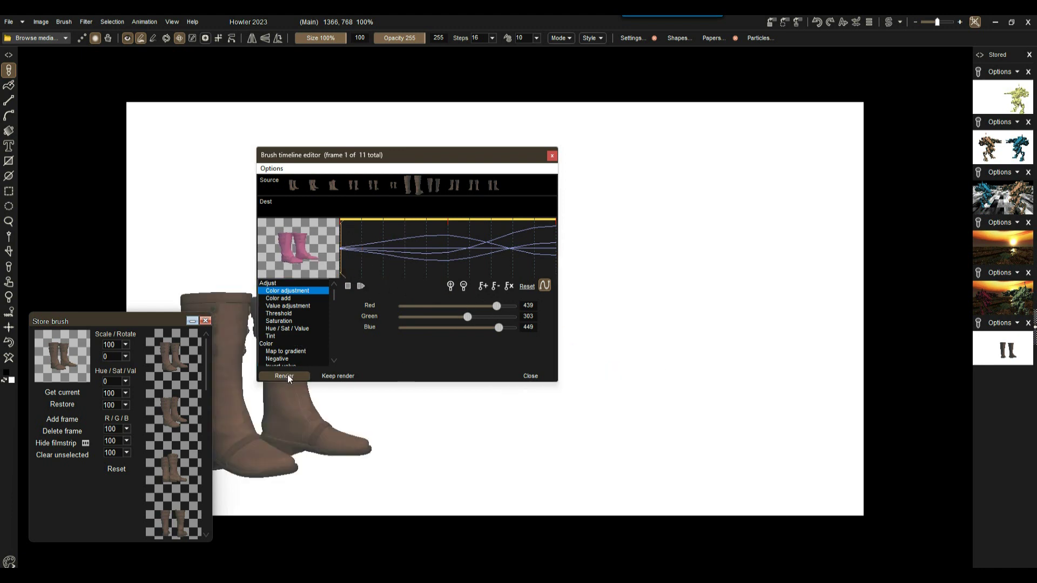
mouse_move(404, 238)
left_mouse_down()
mouse_move(396, 242)
mouse_move(521, 244)
mouse_move(448, 243)
left_mouse_up()
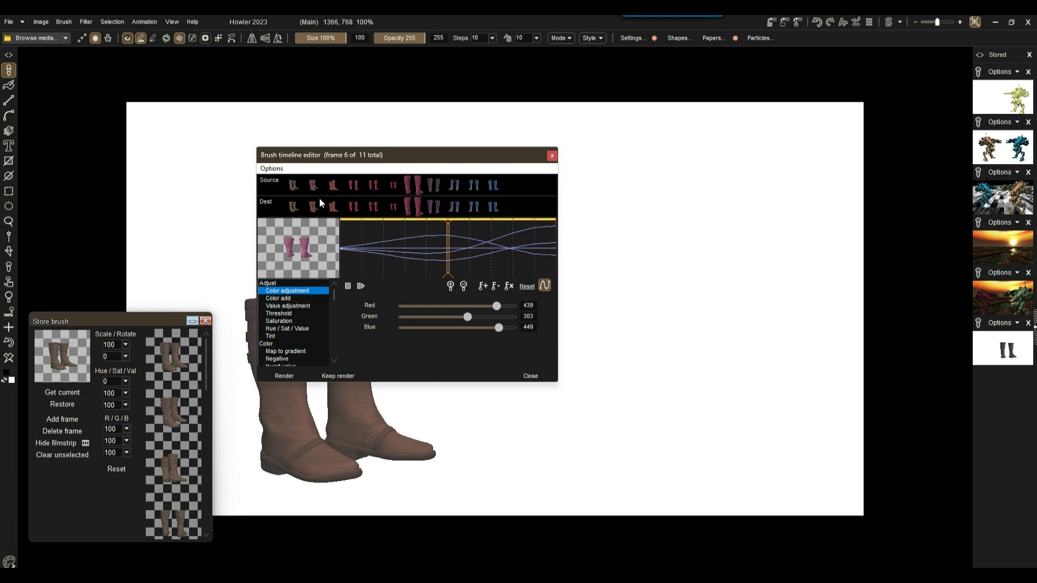
Choose Value adjustment at frame 1 and set value 119, brightness 111, contrast 149 and gamma 104.
left_click(282, 306)
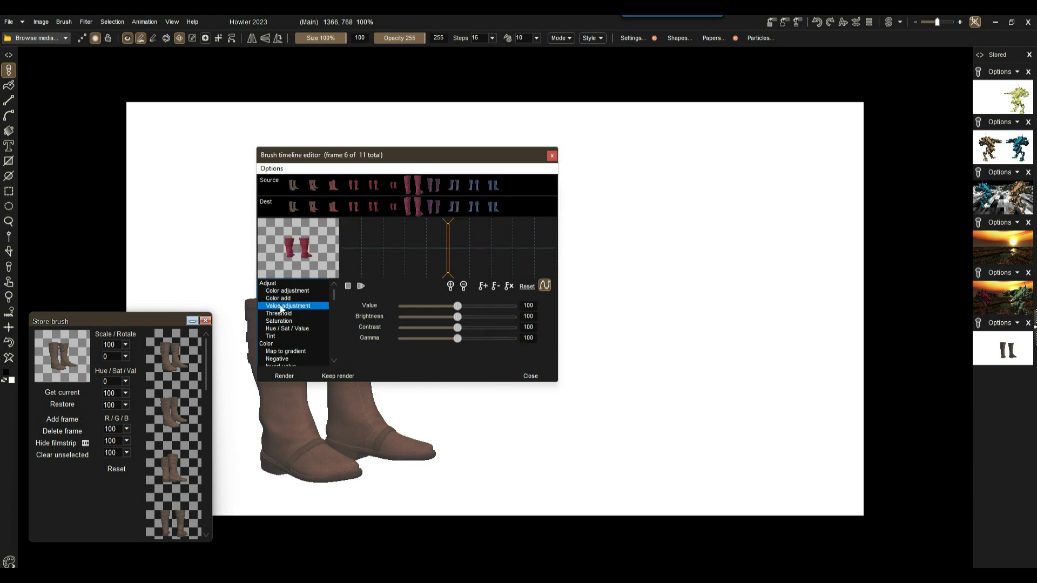
left_click_drag(378, 261, 339, 263)
mouse_move(457, 327)
left_mouse_down()
mouse_move(495, 329)
mouse_move(481, 329)
mouse_move(467, 307)
mouse_move(477, 329)
left_mouse_up()
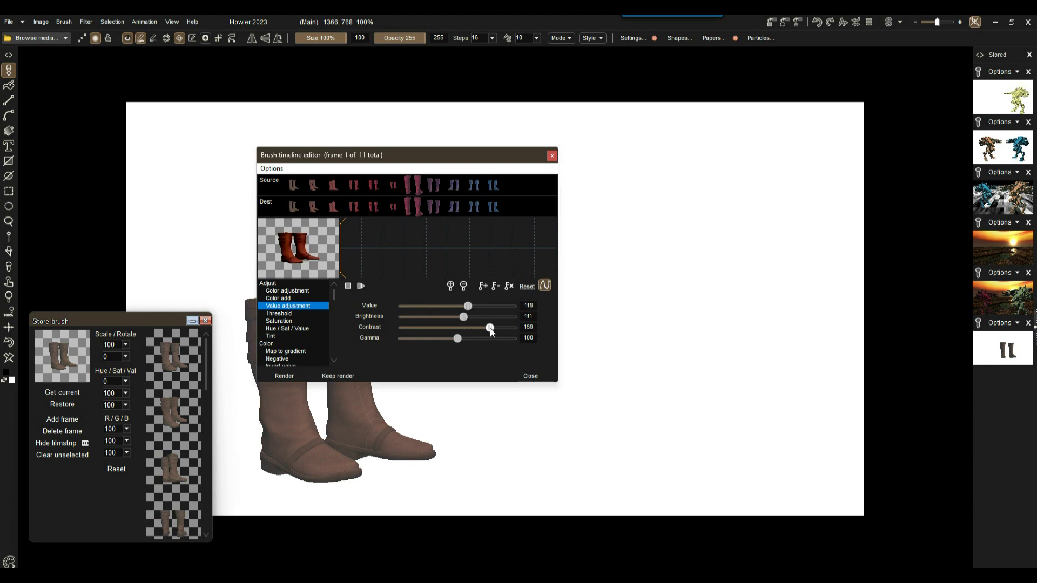
left_click_drag(488, 328, 484, 328)
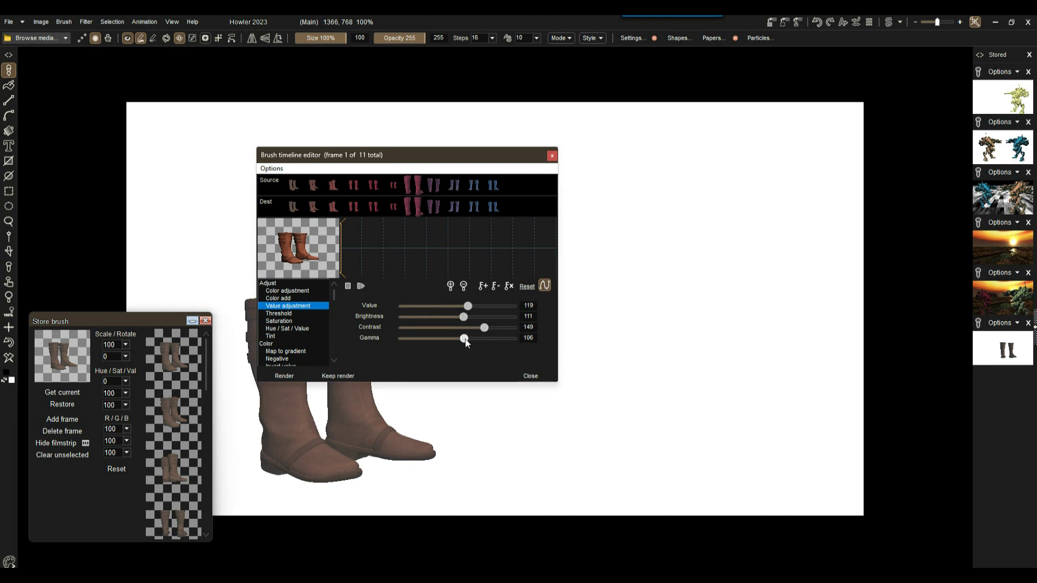
left_click_drag(464, 338, 462, 338)
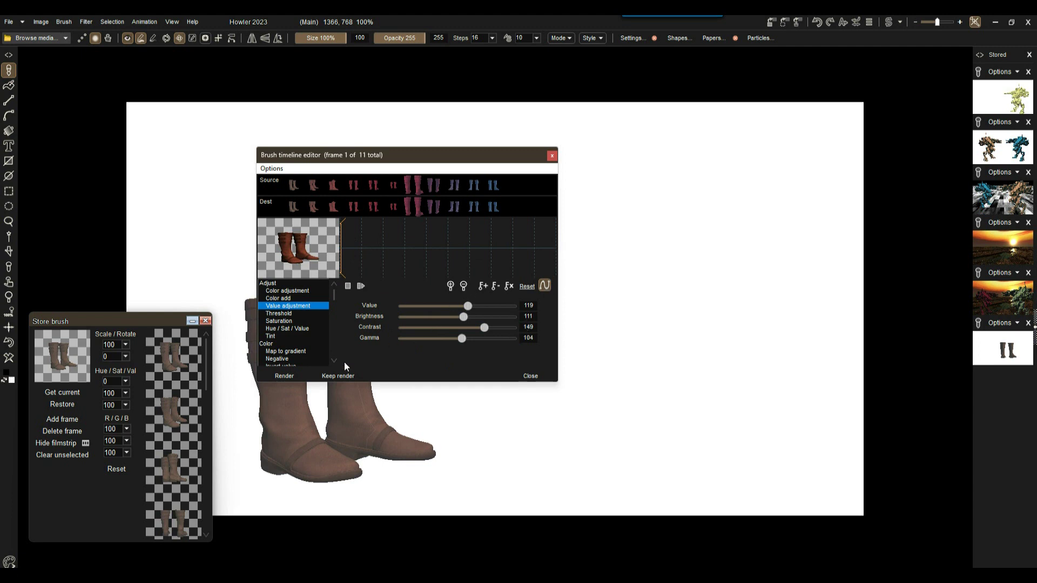
Render the value adjustment across the boots frames and close the brush timeline editor.
left_click(281, 375)
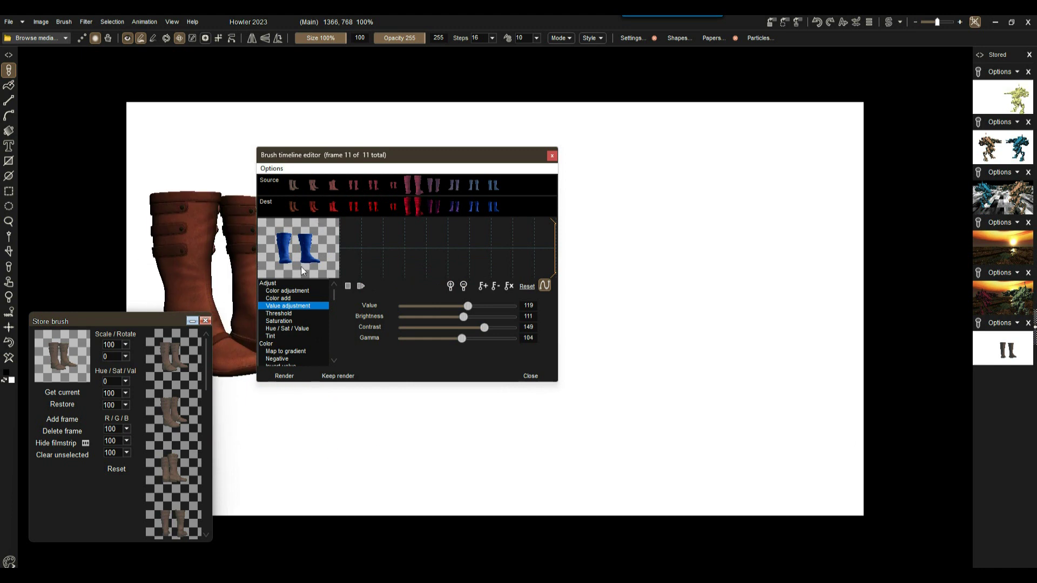
left_click_drag(341, 155, 724, 177)
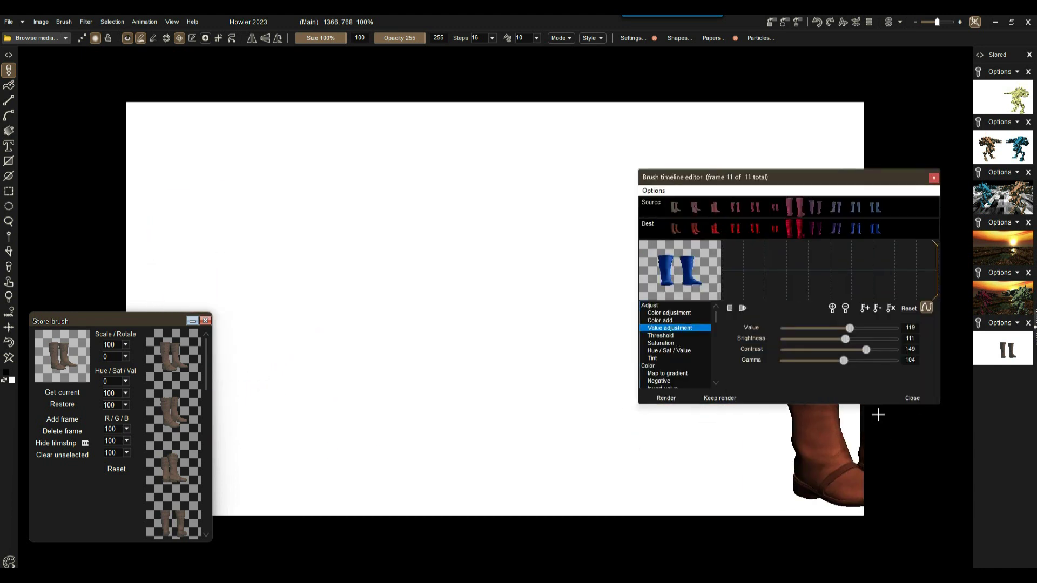
left_click(912, 398)
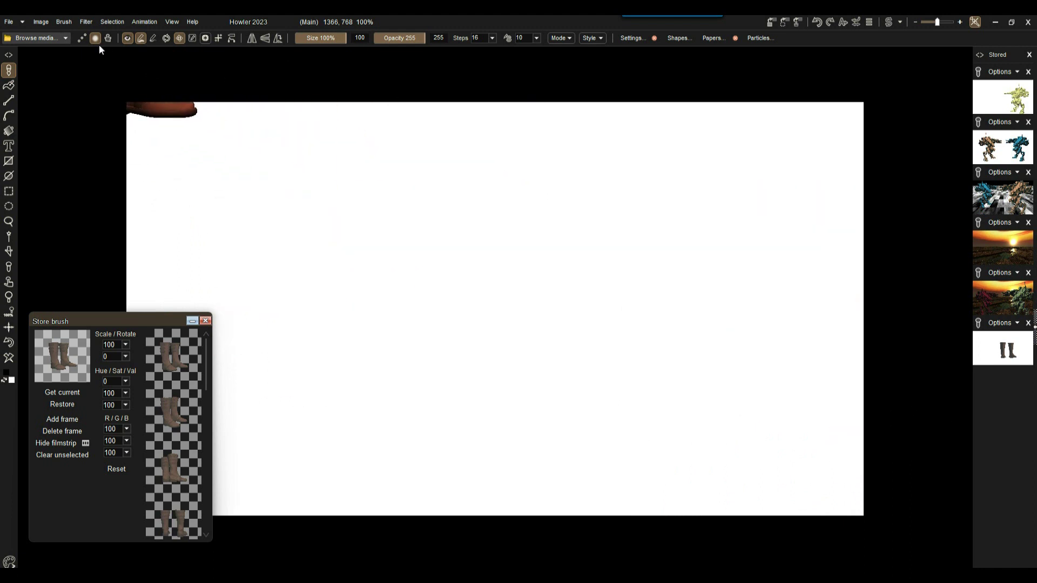
Paint a test stroke of the recolored boots brush across the canvas and clear the canvas.
mouse_move(347, 256)
left_mouse_down()
mouse_move(481, 281)
mouse_move(659, 270)
mouse_move(773, 286)
mouse_move(341, 301)
mouse_move(574, 391)
mouse_move(688, 317)
mouse_move(283, 424)
mouse_move(798, 384)
left_mouse_up()
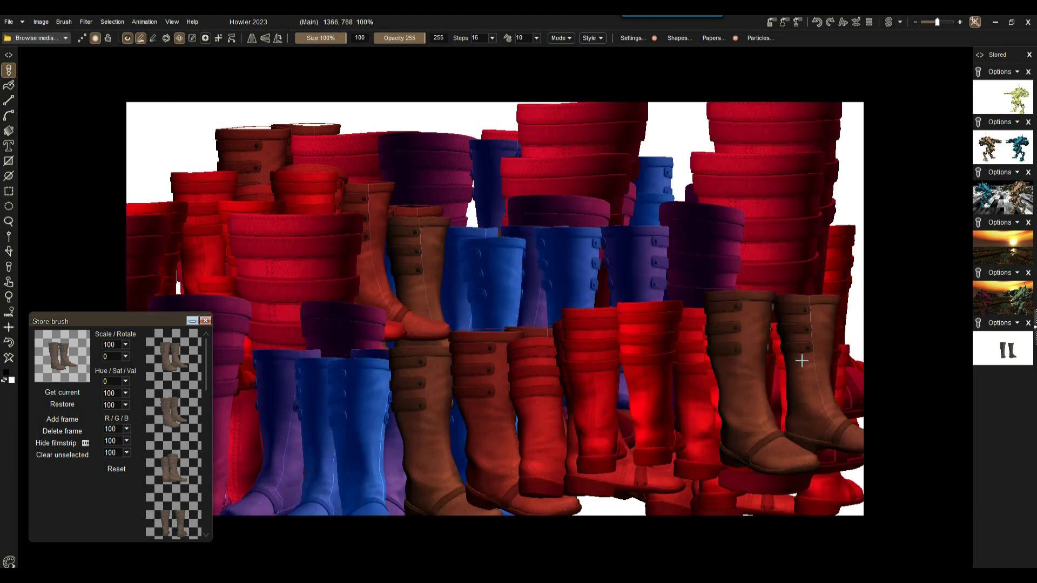
mouse_move(118, 322)
left_mouse_down()
mouse_move(120, 306)
mouse_move(116, 333)
left_mouse_up()
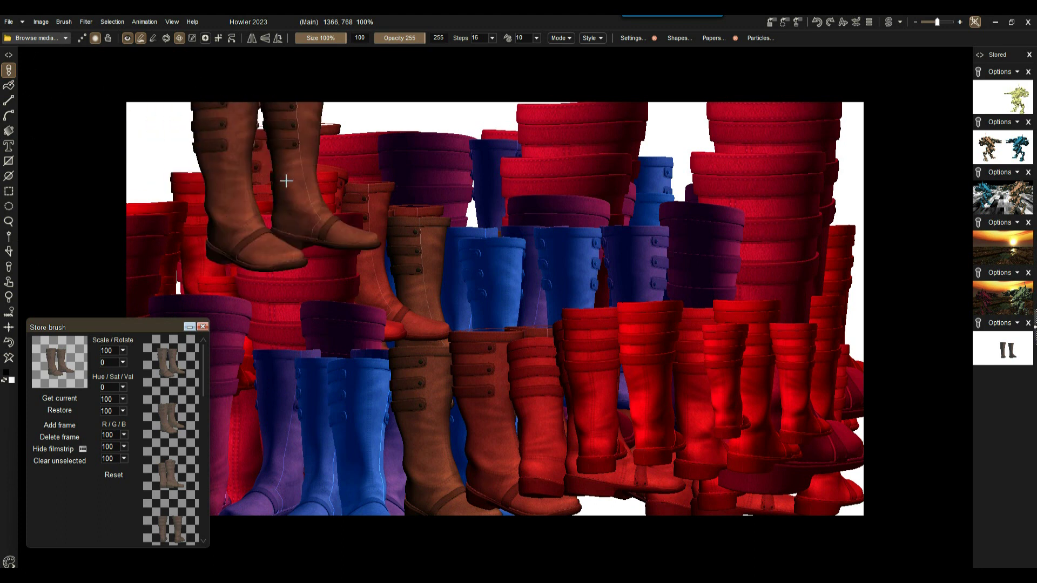
left_click(7, 358)
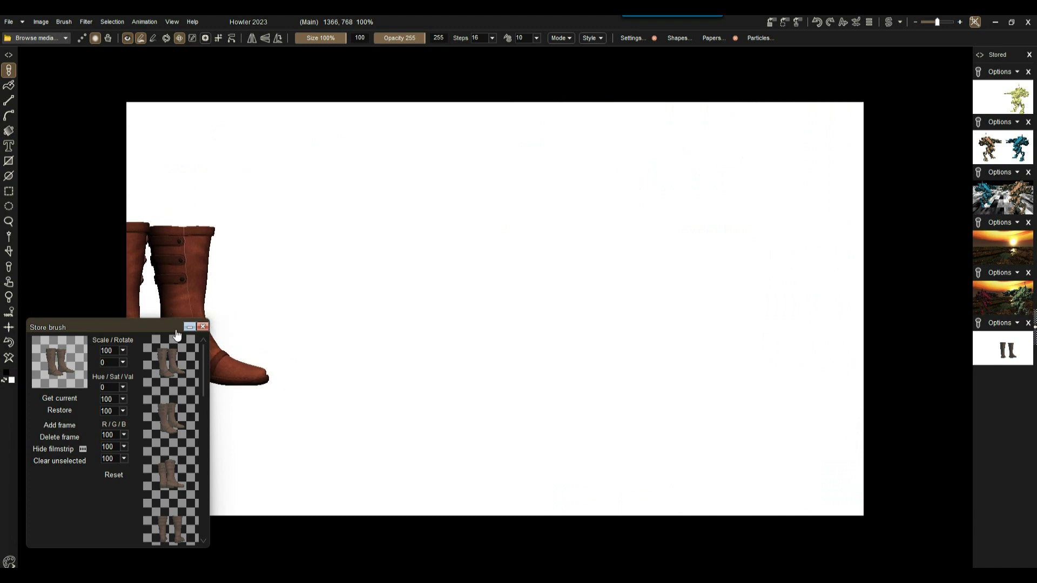
Switch to DAZ Studio, start a new scene without saving the boots scene, and widen the content category list.
key("alt+Tab")
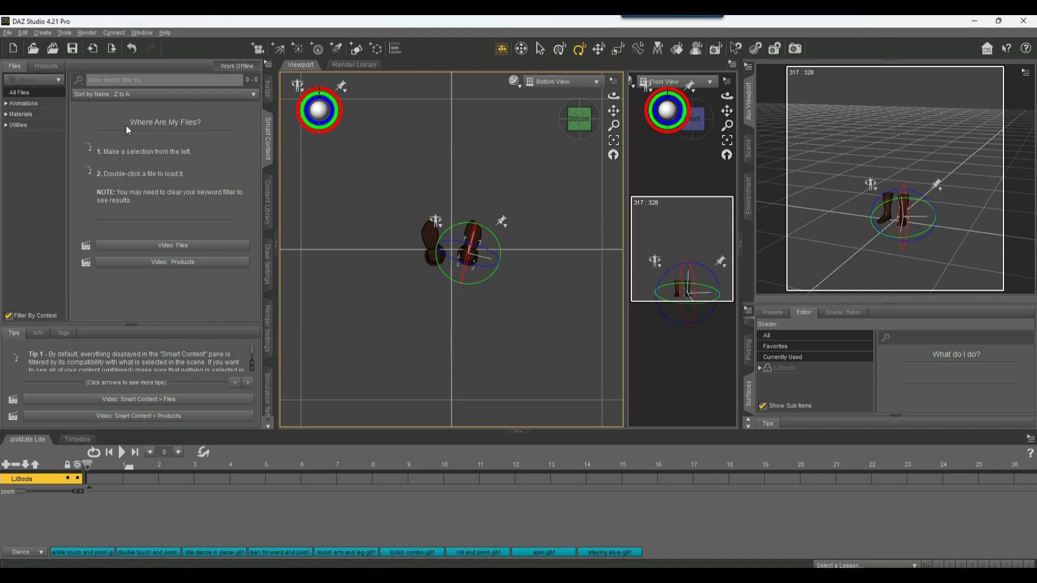
left_click(7, 32)
left_click(22, 46)
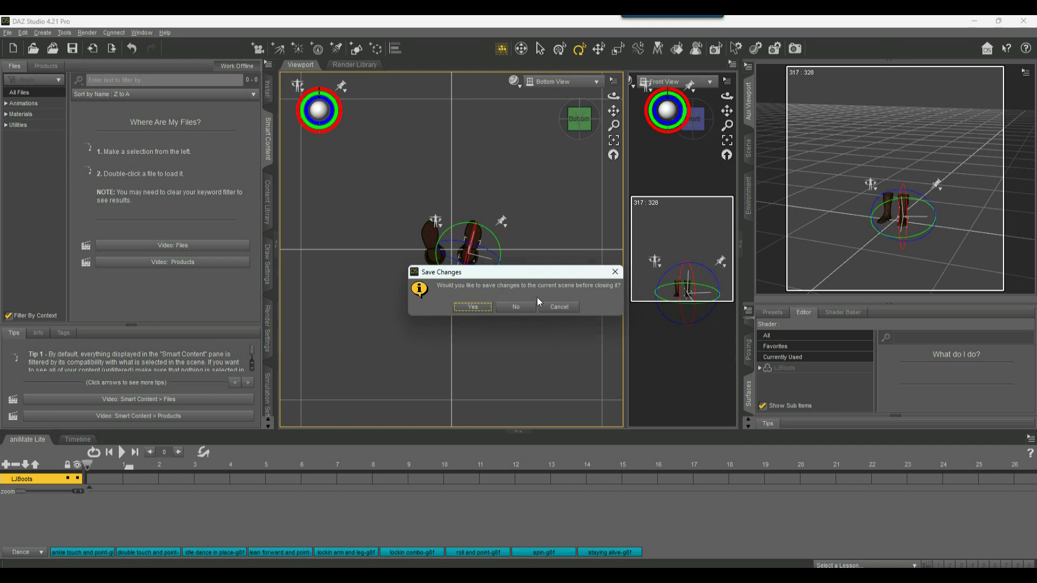
left_click(505, 307)
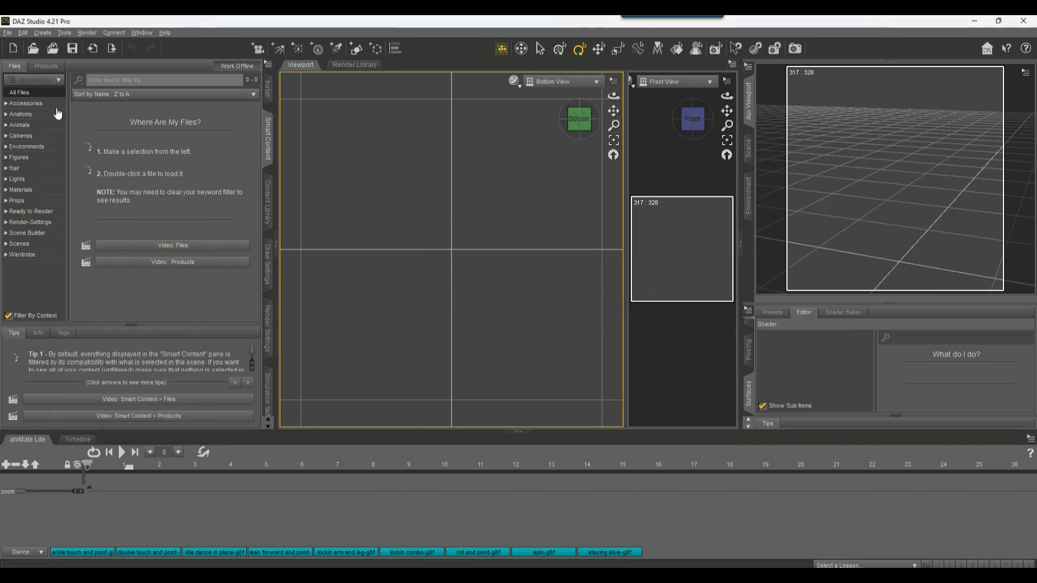
left_click_drag(67, 114, 124, 117)
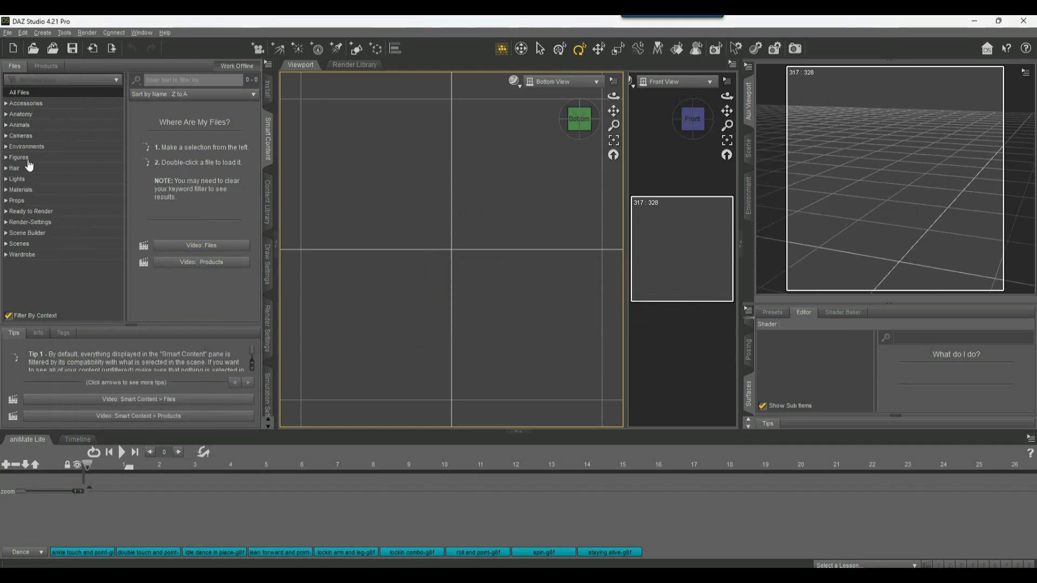
Try an untextured camel actor from the Animals category, and discard that scene without saving.
left_click(21, 126)
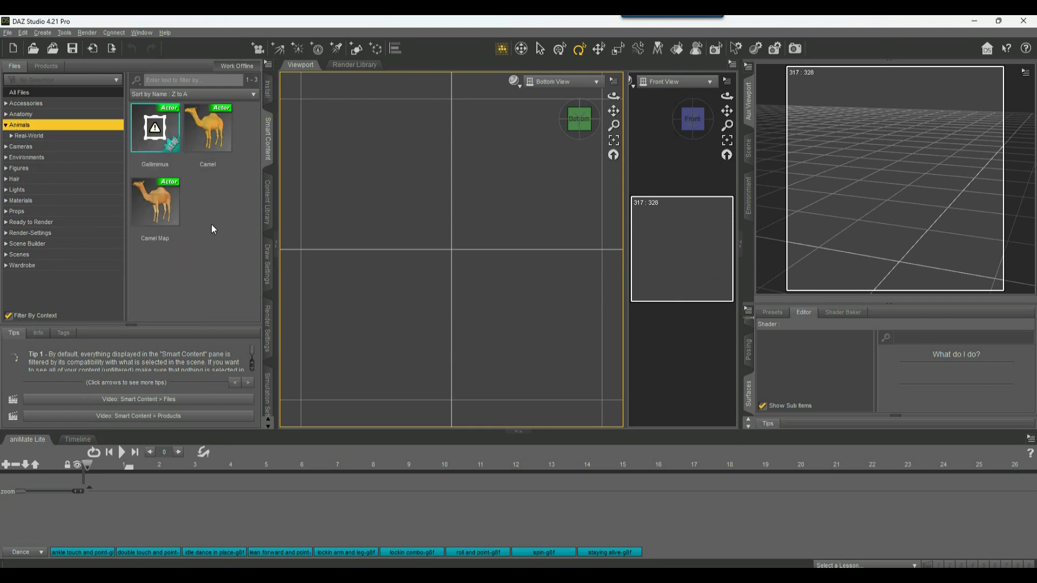
double_click(155, 200)
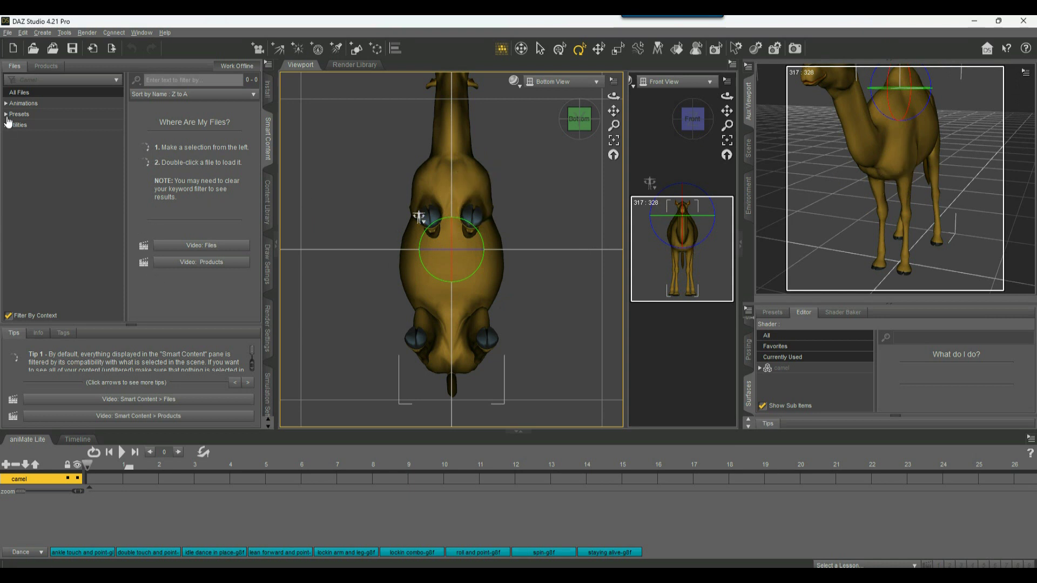
left_click(8, 32)
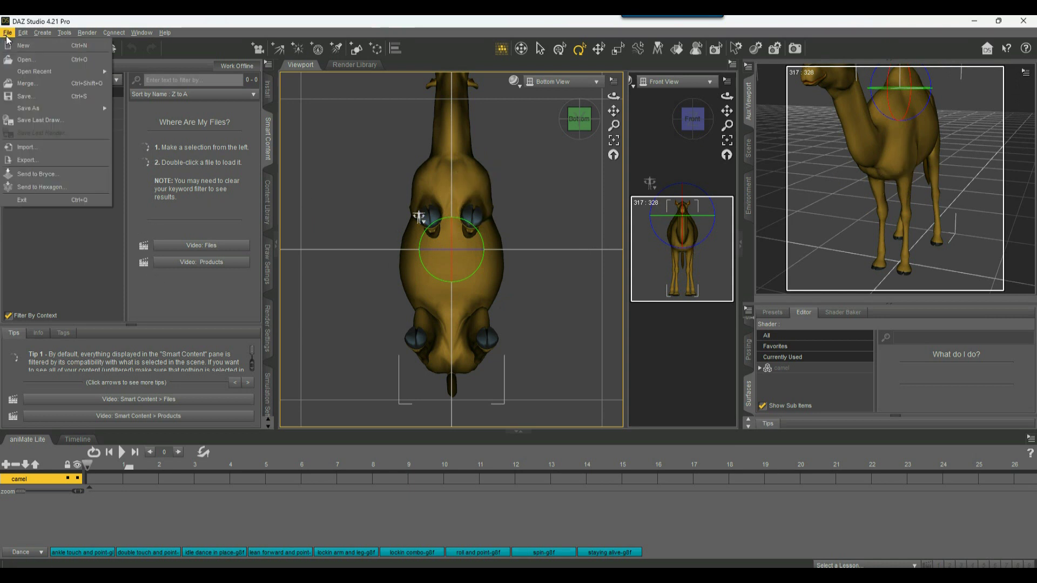
left_click(28, 44)
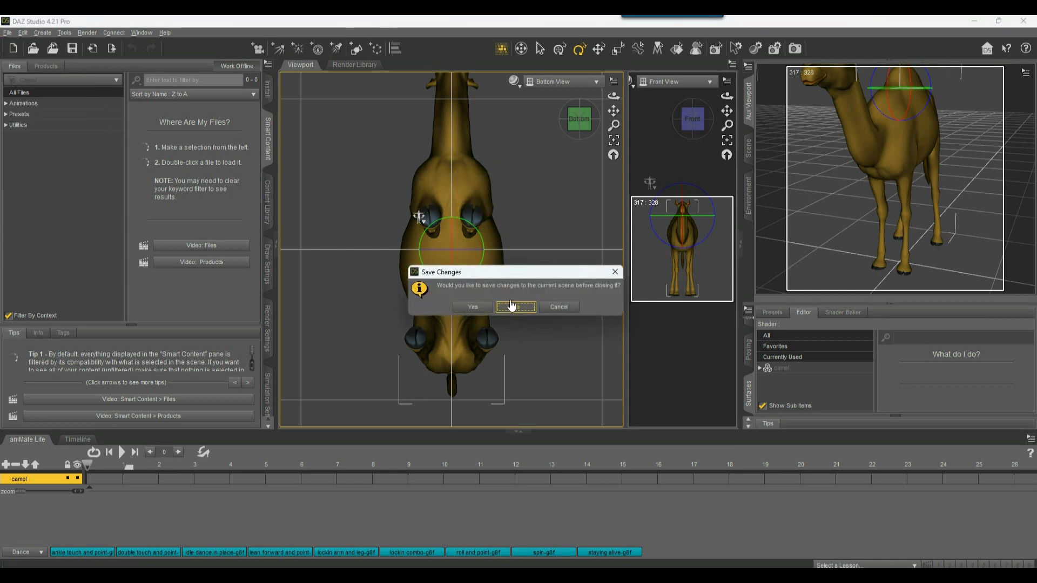
left_click(514, 305)
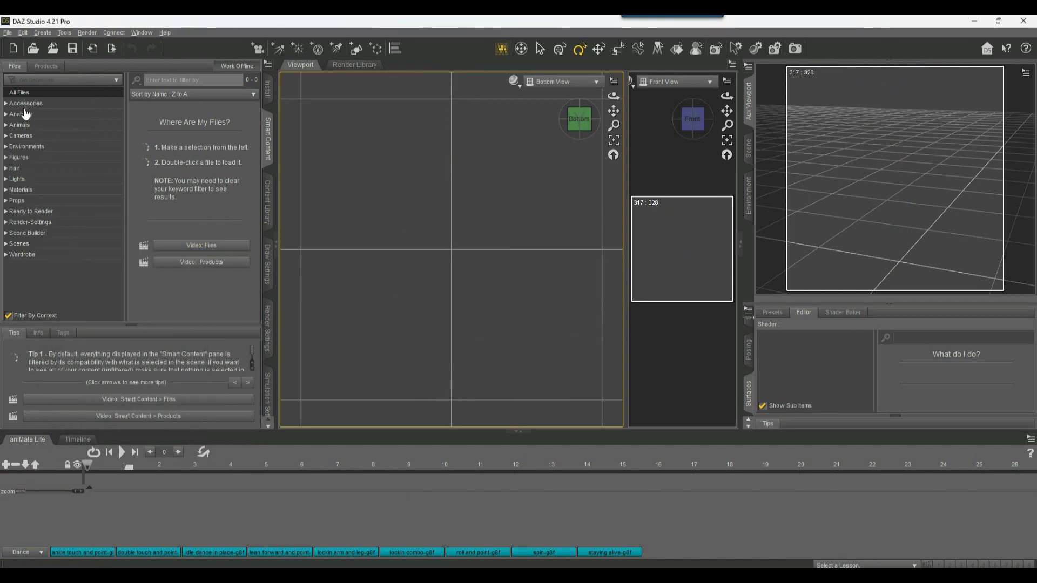
Load the Camel Map actor from the Animals category and select a section of the camel's body in the bottom view.
left_click(9, 126)
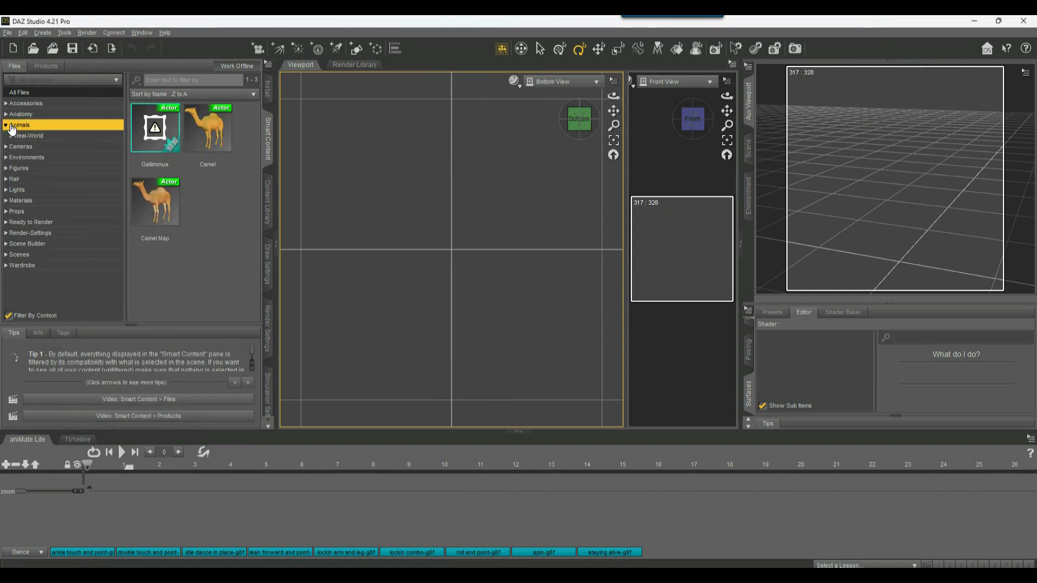
double_click(157, 203)
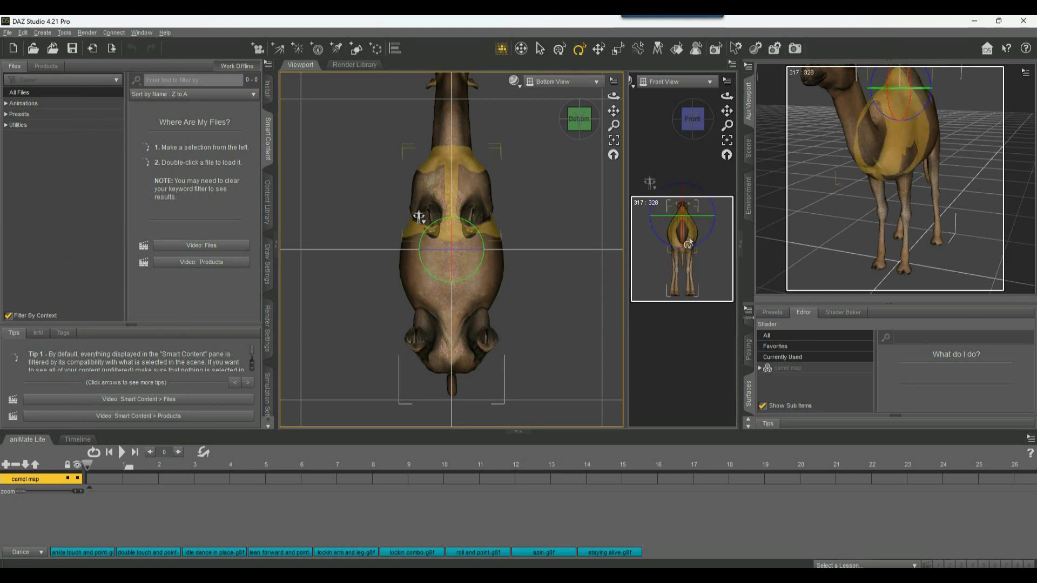
left_click(456, 244)
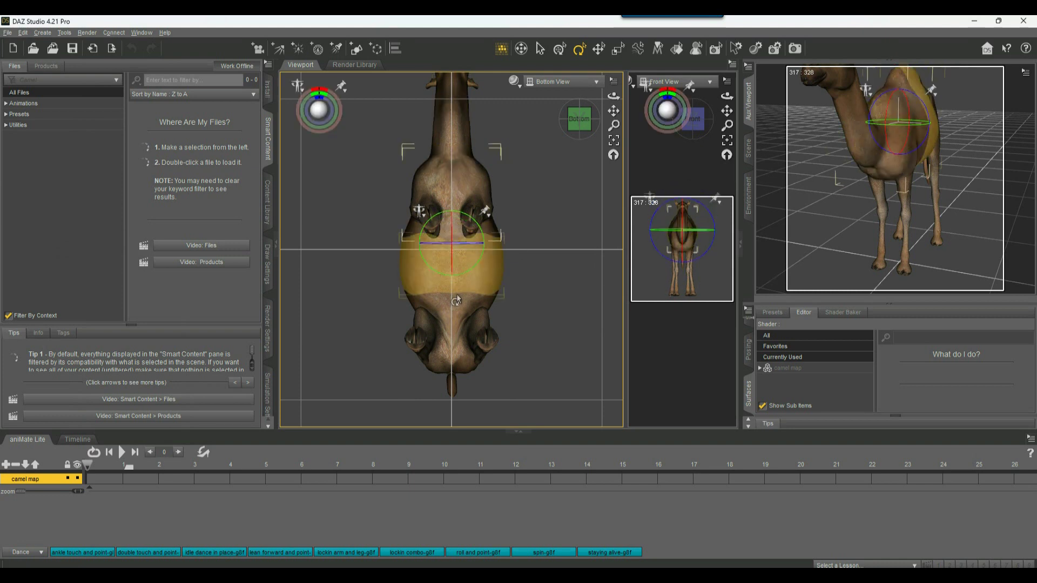
left_click(458, 277)
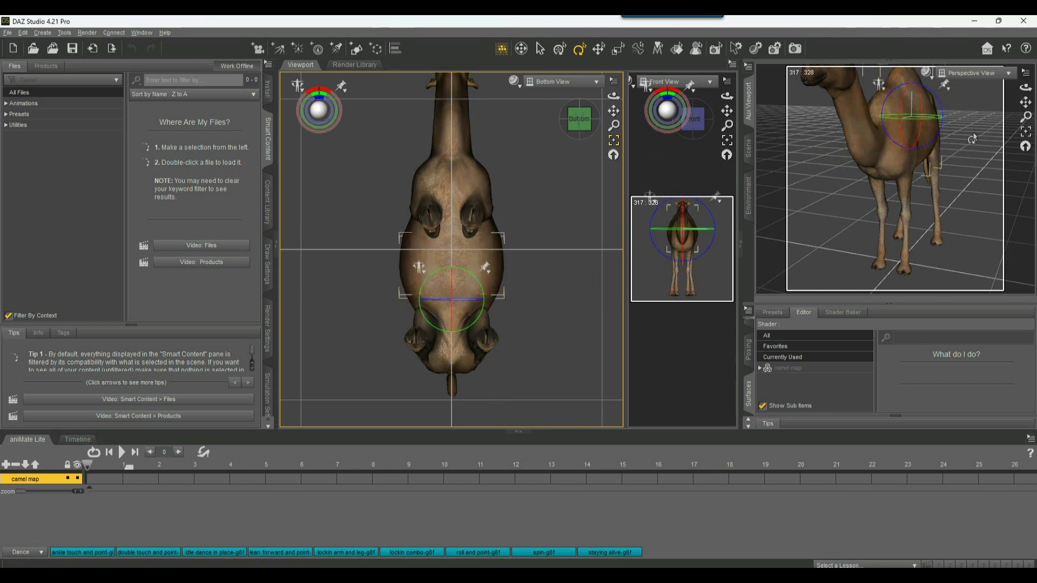
Start exporting the camel as a Wavefront Object named camel-mapped-2.obj in the DazStudio folder.
left_click(8, 32)
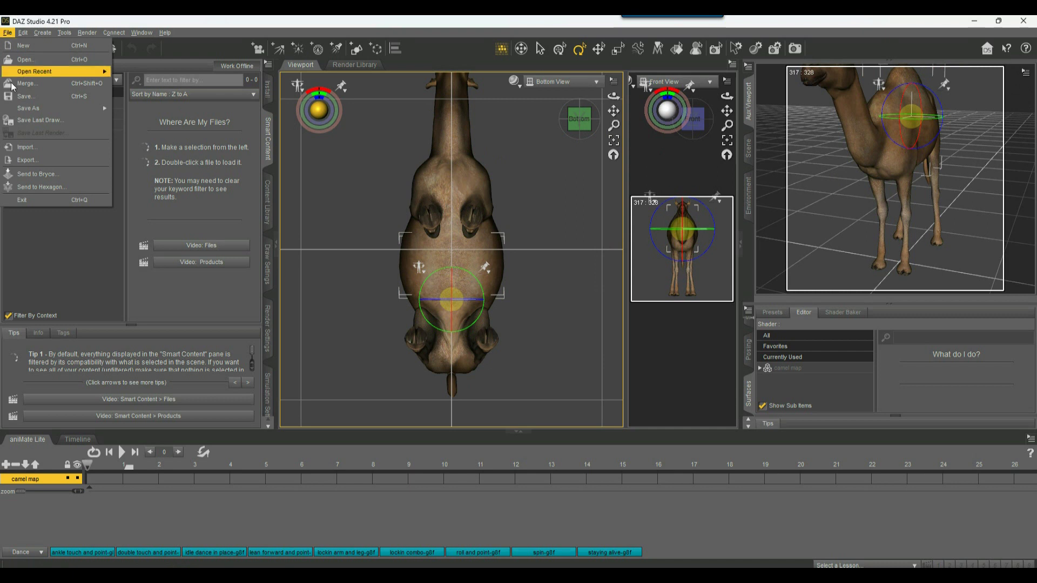
left_click(27, 160)
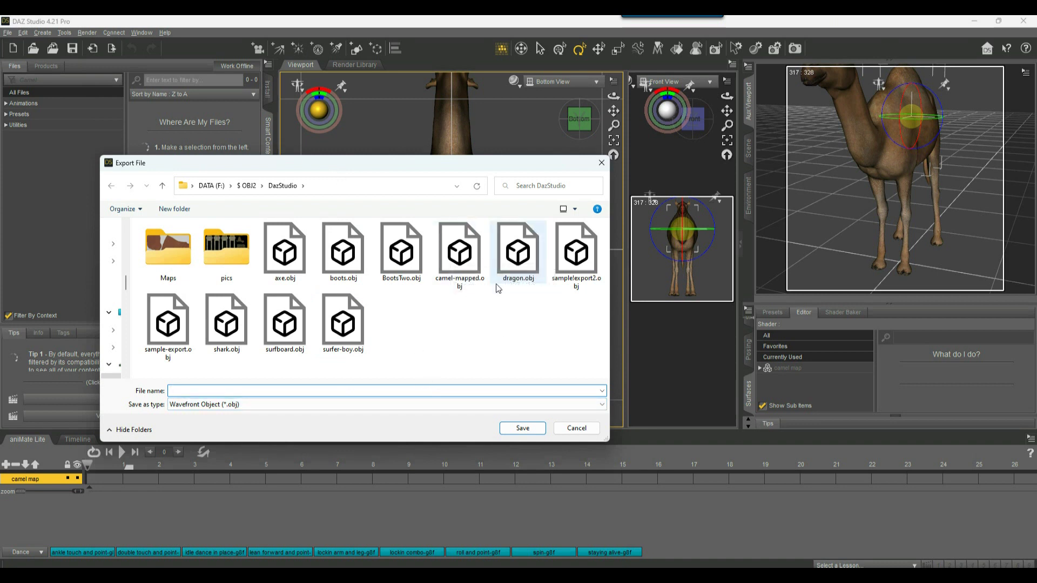
left_click(463, 251)
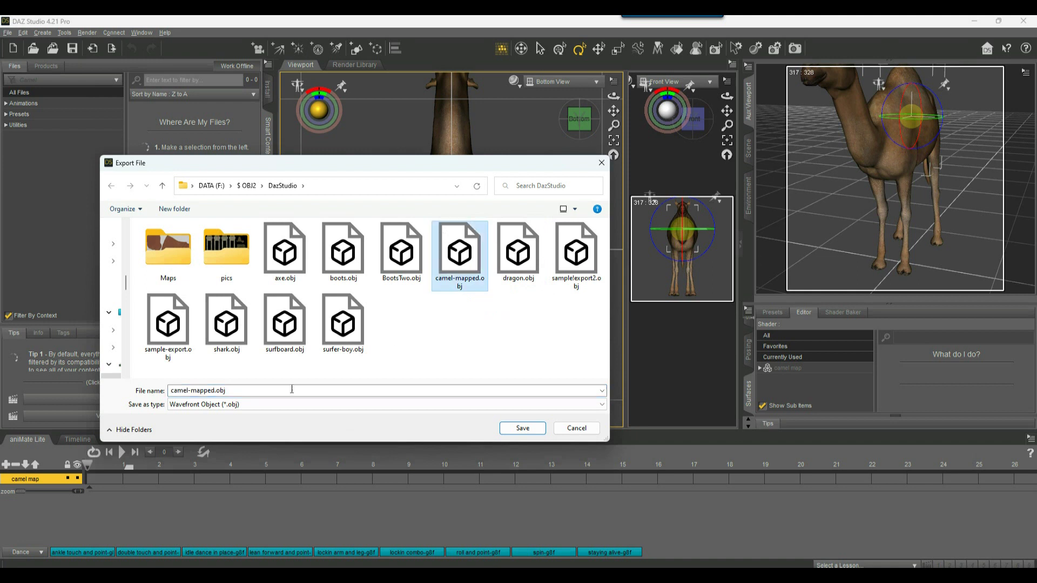
left_click(211, 391)
left_click(211, 392)
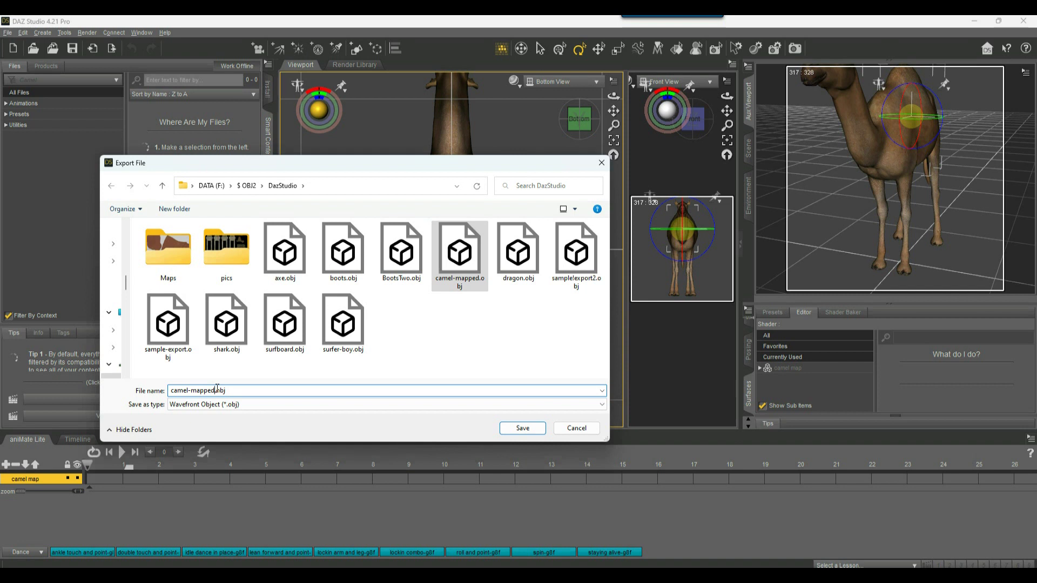
type("-2")
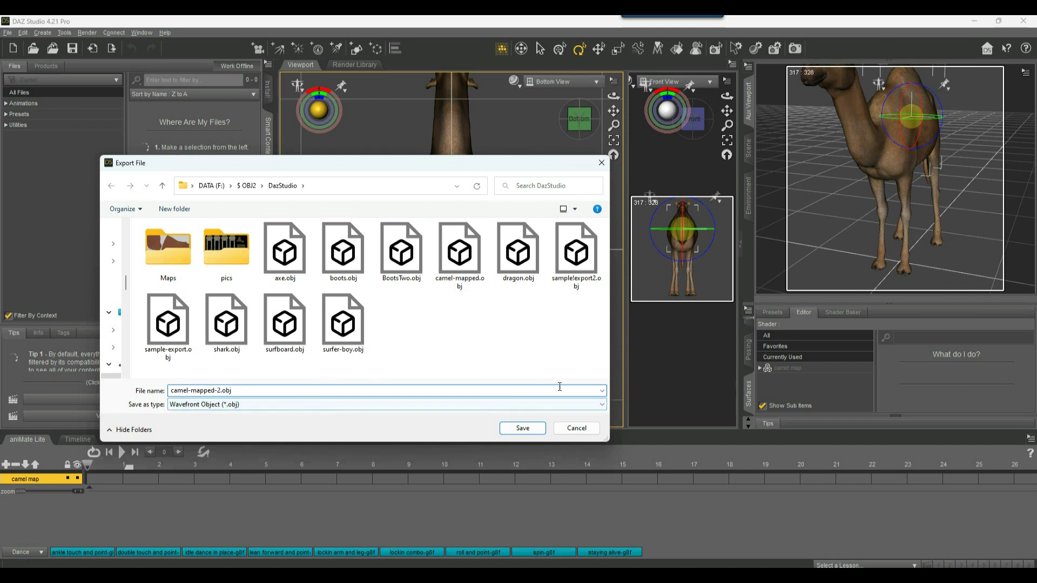
left_click(523, 427)
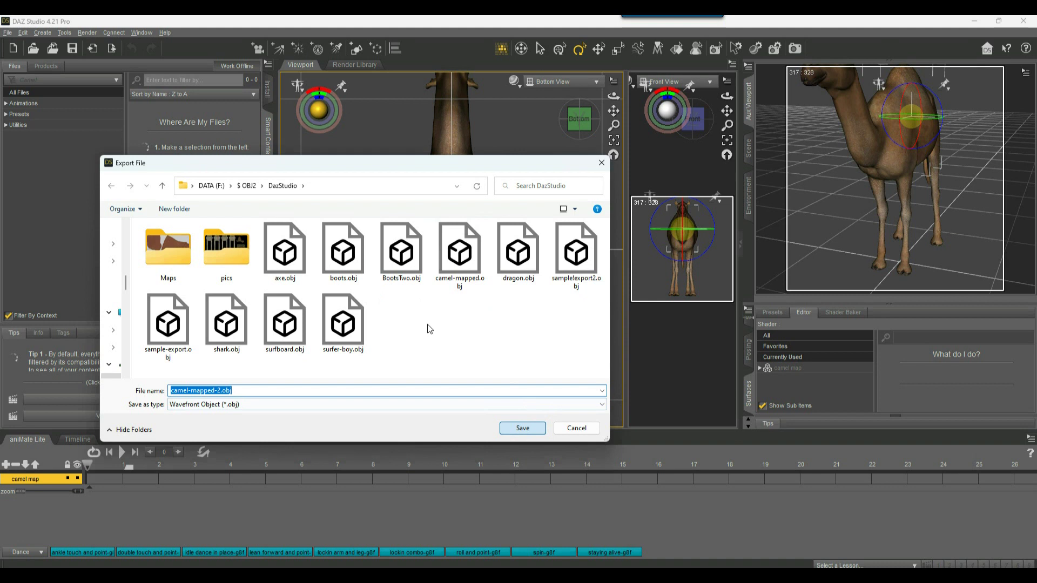
left_click(523, 428)
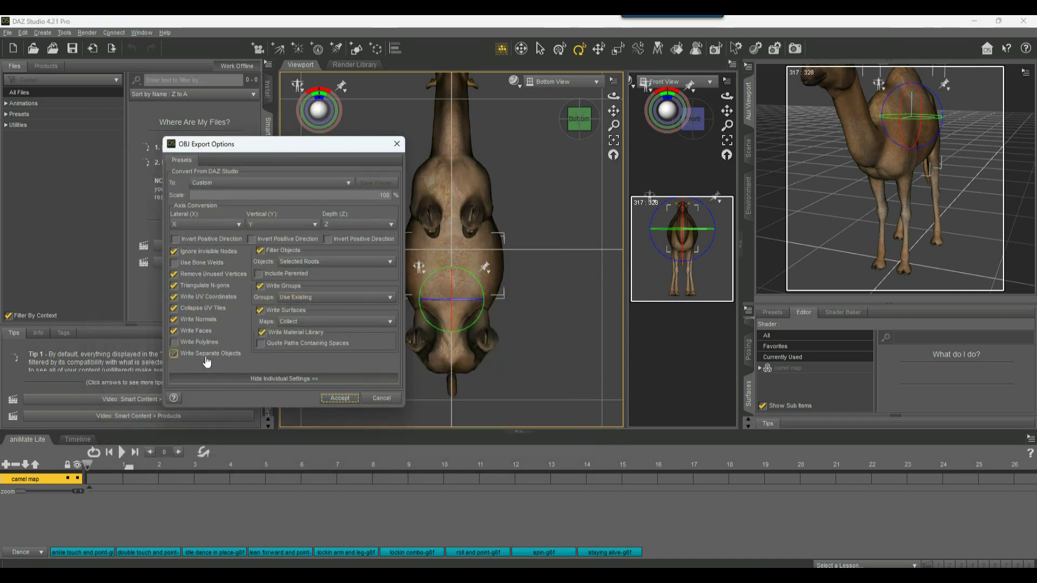
Turn off Write Separate Objects in the OBJ export options and run the export.
left_click(187, 321)
left_click(201, 355)
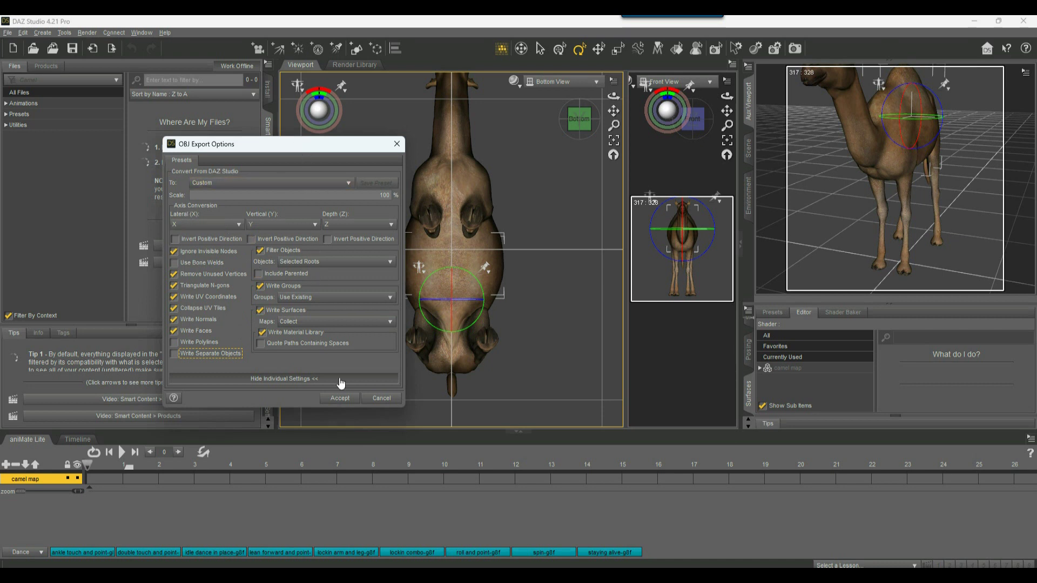
left_click(335, 399)
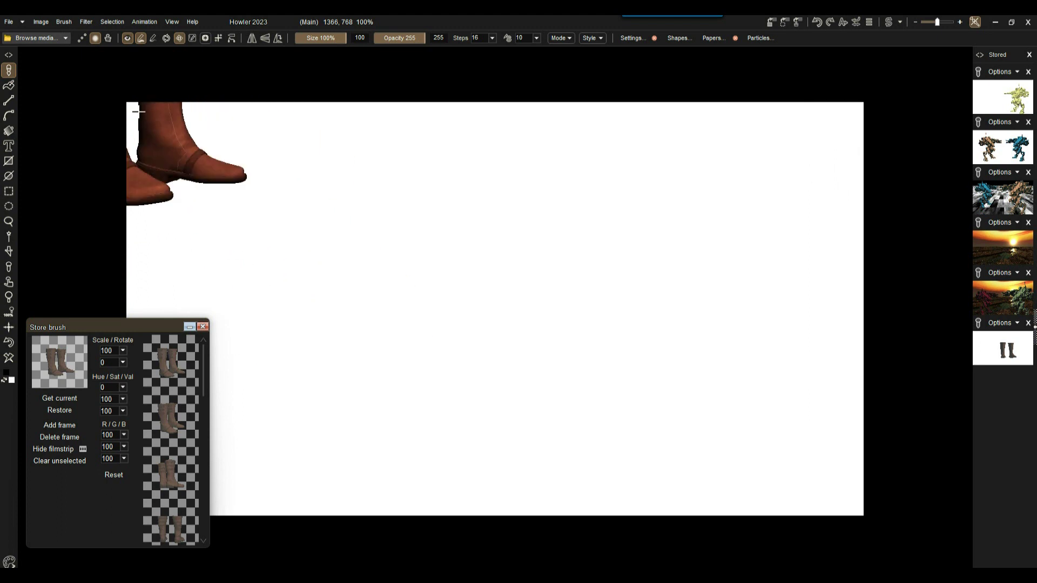
In Howler, store a managed copy of the recolored boots brush and collapse both stored-brush windows into small thumbnails.
left_click(65, 21)
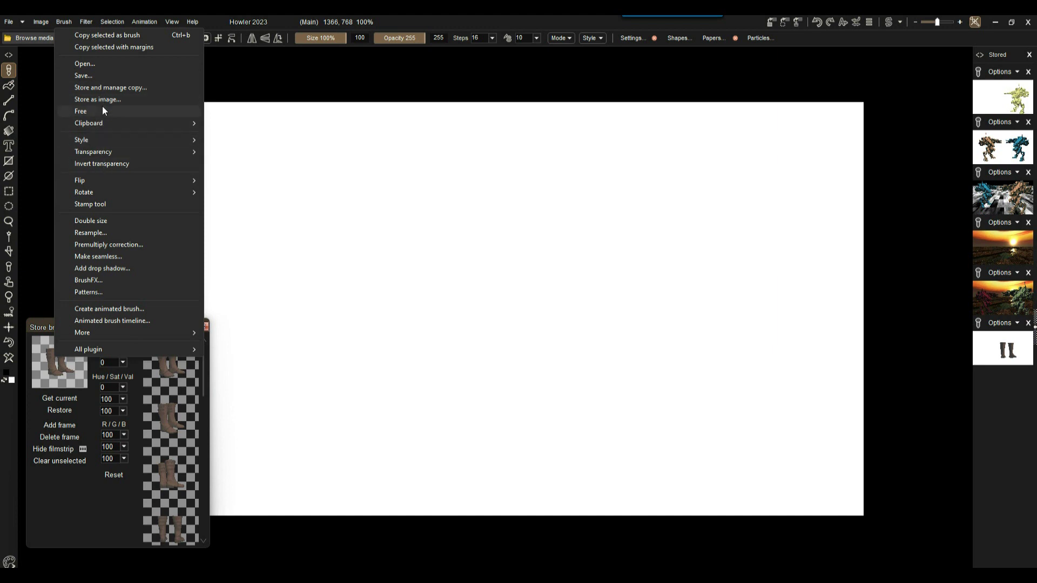
left_click(106, 86)
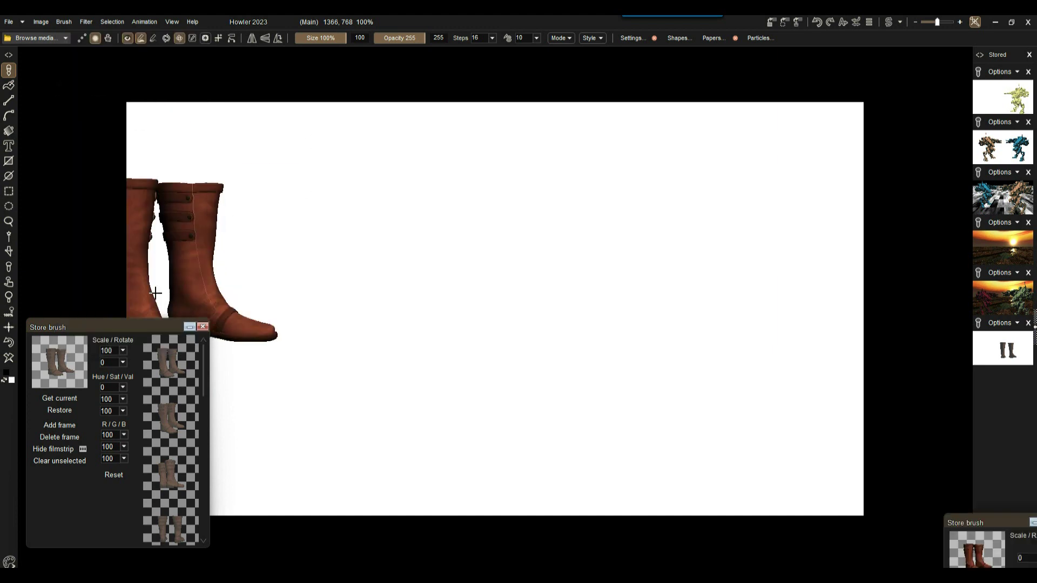
mouse_move(118, 325)
left_mouse_down()
mouse_move(228, 304)
mouse_move(120, 270)
left_mouse_up()
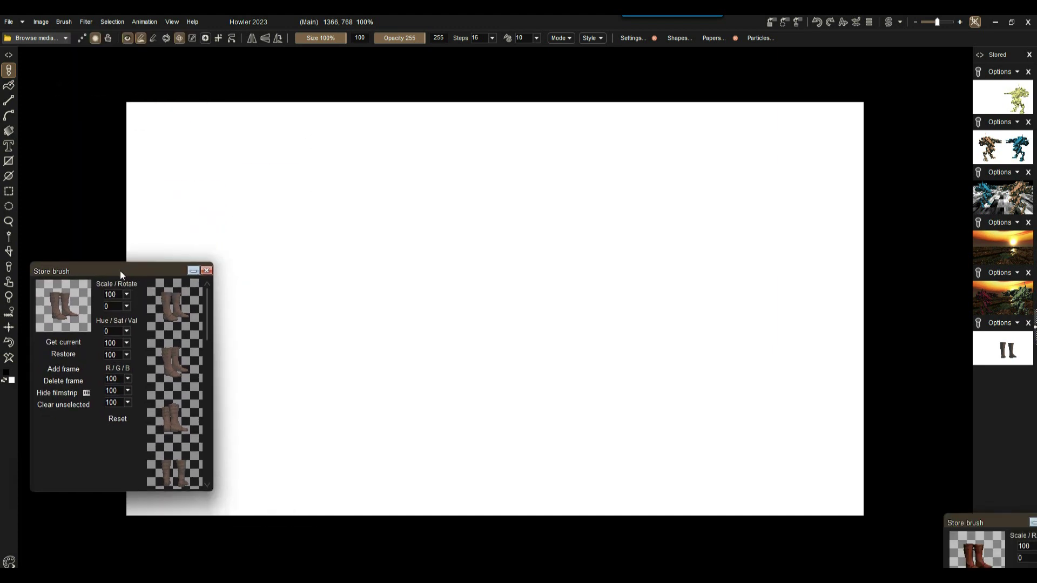
left_click(194, 269)
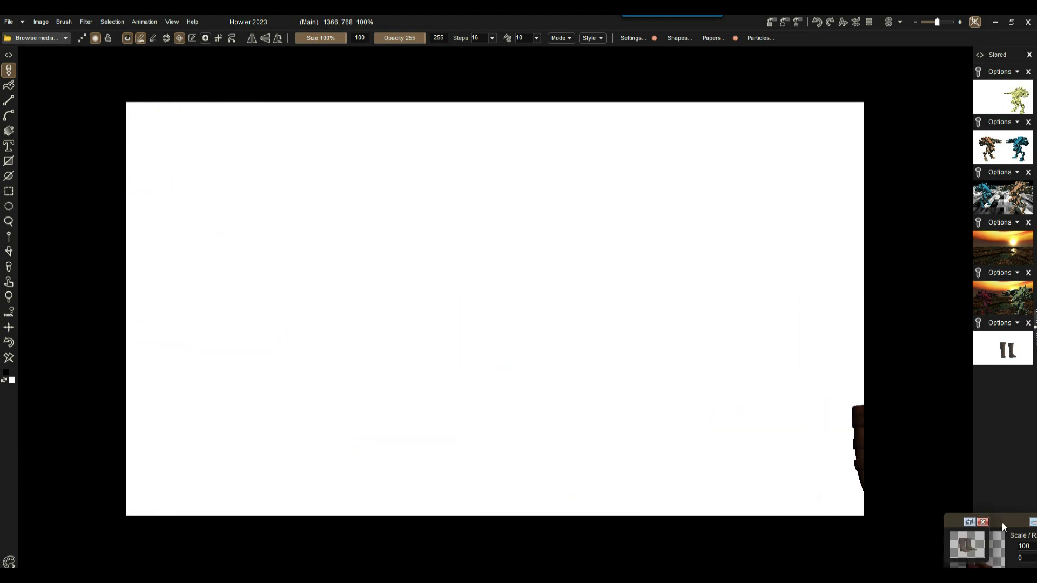
left_click_drag(956, 520, 896, 491)
left_click_drag(993, 527, 944, 403)
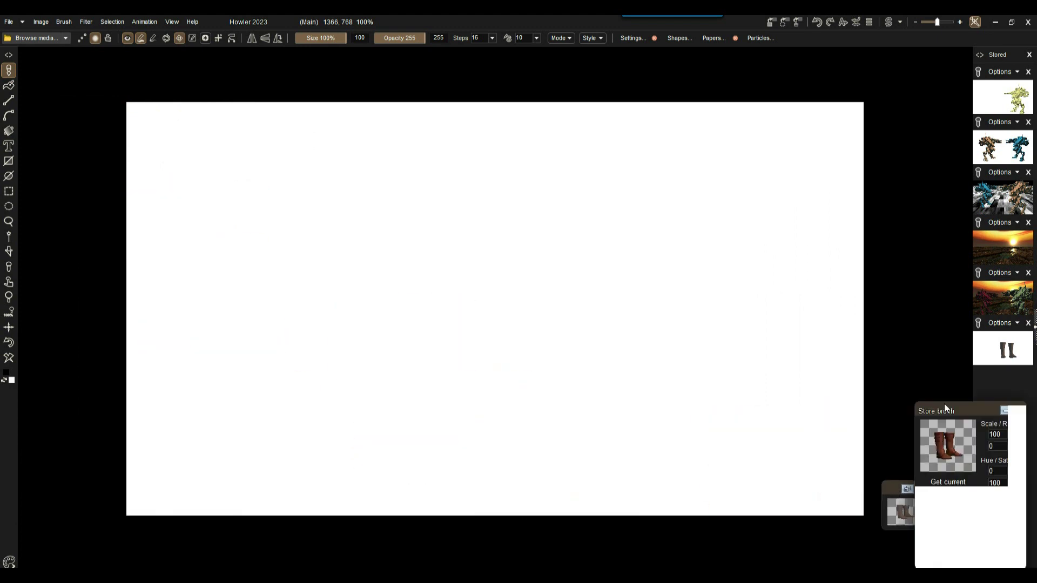
left_click(1003, 399)
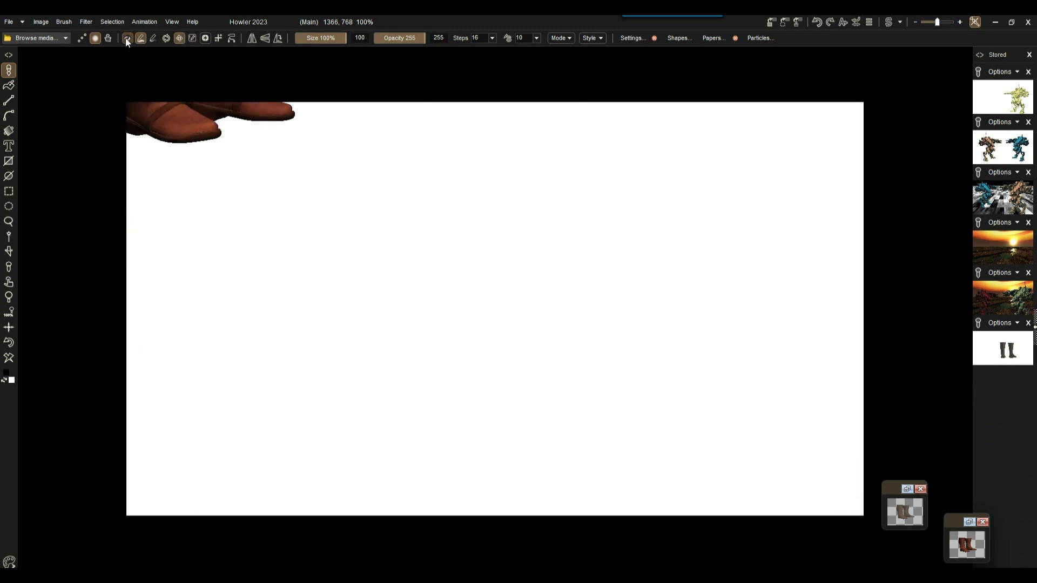
Open the Render geometry filter and load camel-mapped-2.obj from the DazStudio folder.
left_click(85, 22)
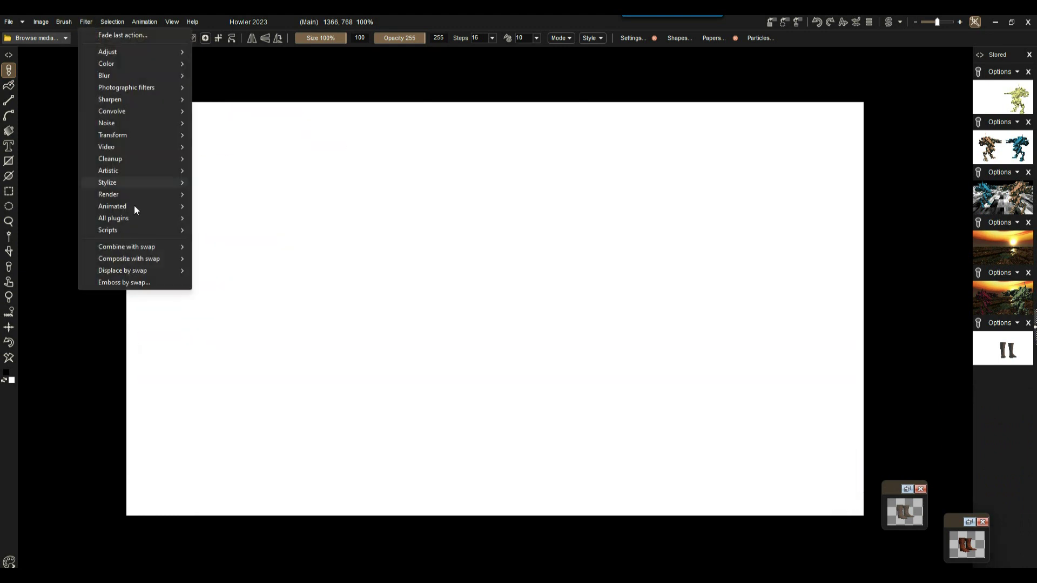
mouse_move(117, 193)
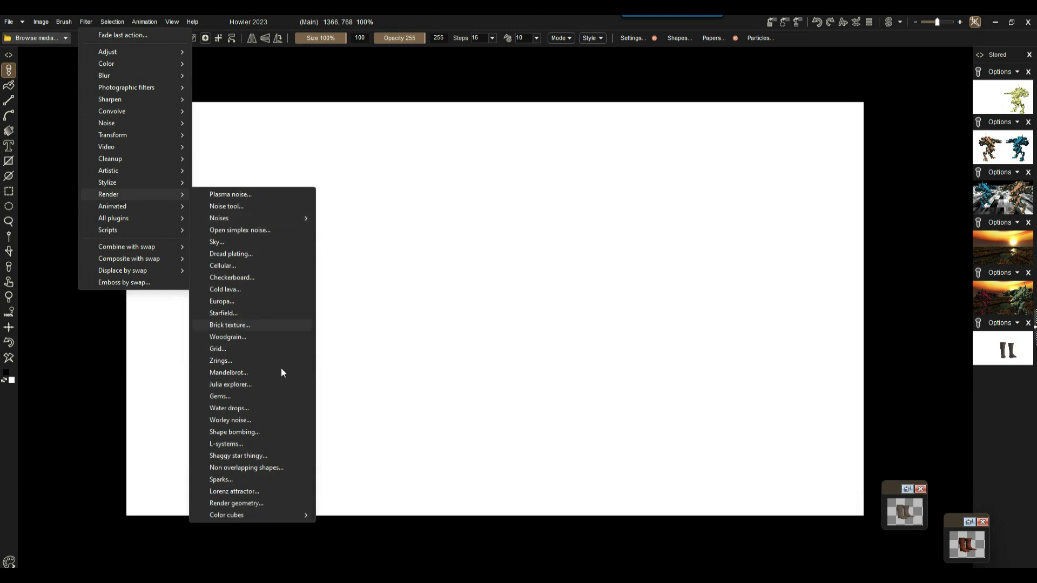
left_click(253, 502)
left_click_drag(484, 172, 232, 155)
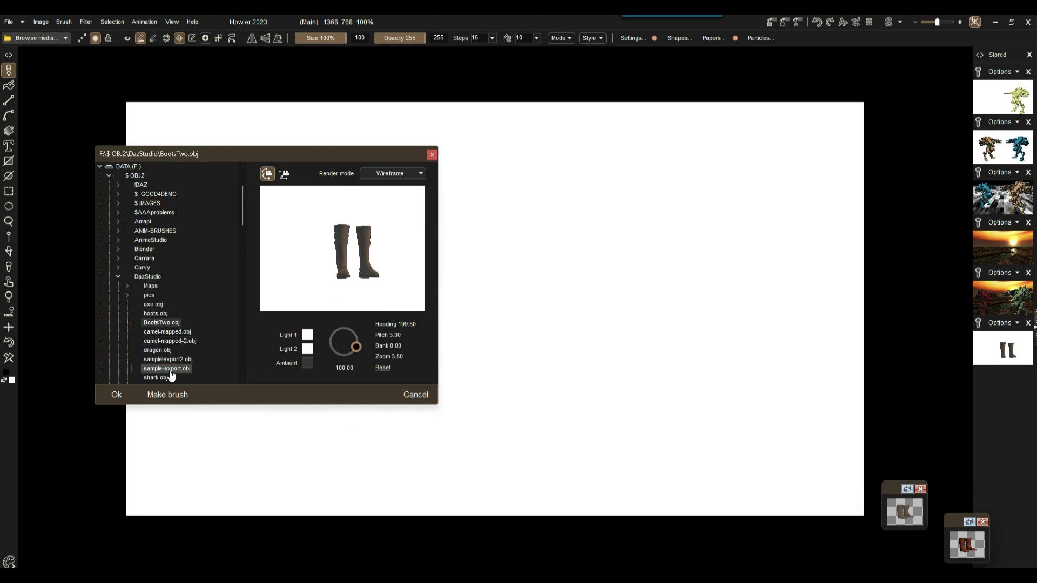
left_click(179, 342)
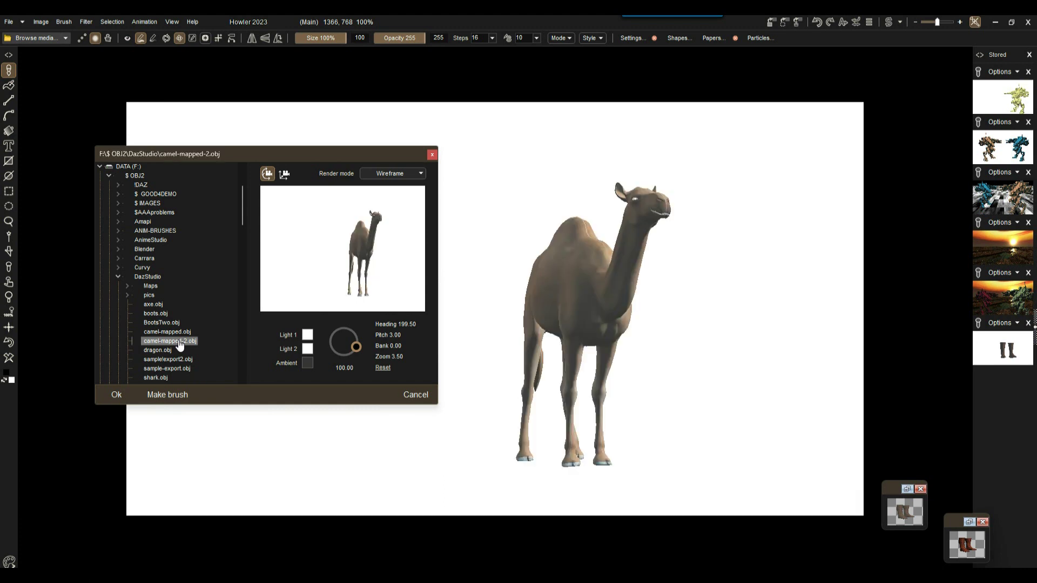
Turn the camel to a side view at heading 254 and pitch -7, and swing the light direction to the opposite side.
left_click_drag(353, 262, 420, 195)
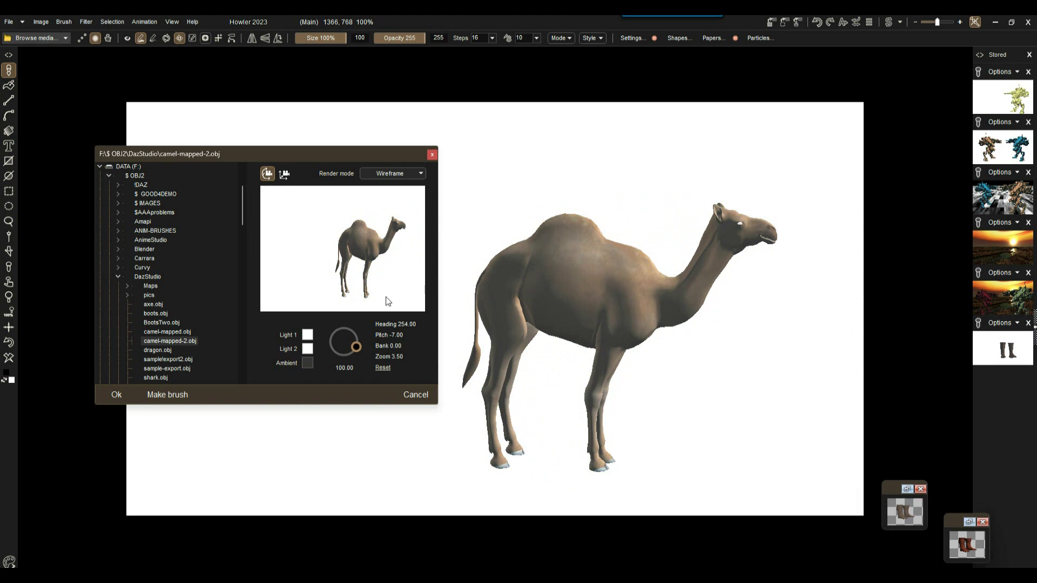
left_click_drag(356, 349, 327, 339)
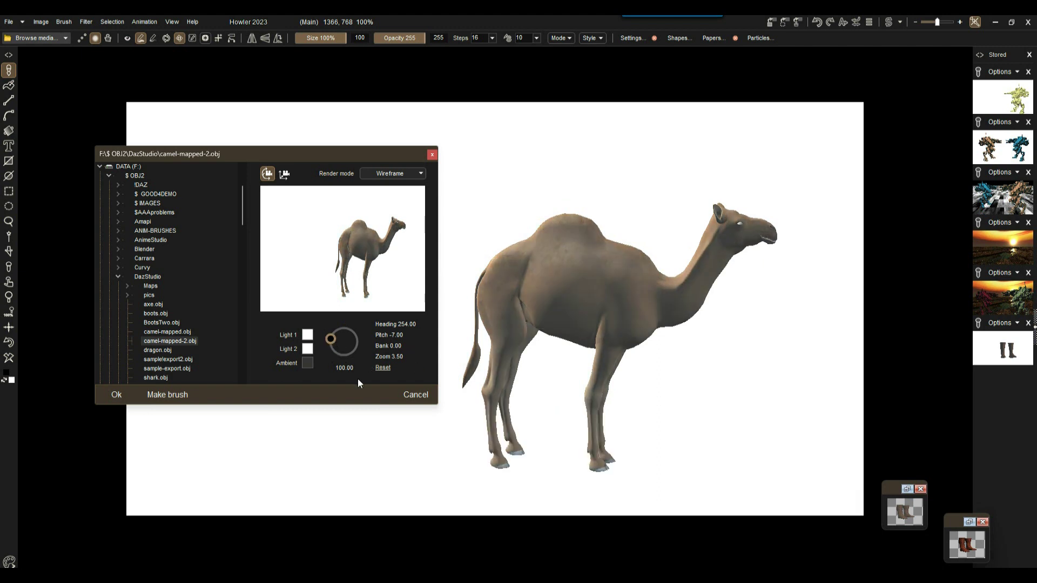
Tint Light 1 pale orange and Light 2 pale blue for the camel render.
left_click(307, 335)
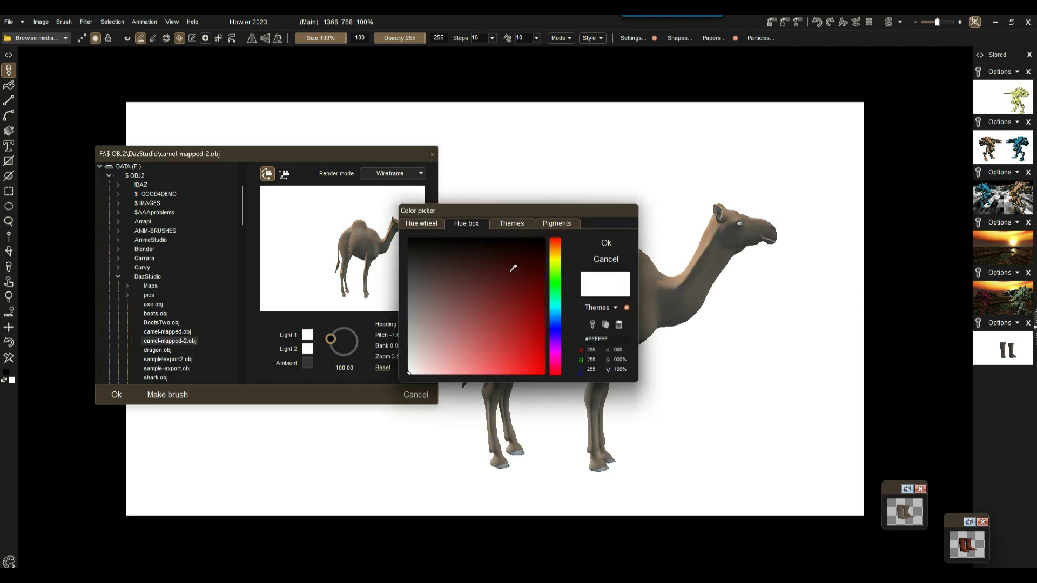
left_click(555, 245)
left_click_drag(462, 352, 466, 369)
left_click(607, 244)
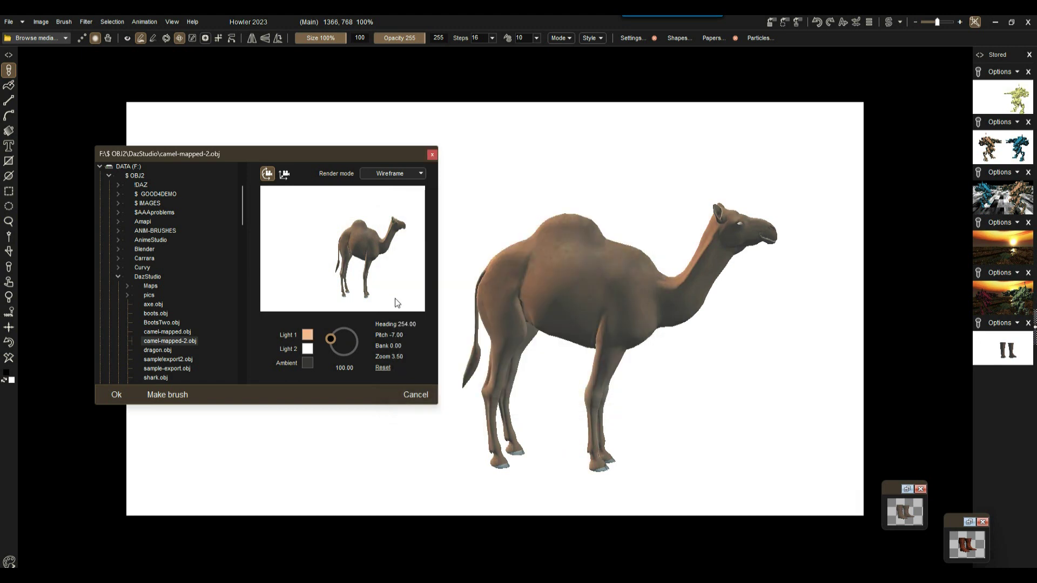
left_click(311, 350)
left_click(555, 310)
mouse_move(448, 362)
left_mouse_down()
mouse_move(432, 342)
mouse_move(445, 371)
left_mouse_up()
left_click(606, 244)
Rotate the camel to a three-quarter front view at heading 576 and pitch 4.5.
mouse_move(339, 260)
left_mouse_down()
mouse_move(380, 258)
mouse_move(324, 248)
mouse_move(331, 260)
mouse_move(540, 248)
mouse_move(522, 247)
left_mouse_up()
mouse_move(326, 232)
left_mouse_down()
mouse_move(486, 236)
mouse_move(424, 253)
mouse_move(243, 253)
left_mouse_up()
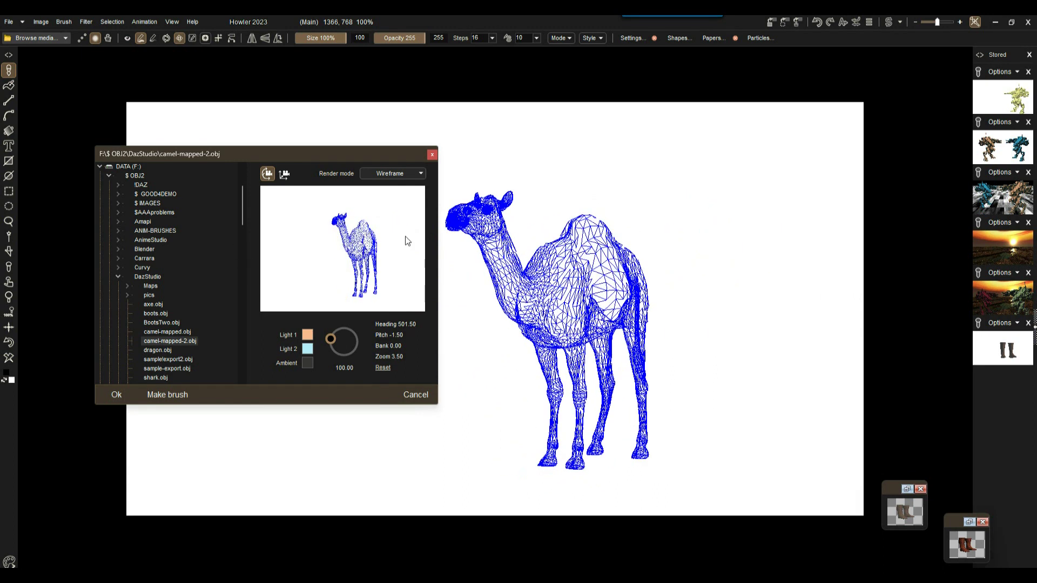
mouse_move(405, 225)
left_mouse_down()
mouse_move(357, 260)
mouse_move(345, 251)
mouse_move(361, 250)
mouse_move(366, 267)
mouse_move(368, 246)
mouse_move(344, 245)
left_mouse_up()
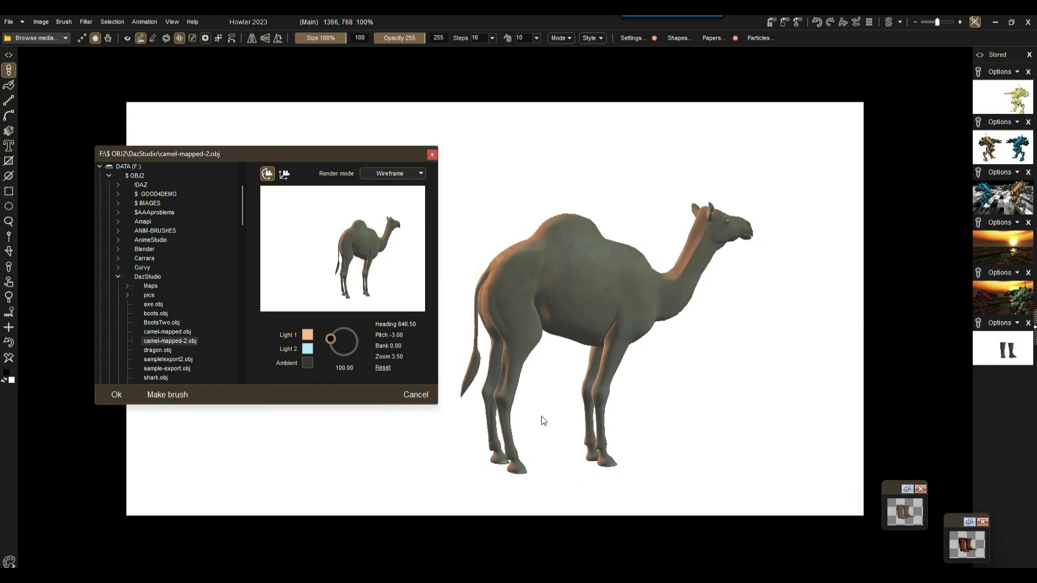
mouse_move(378, 209)
left_mouse_down()
mouse_move(354, 213)
mouse_move(329, 252)
mouse_move(323, 229)
mouse_move(313, 248)
left_mouse_up()
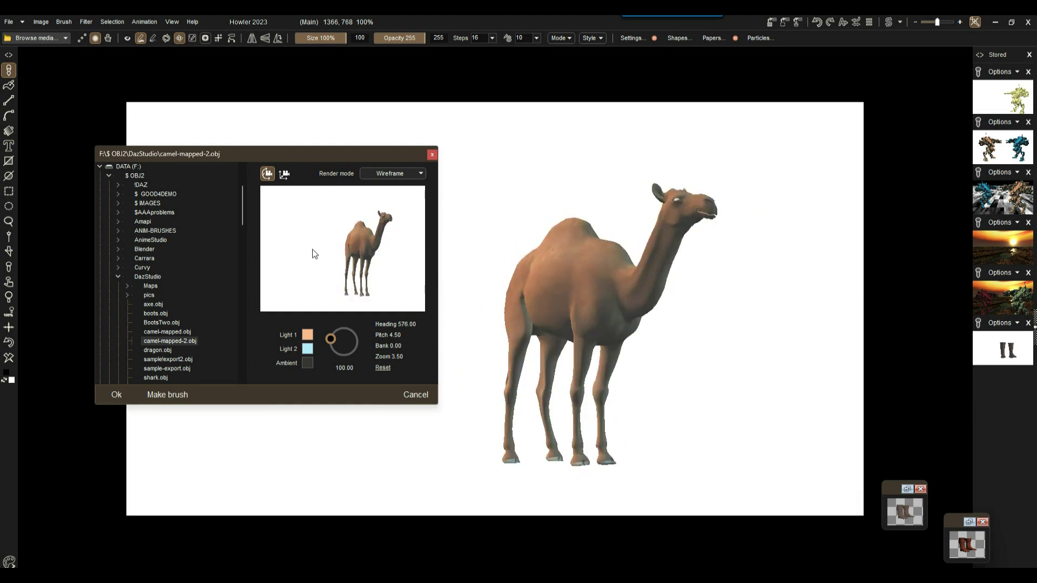
Make a brush from the rendered camel, and place its Store brush window over the canvas's lower-left corner.
left_click(174, 394)
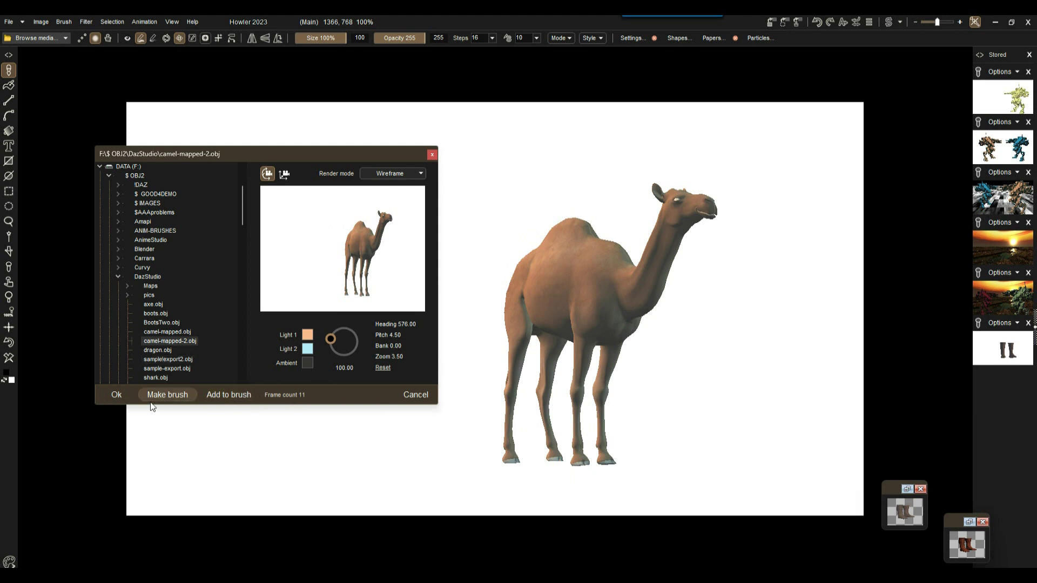
left_click(111, 395)
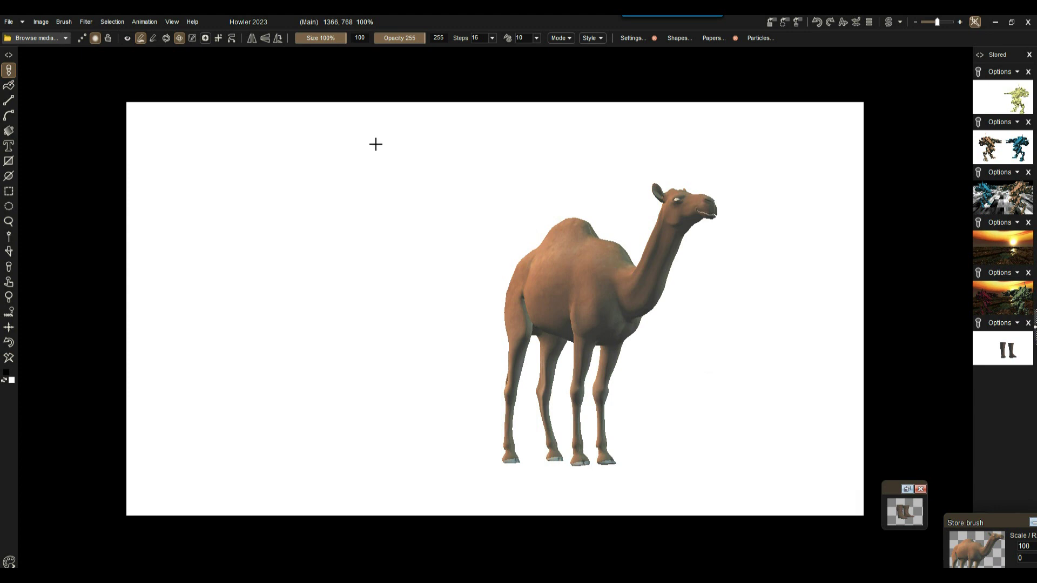
mouse_move(966, 526)
left_mouse_down()
mouse_move(855, 281)
mouse_move(857, 130)
mouse_move(156, 202)
mouse_move(52, 348)
mouse_move(63, 365)
left_mouse_up()
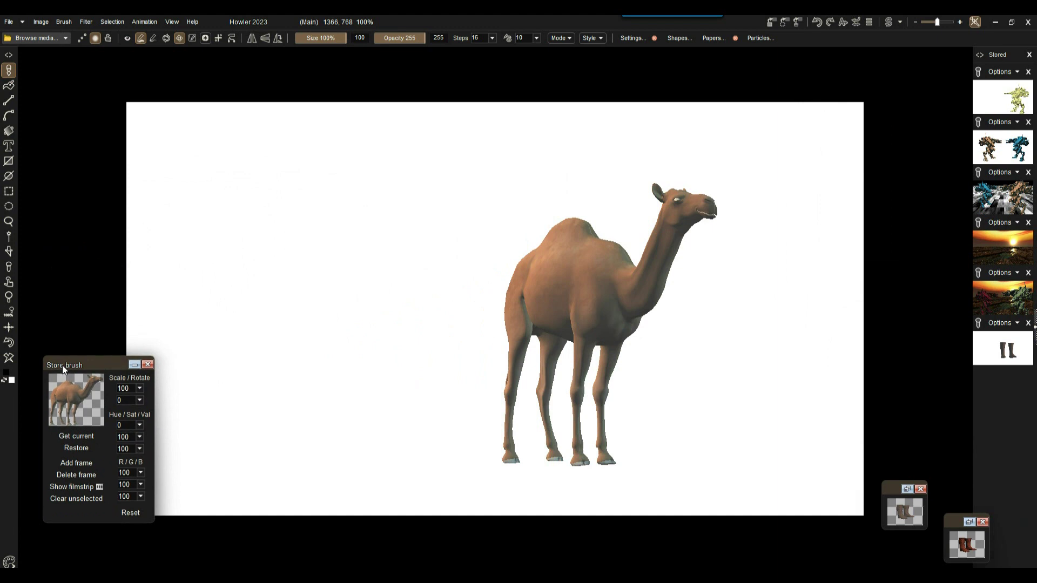
Turn on brush spacing for a trial diagonal stroke with the camel brush, and clear the canvas to white.
left_click(79, 39)
mouse_move(251, 279)
left_mouse_down()
mouse_move(348, 271)
mouse_move(446, 376)
left_mouse_up()
left_click(9, 352)
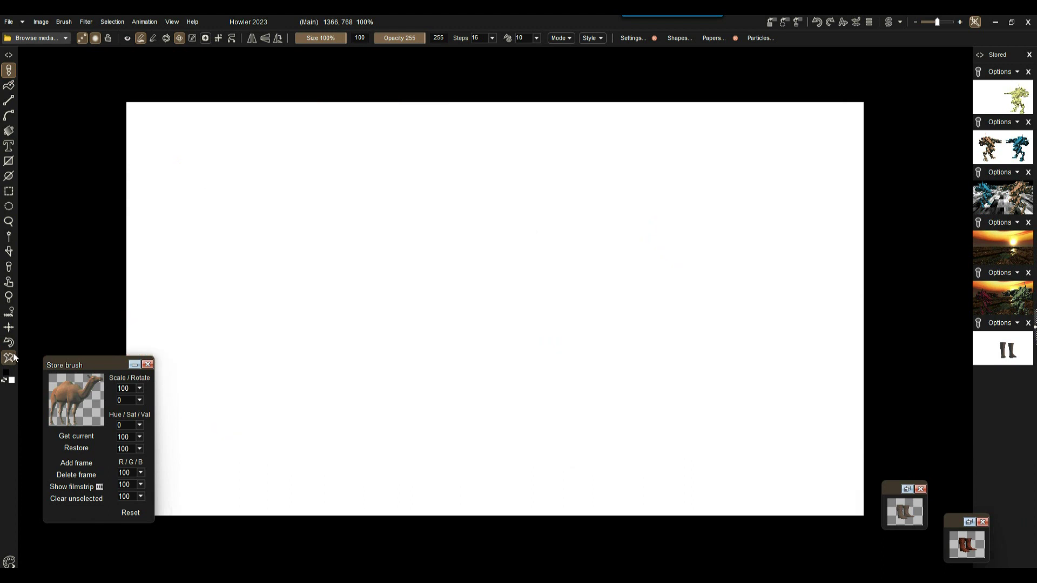
Restore the stored sunset landscape without robots to the canvas and turn on the brush preview.
left_click(1012, 254)
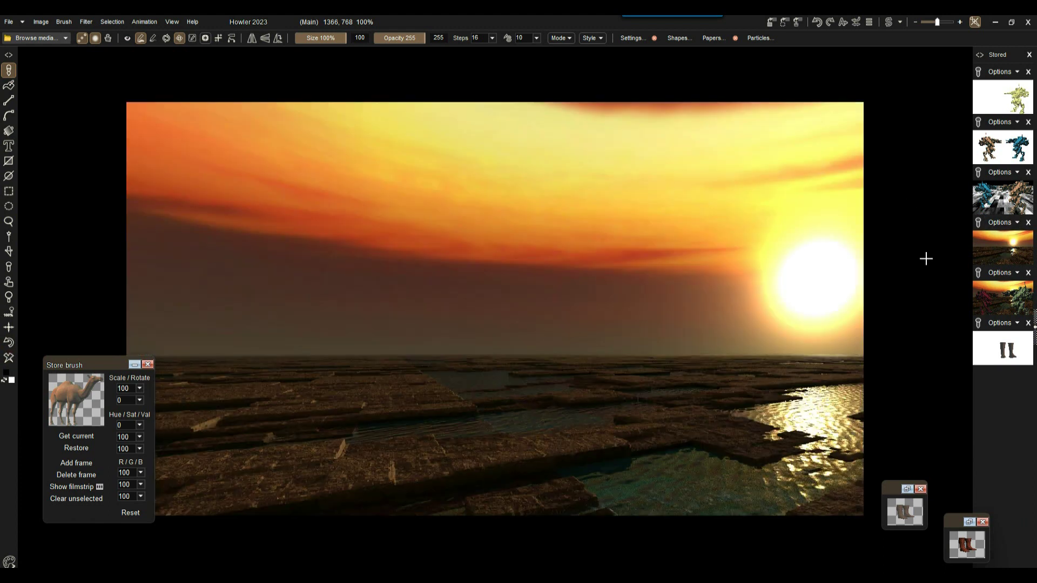
left_click(128, 39)
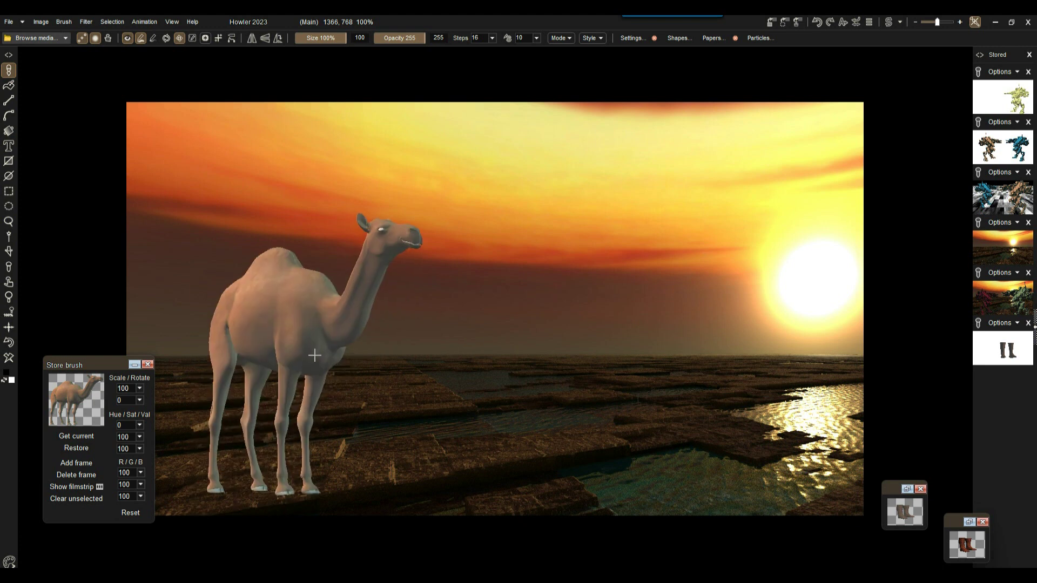
Darken and warm the stored camel brush by setting Value to 38 and red to 123.
left_click(141, 448)
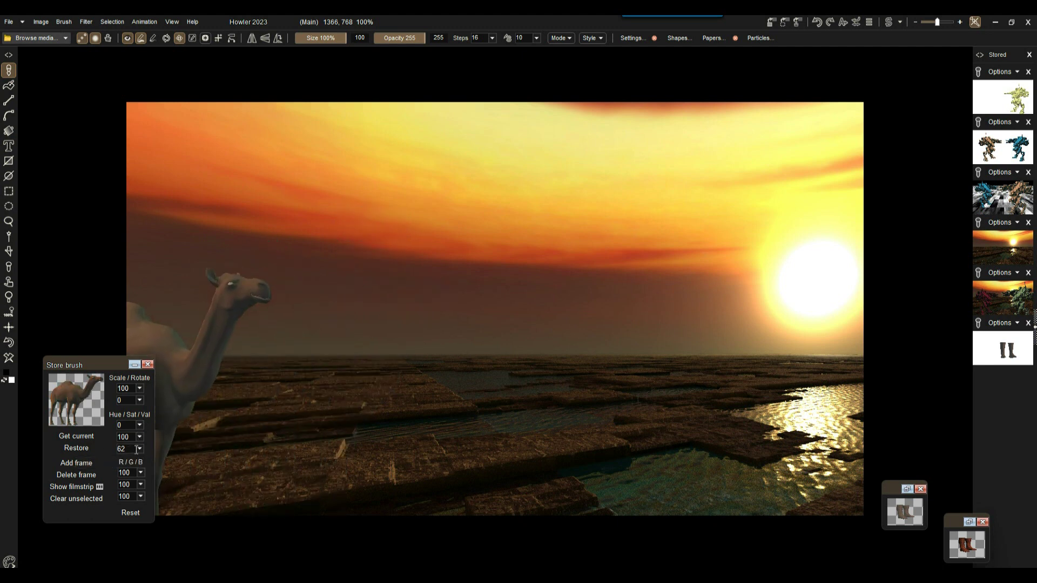
left_click(89, 463)
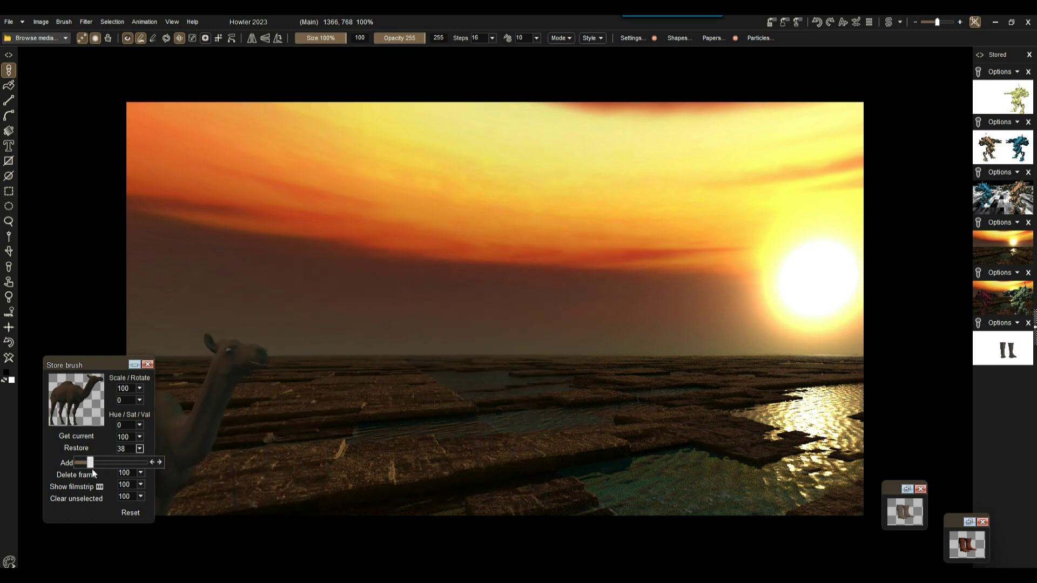
left_click(141, 473)
left_click(121, 485)
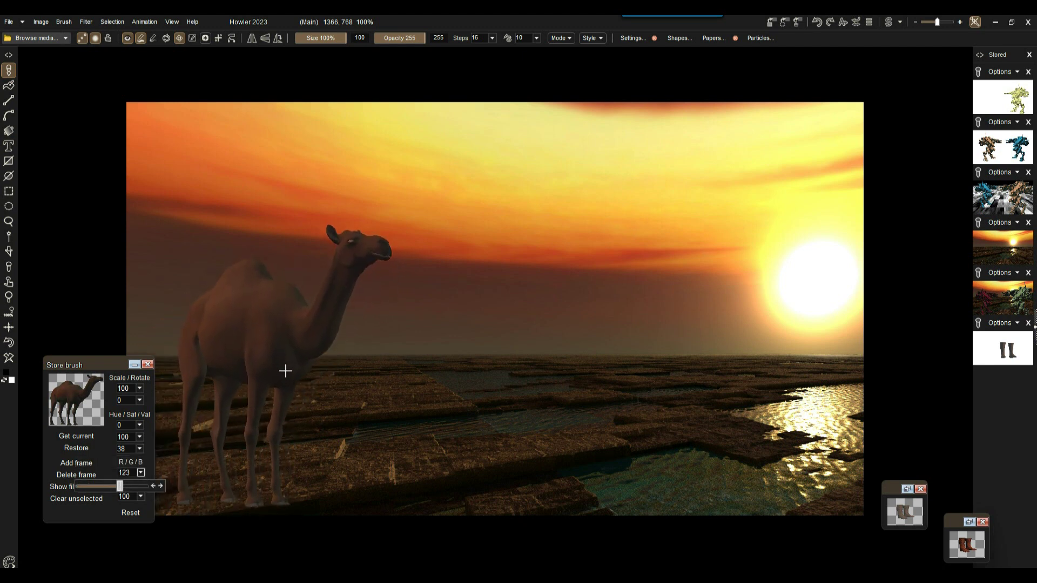
Stamp two camels side by side in the foreground of the sunset landscape.
left_click(294, 377)
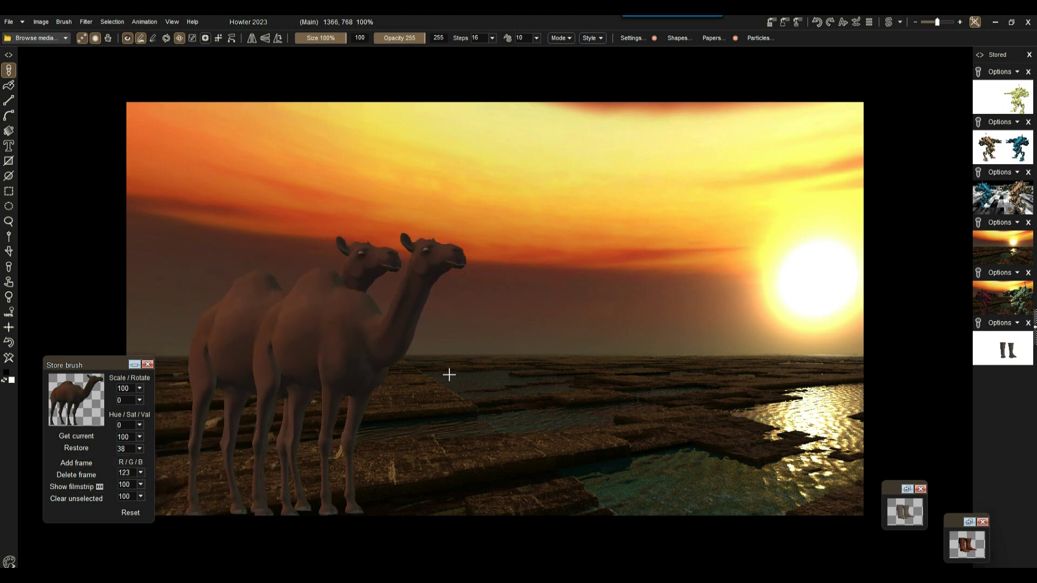
left_click(527, 382)
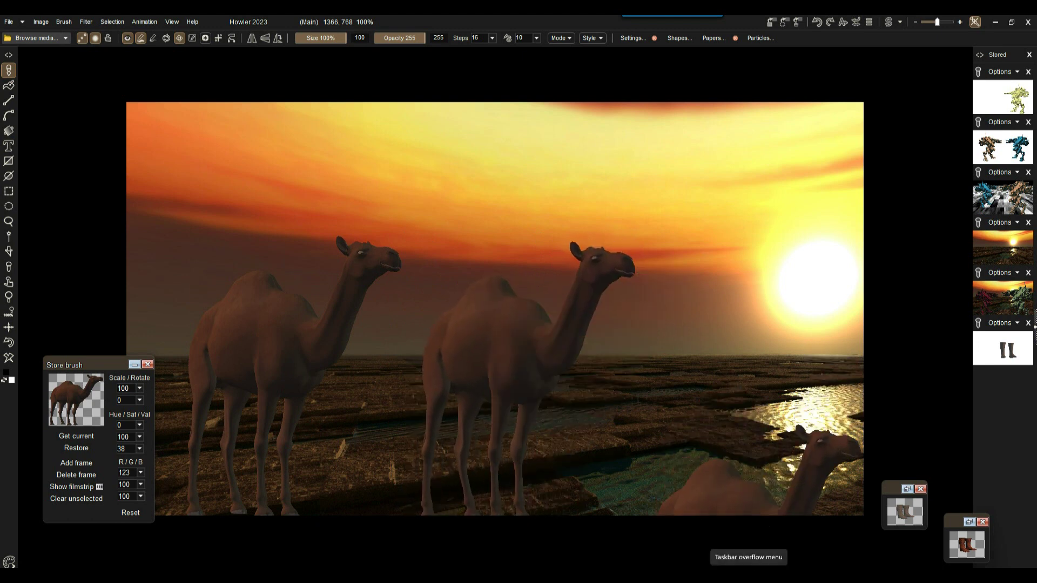